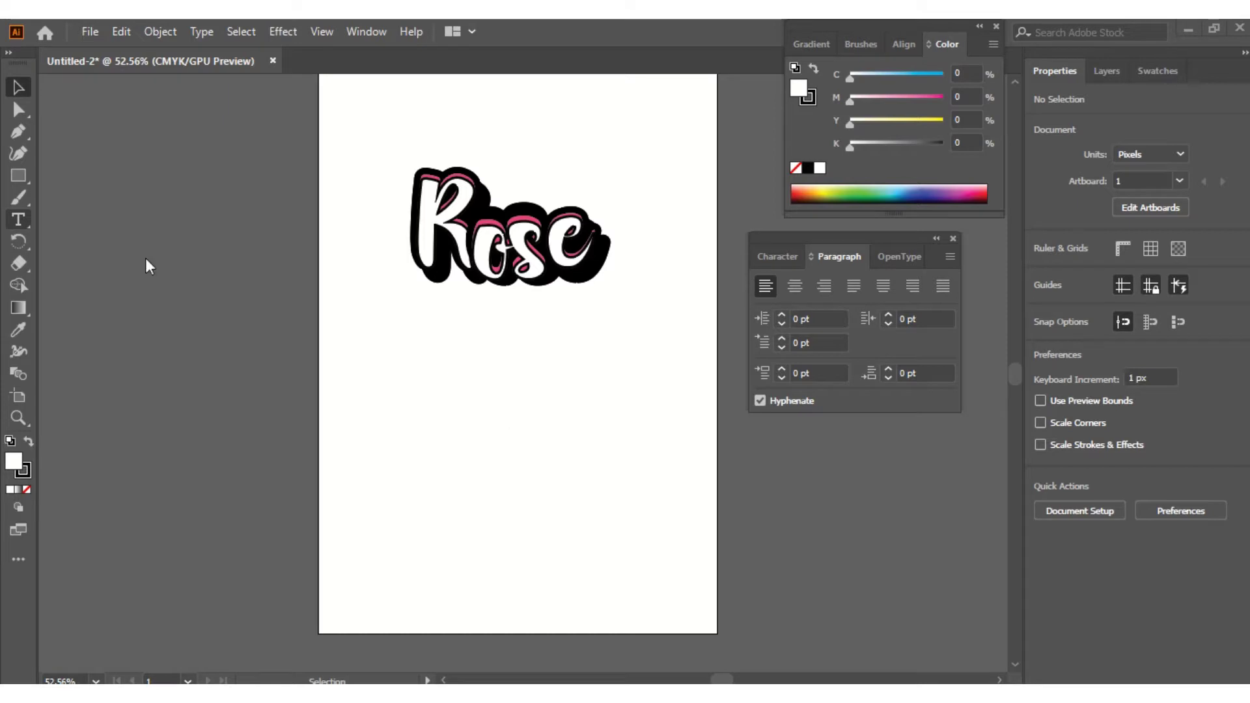
- Pick the Type tool to begin the second word below Rose
{"action": "left_click", "coordinate": [17, 220]}
- Place a new text object below Rose and replace the placeholder with 'Cupcake'
{"action": "left_click", "coordinate": [507, 403]}
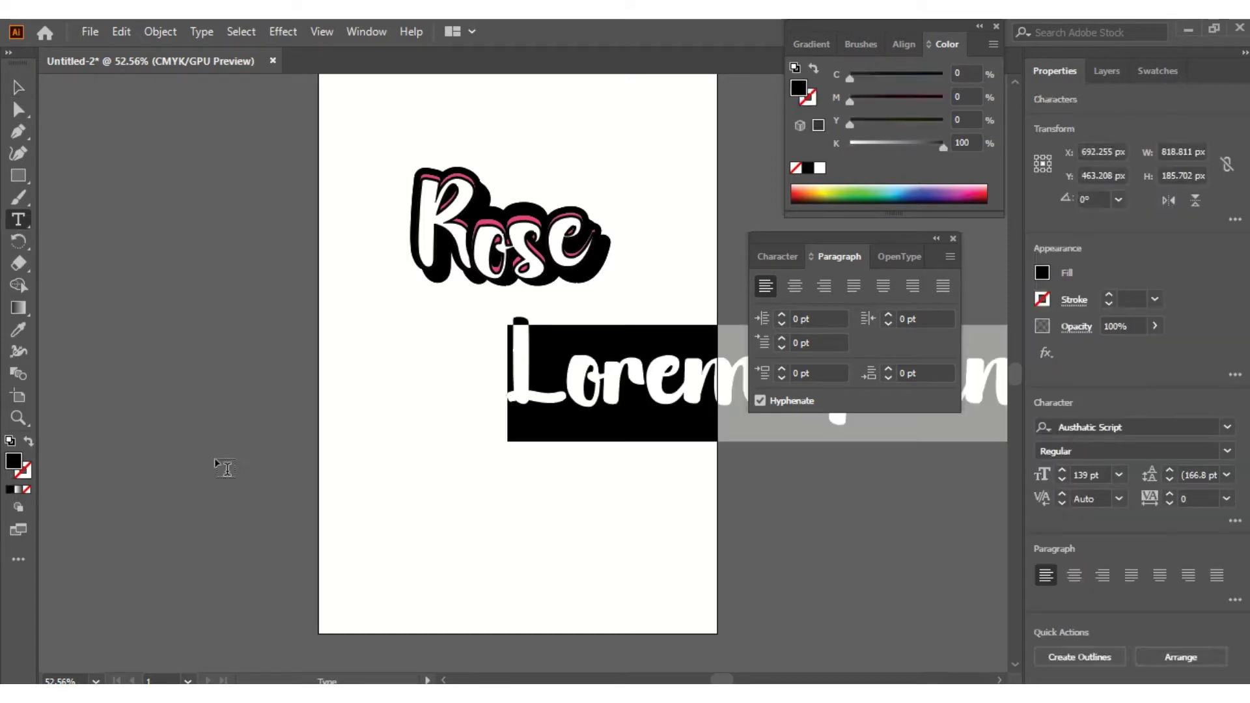
{"action": "key", "text": "BackSpace"}
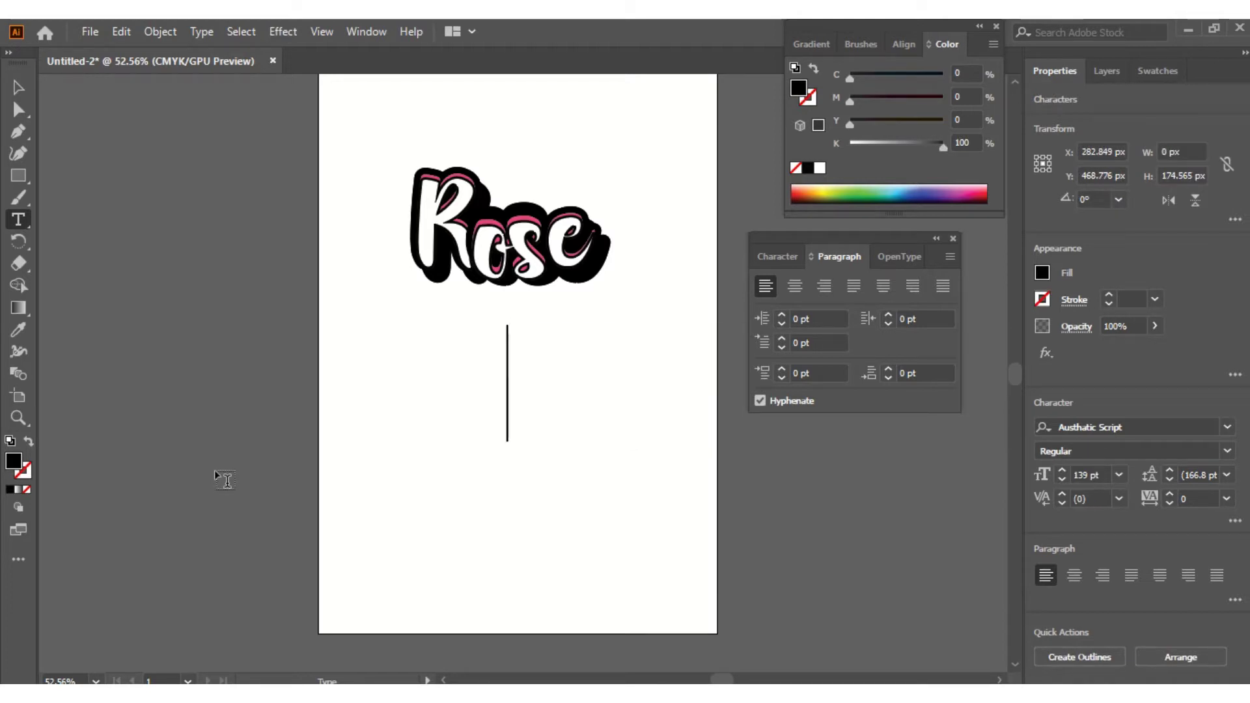
{"action": "type", "text": "C"}
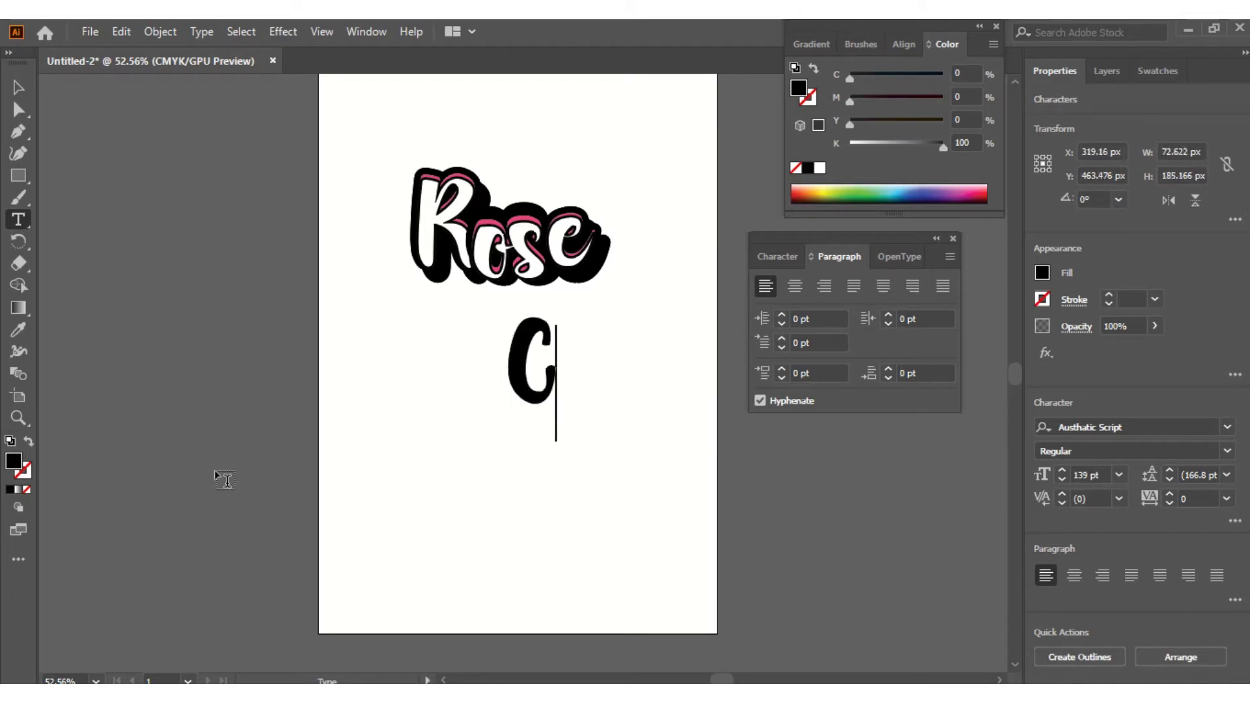
{"action": "type", "text": "up"}
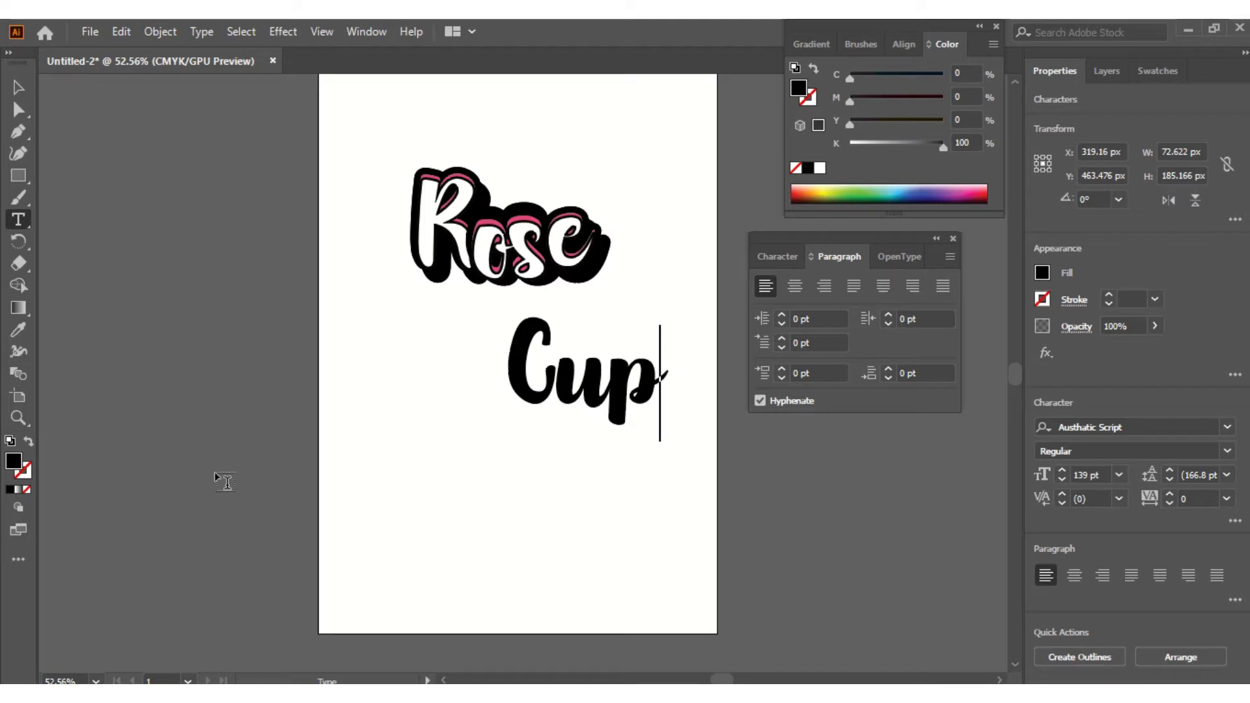
{"action": "type", "text": "ca"}
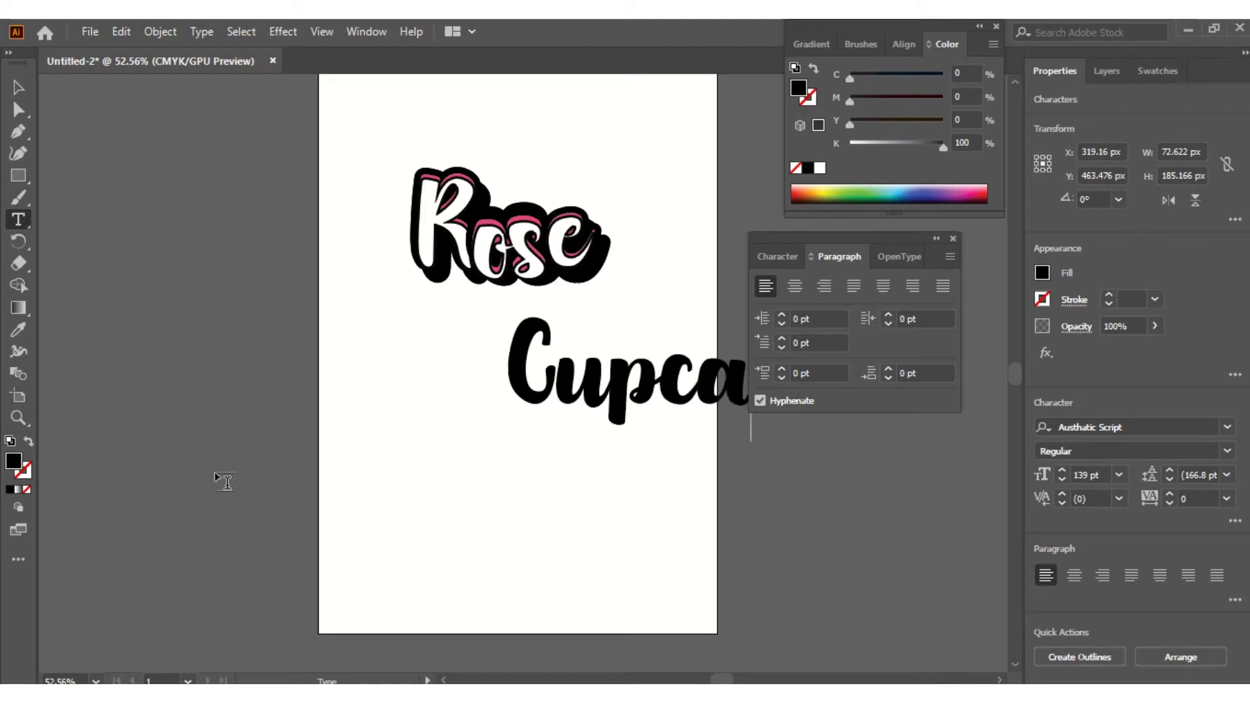
{"action": "type", "text": "k"}
{"action": "left_click", "coordinate": [18, 87]}
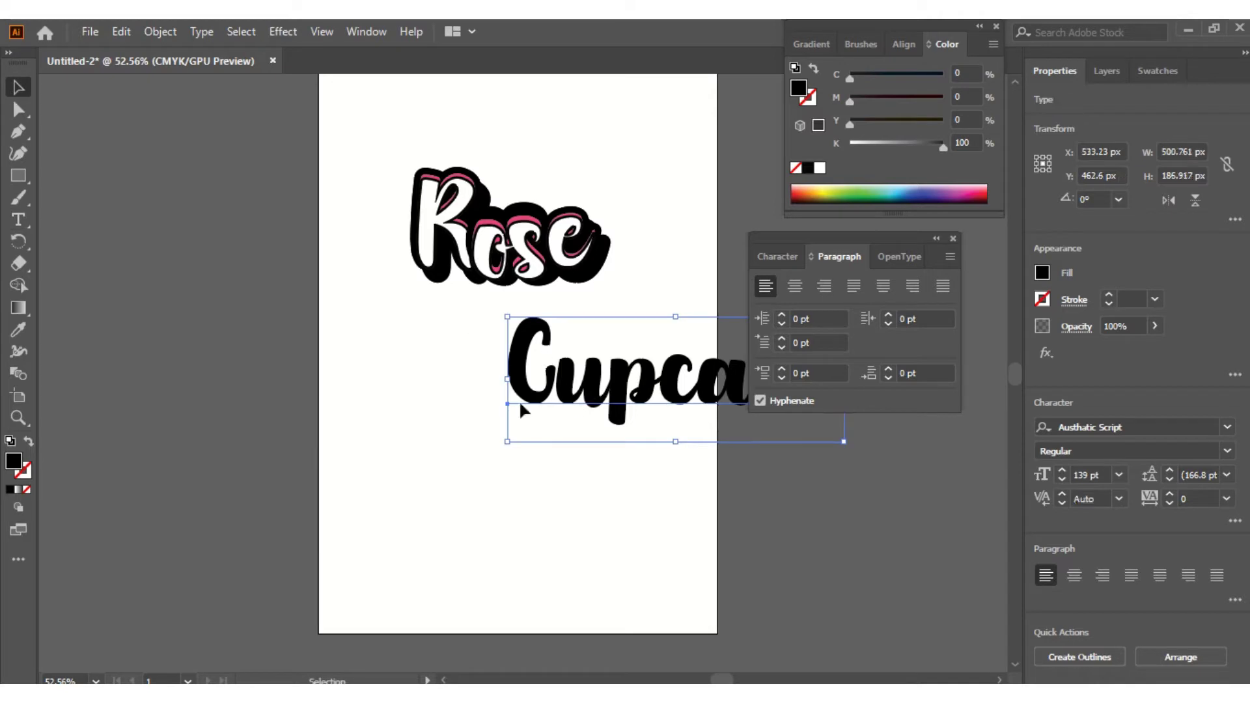
- Move Cupcake under Rose, reduce it to 136 pt and centre it
{"action": "left_click_drag", "start_coordinate": [574, 393], "coordinate": [414, 427]}
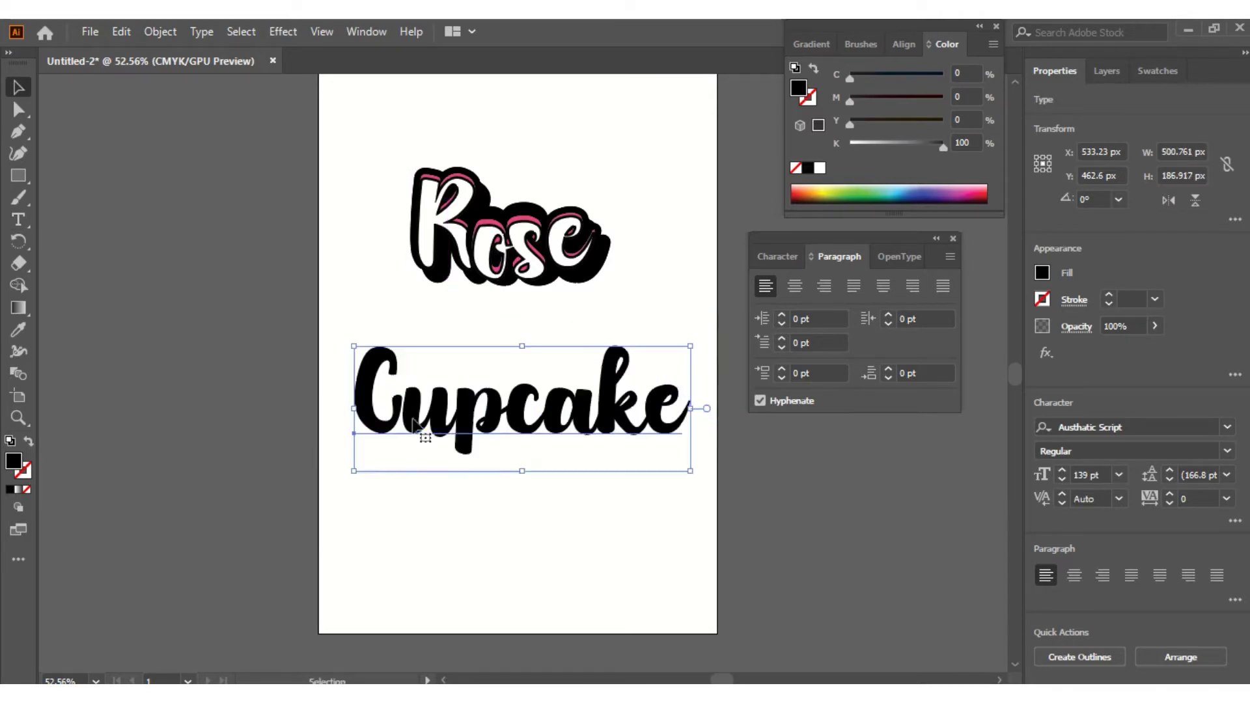
{"action": "left_click", "coordinate": [1060, 480]}
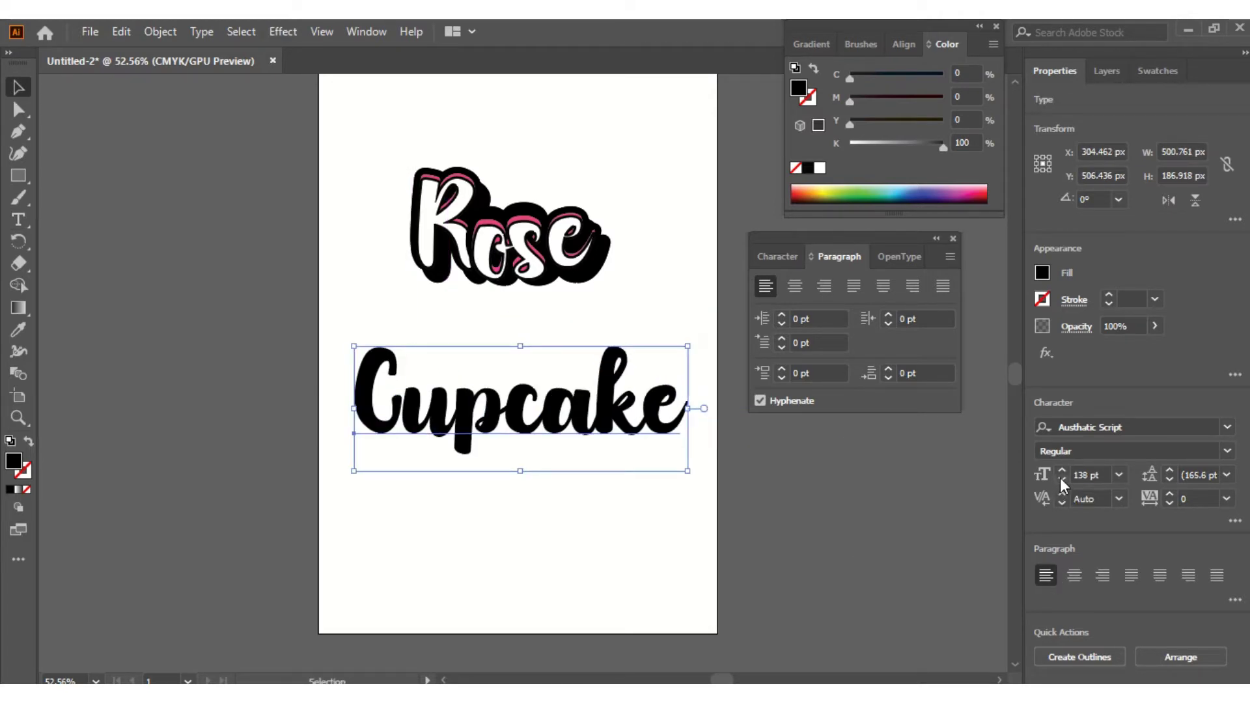
{"action": "left_click", "coordinate": [1061, 480]}
{"action": "left_click", "coordinate": [1060, 480]}
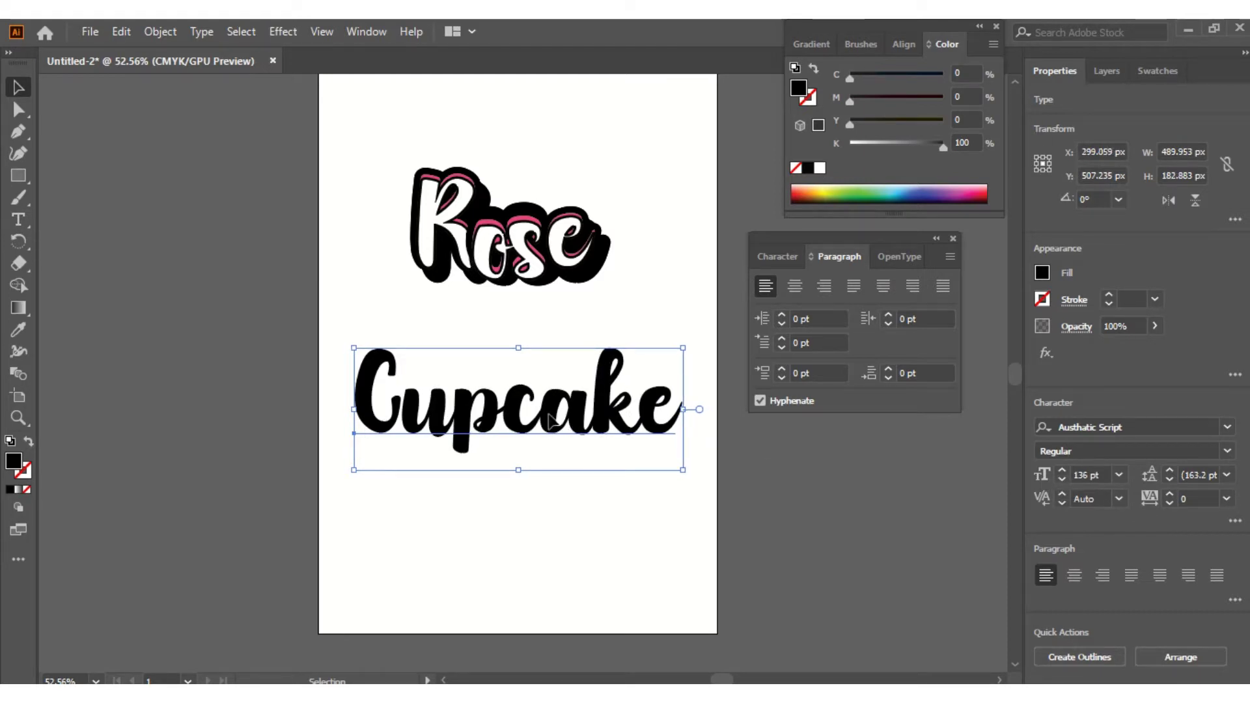
{"action": "left_click_drag", "start_coordinate": [575, 432], "coordinate": [573, 431]}
{"action": "left_click", "coordinate": [563, 515]}
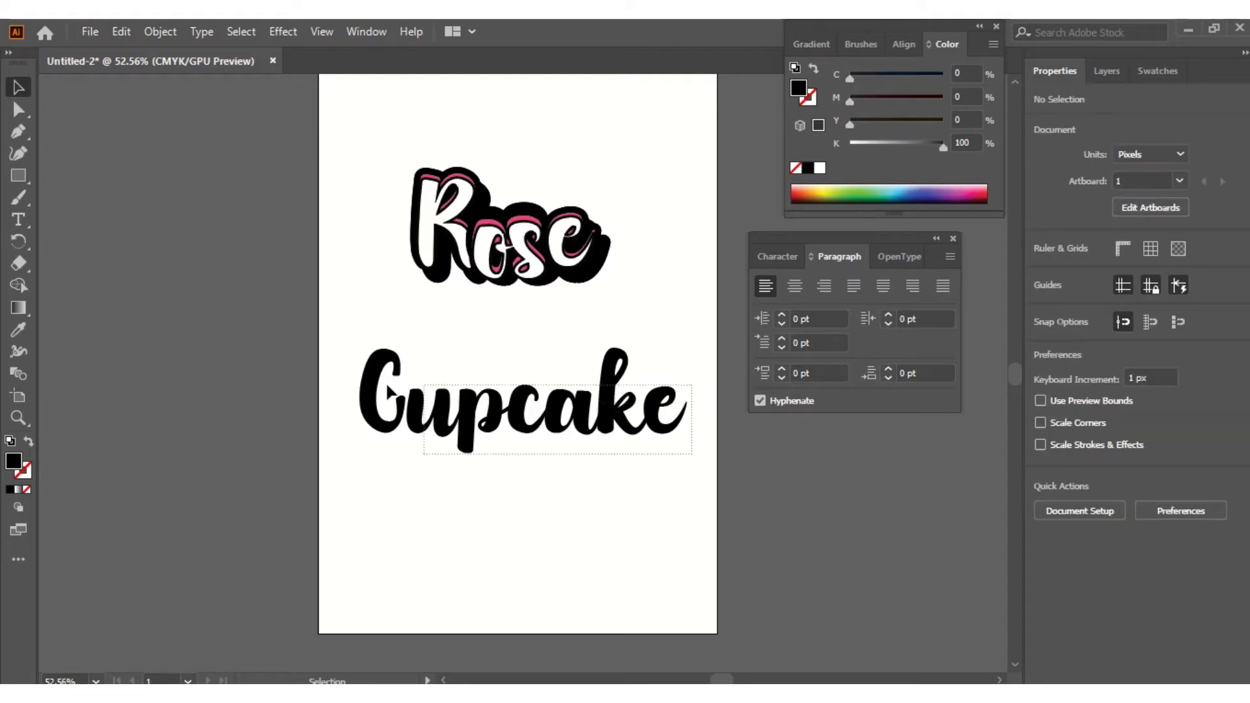
{"action": "left_click", "coordinate": [400, 407]}
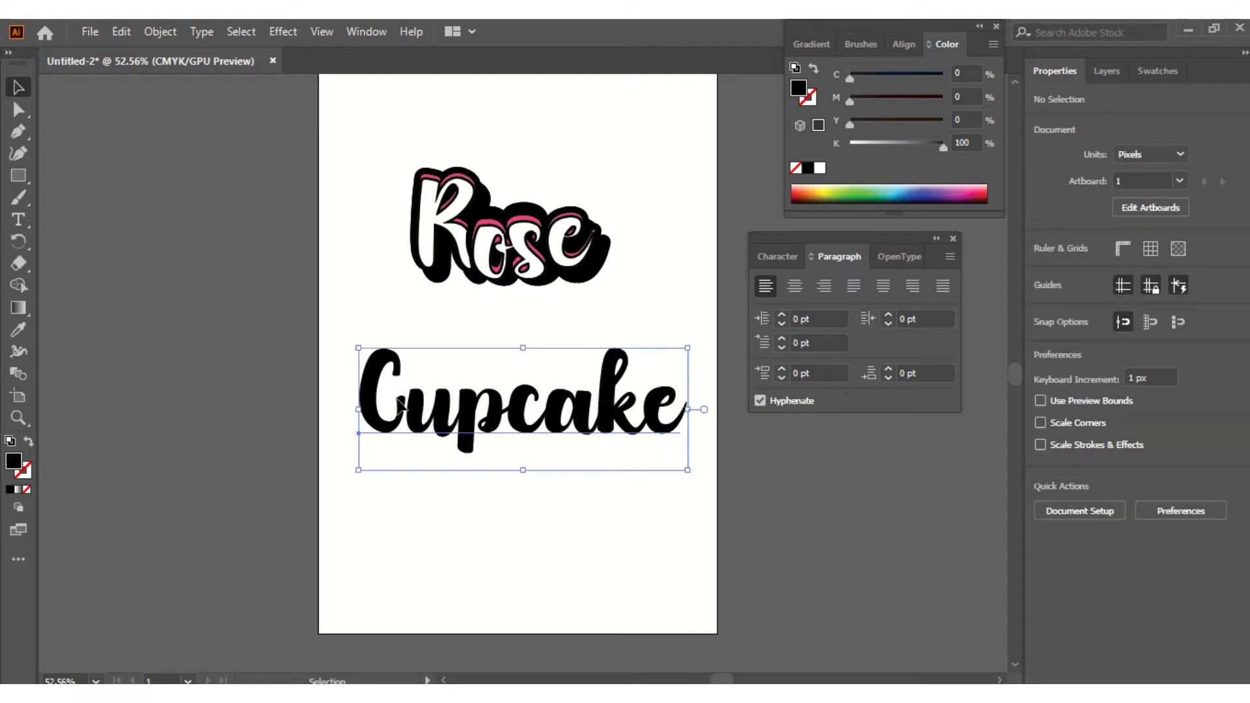
- Convert the Cupcake text into outline shapes with Create Outlines
{"action": "right_click", "coordinate": [454, 434]}
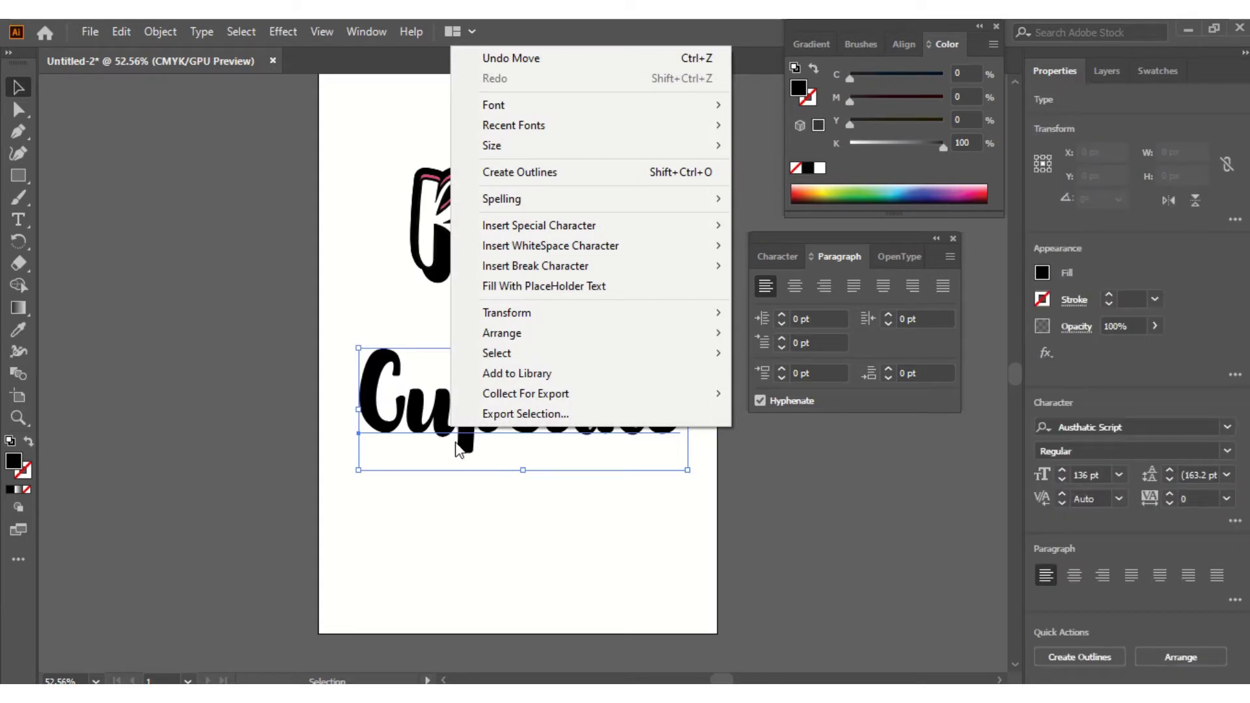
{"action": "left_click", "coordinate": [548, 174]}
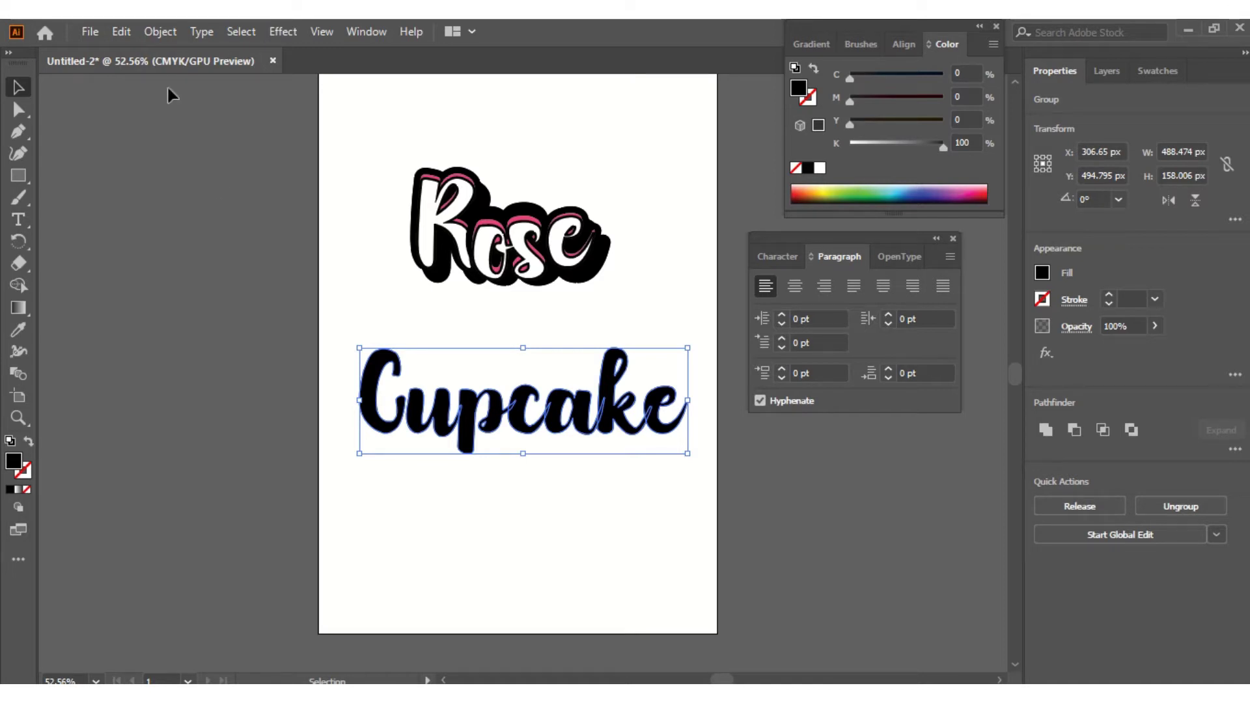
- Apply a 10 px Offset Path to the Cupcake lettering from Object > Path
{"action": "left_click", "coordinate": [166, 34]}
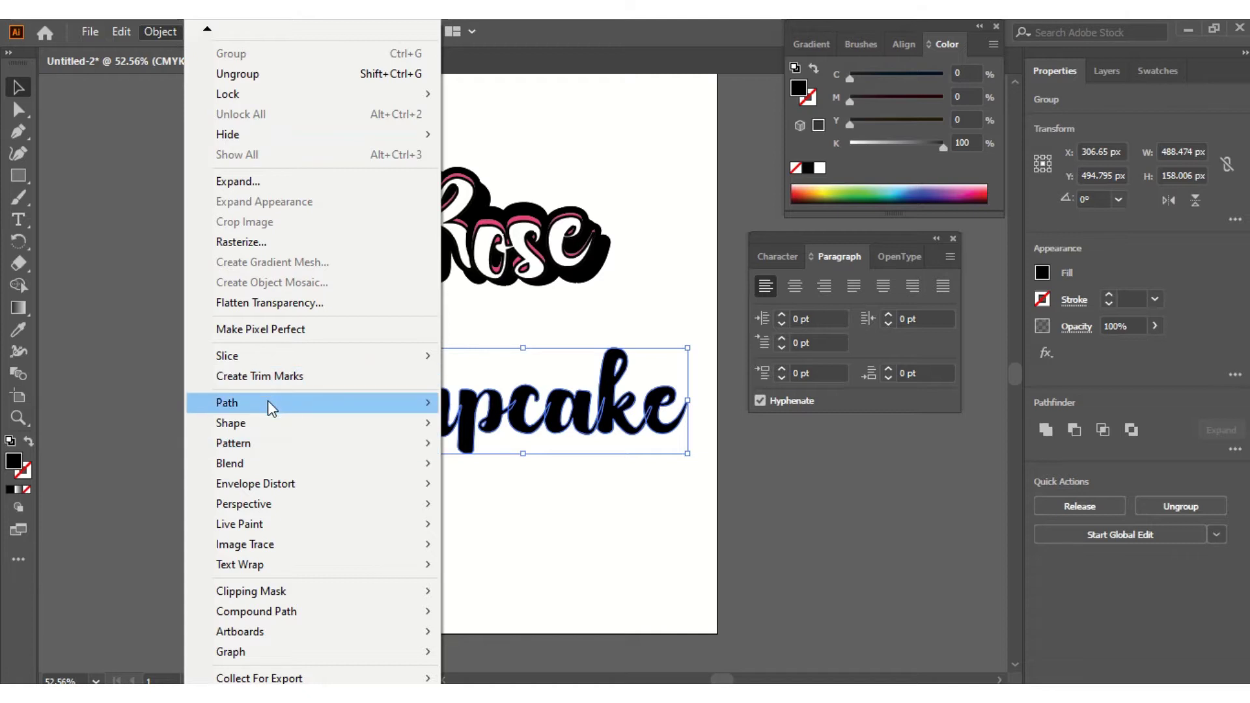
{"action": "mouse_move", "coordinate": [268, 401]}
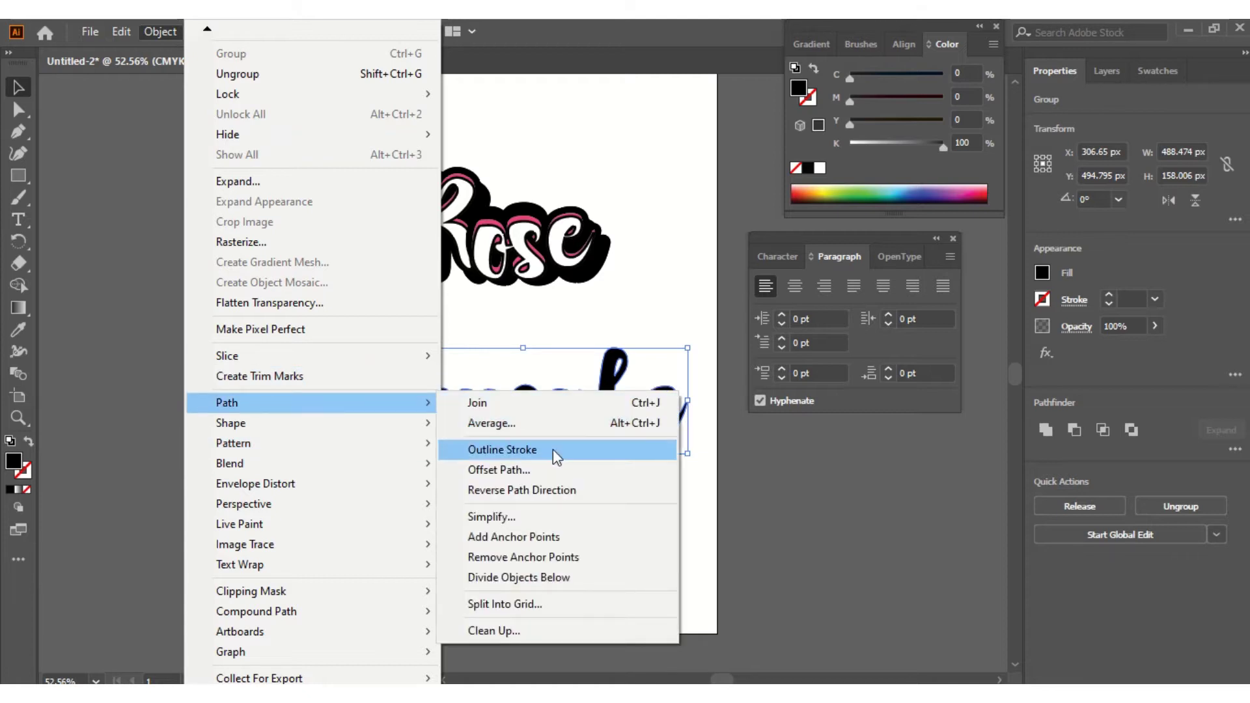
{"action": "left_click", "coordinate": [510, 471]}
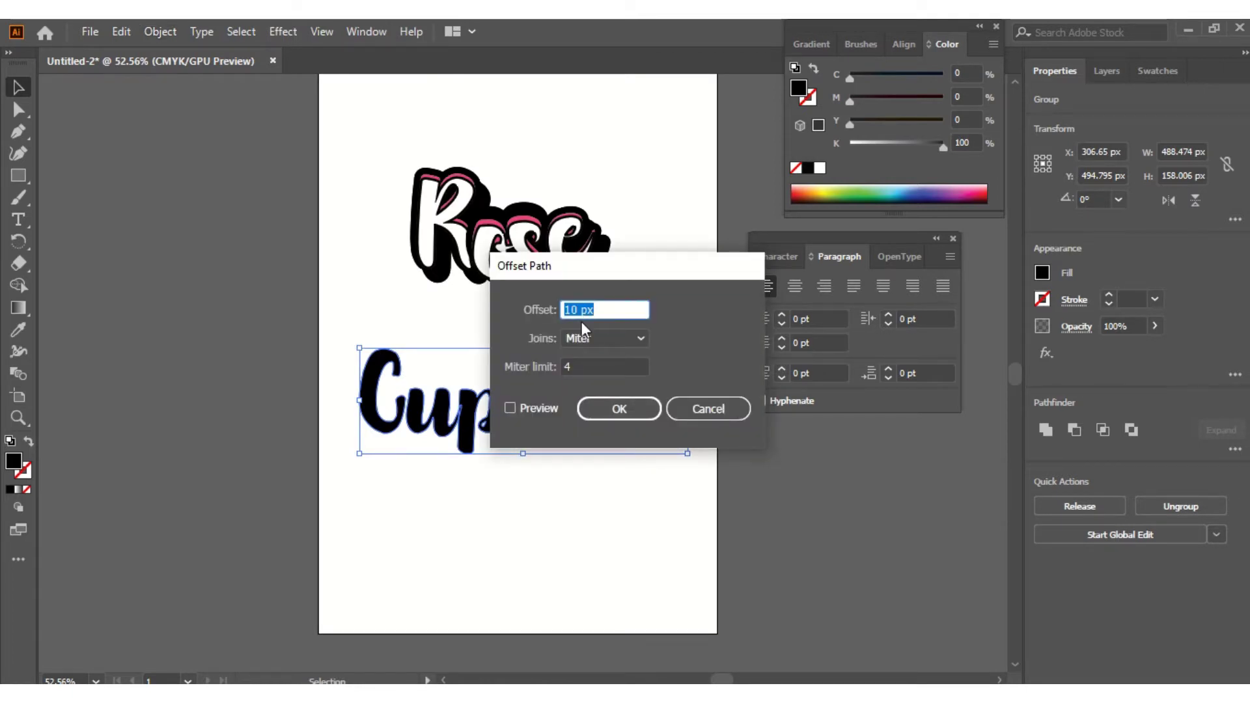
{"action": "left_click", "coordinate": [627, 408]}
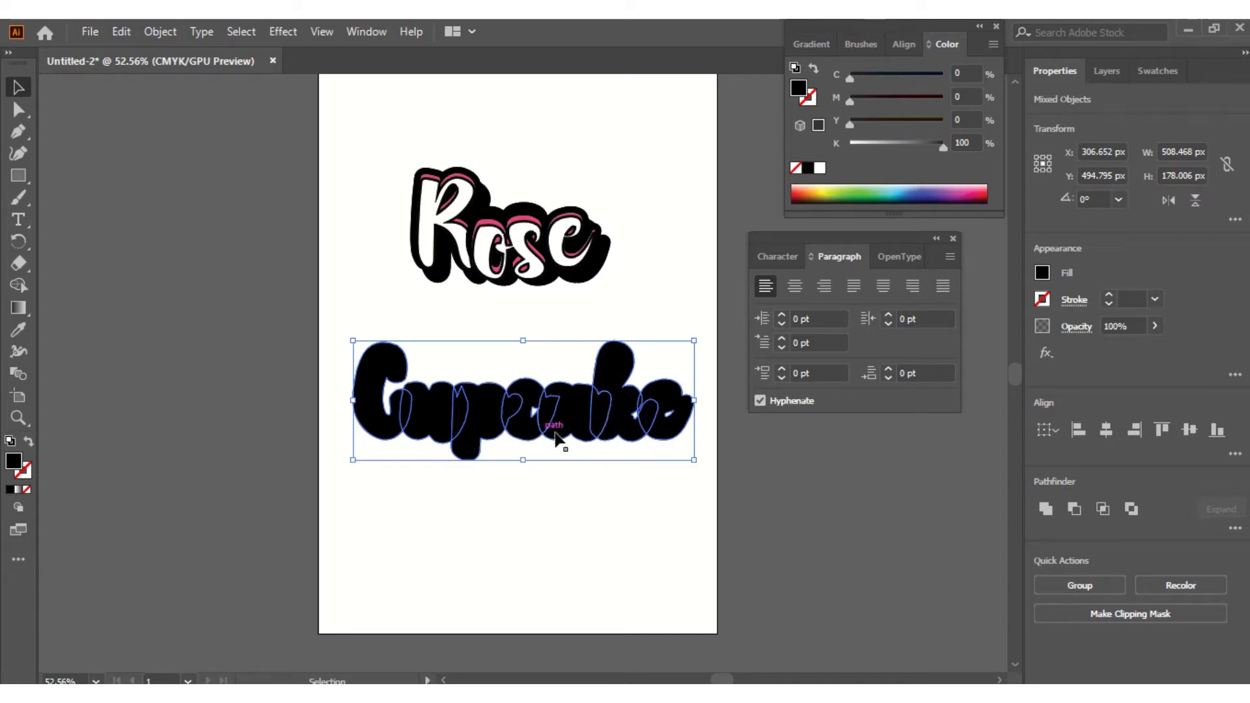
- Ungroup the Cupcake artwork and select the C on its own, undoing an accidental move
{"action": "left_click", "coordinate": [541, 474]}
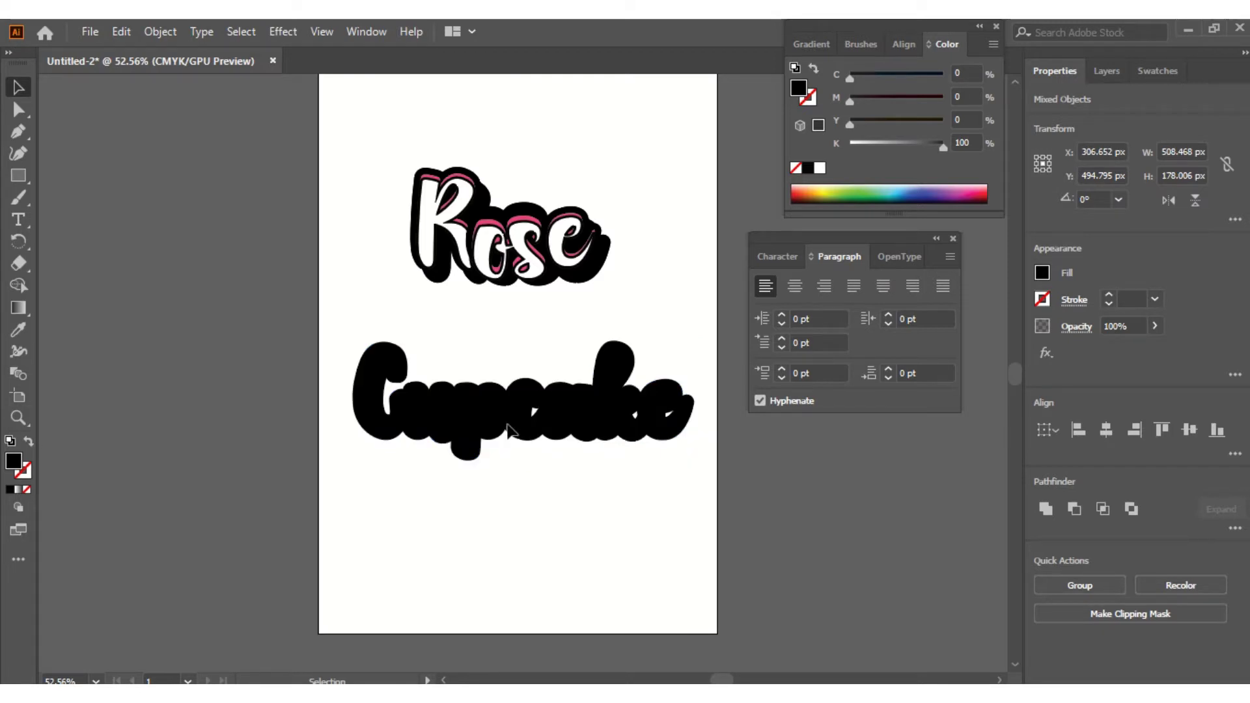
{"action": "left_click", "coordinate": [509, 430]}
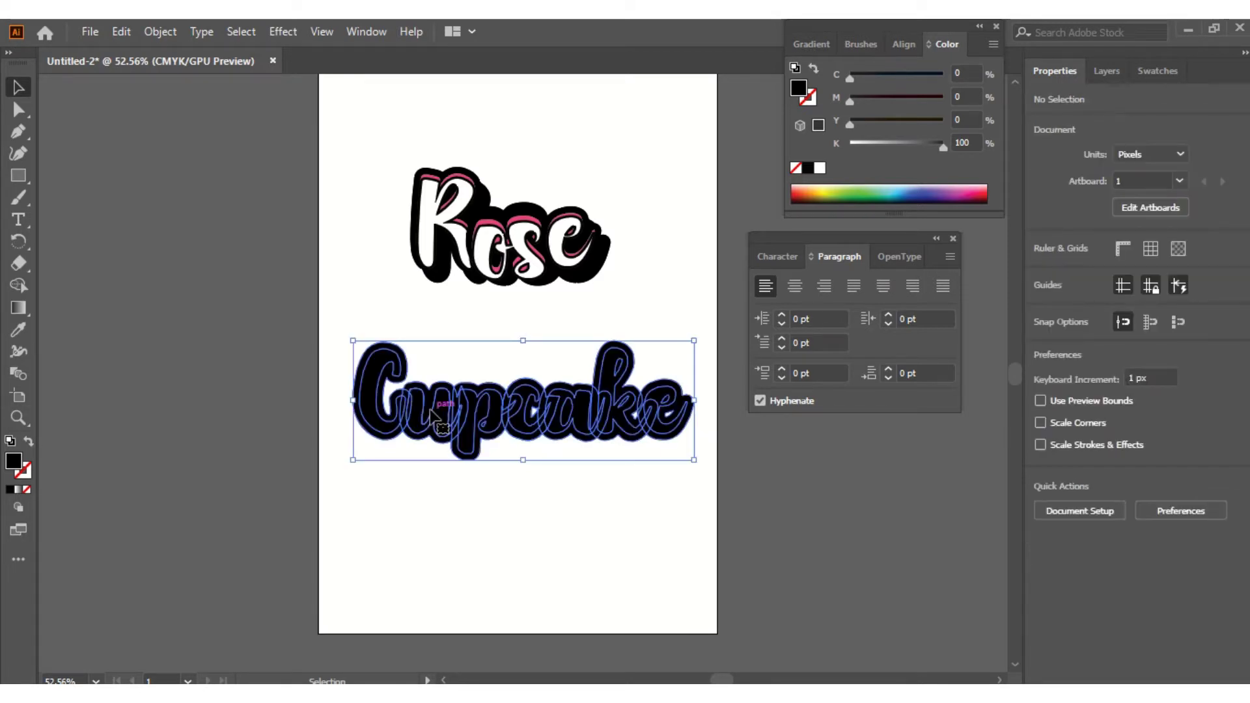
{"action": "right_click", "coordinate": [431, 410]}
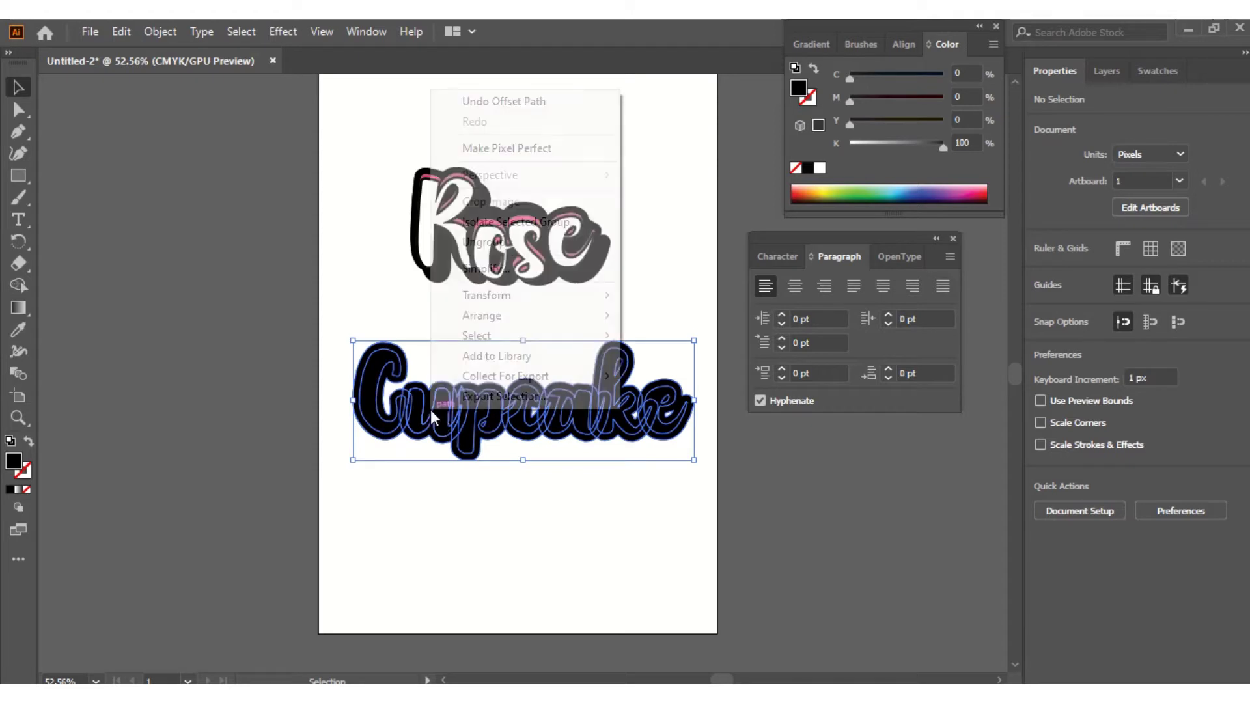
{"action": "left_click", "coordinate": [498, 242]}
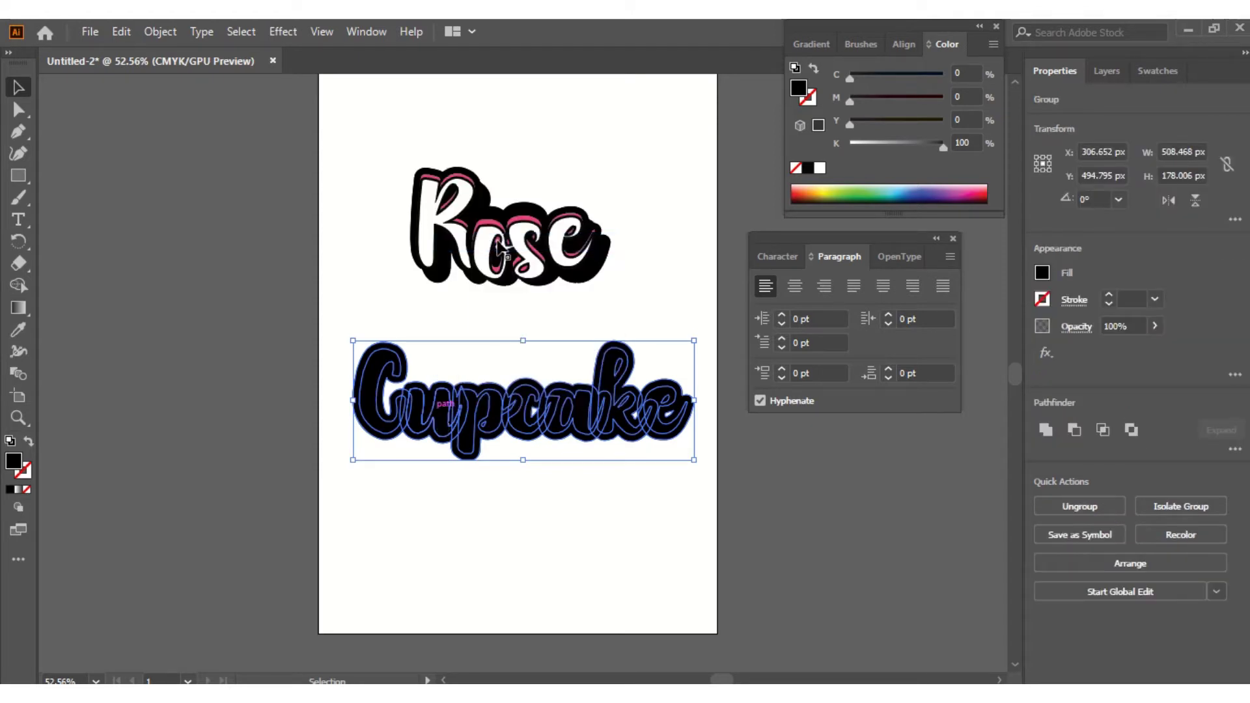
{"action": "key", "text": "ctrl+h"}
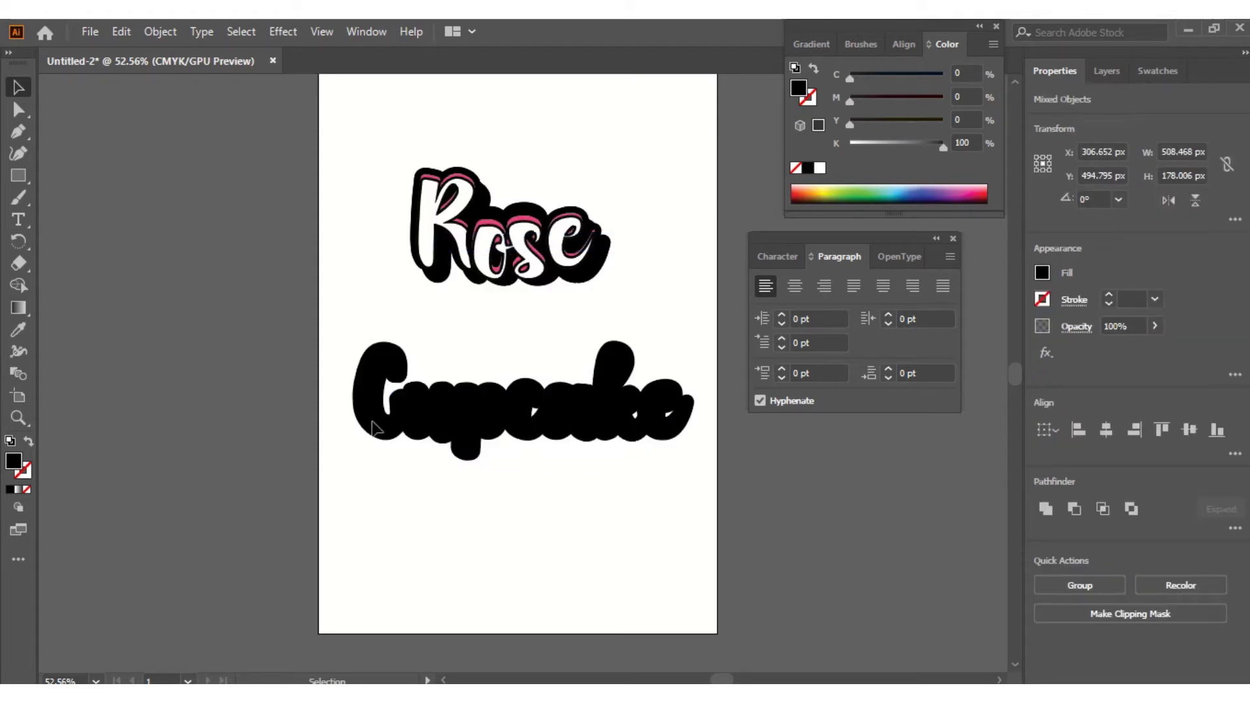
{"action": "left_click_drag", "start_coordinate": [375, 416], "coordinate": [375, 401]}
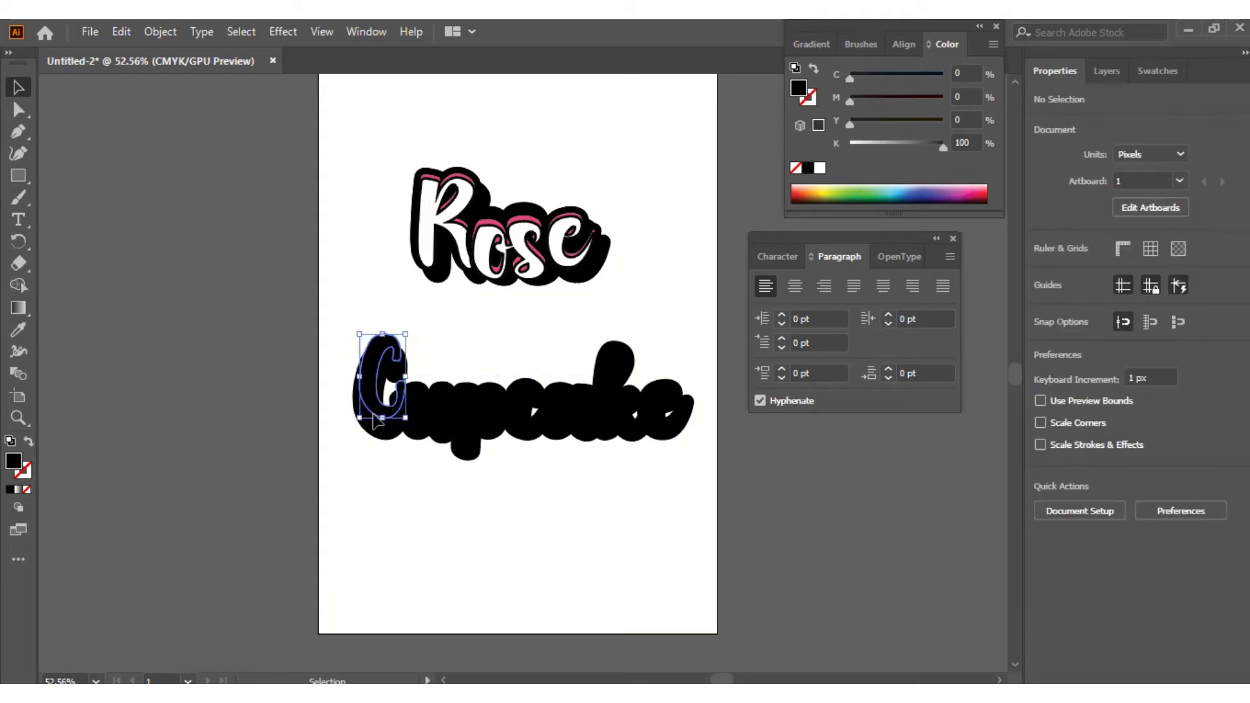
{"action": "key", "text": "ctrl+z"}
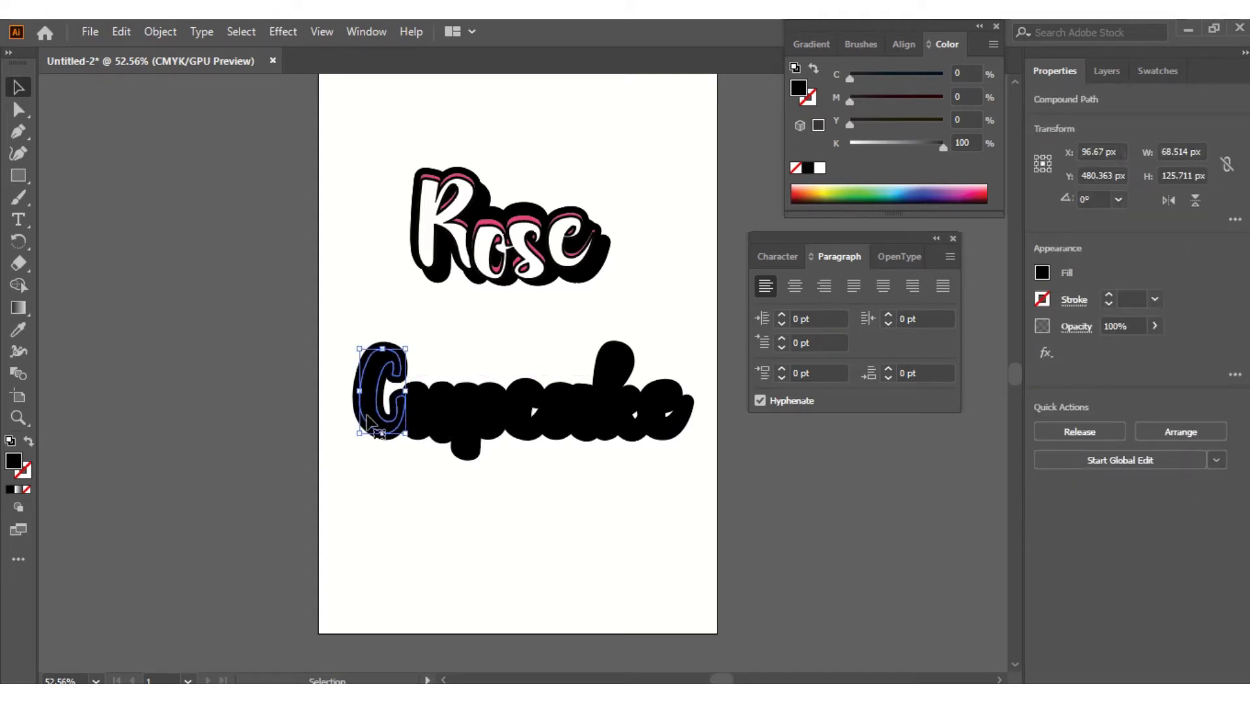
- Fill the C, u, p and c letters of Cupcake with white
{"action": "left_click", "coordinate": [819, 169]}
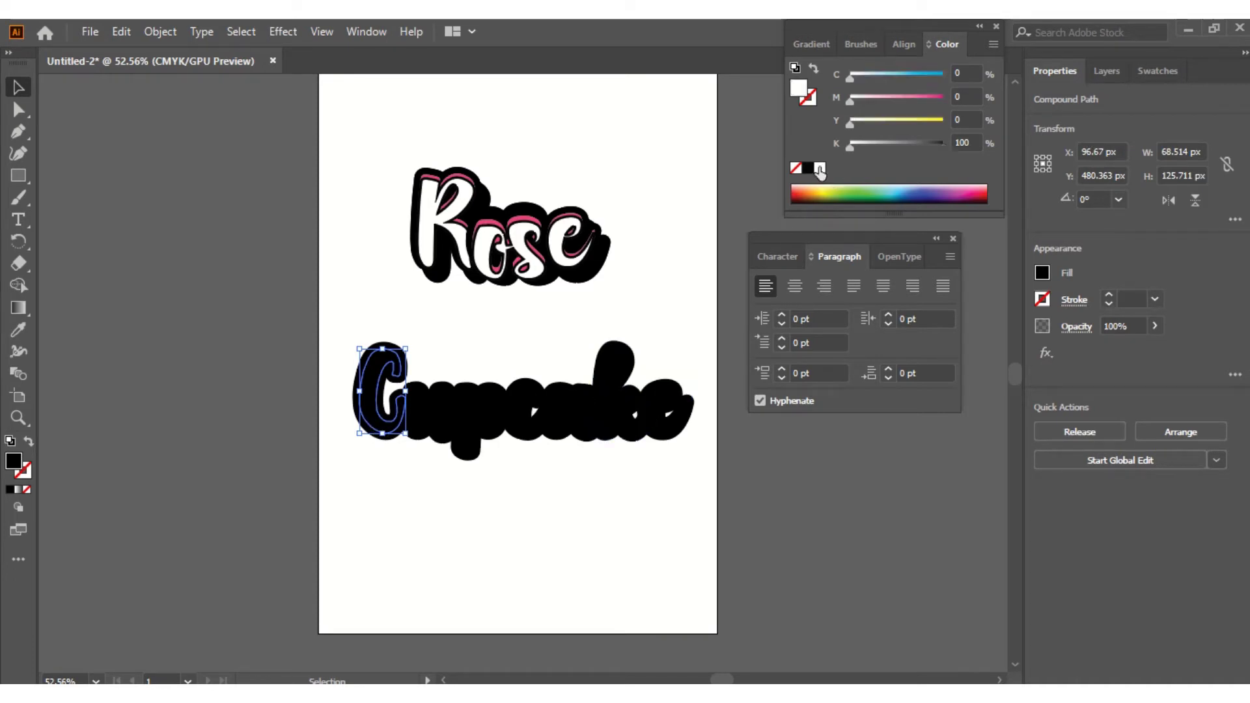
{"action": "left_click", "coordinate": [420, 425]}
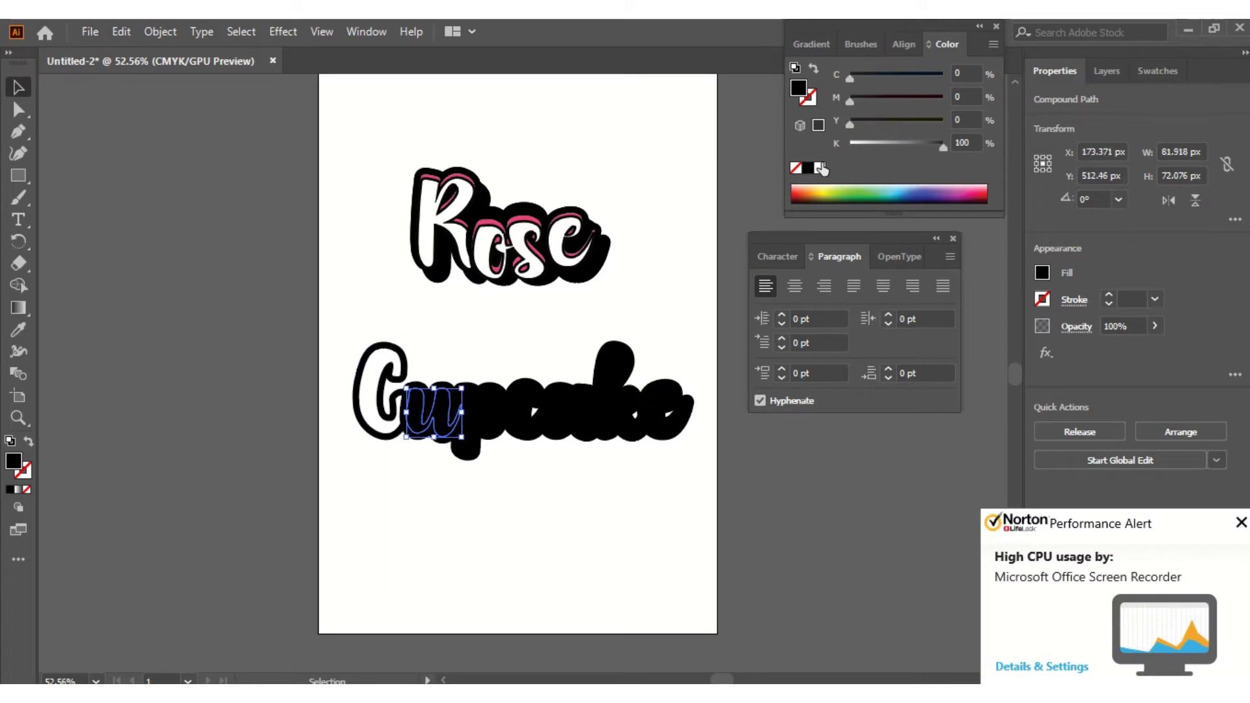
{"action": "left_click", "coordinate": [821, 168]}
{"action": "left_click", "coordinate": [488, 420]}
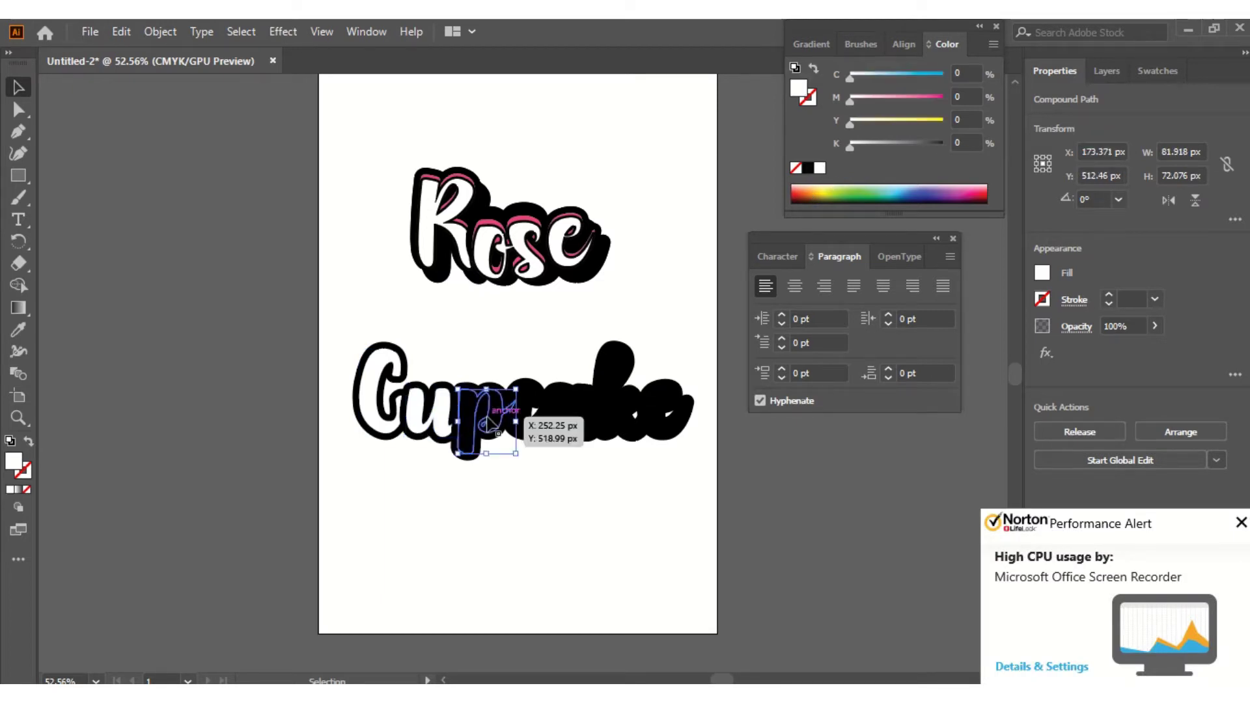
{"action": "left_click", "coordinate": [820, 169]}
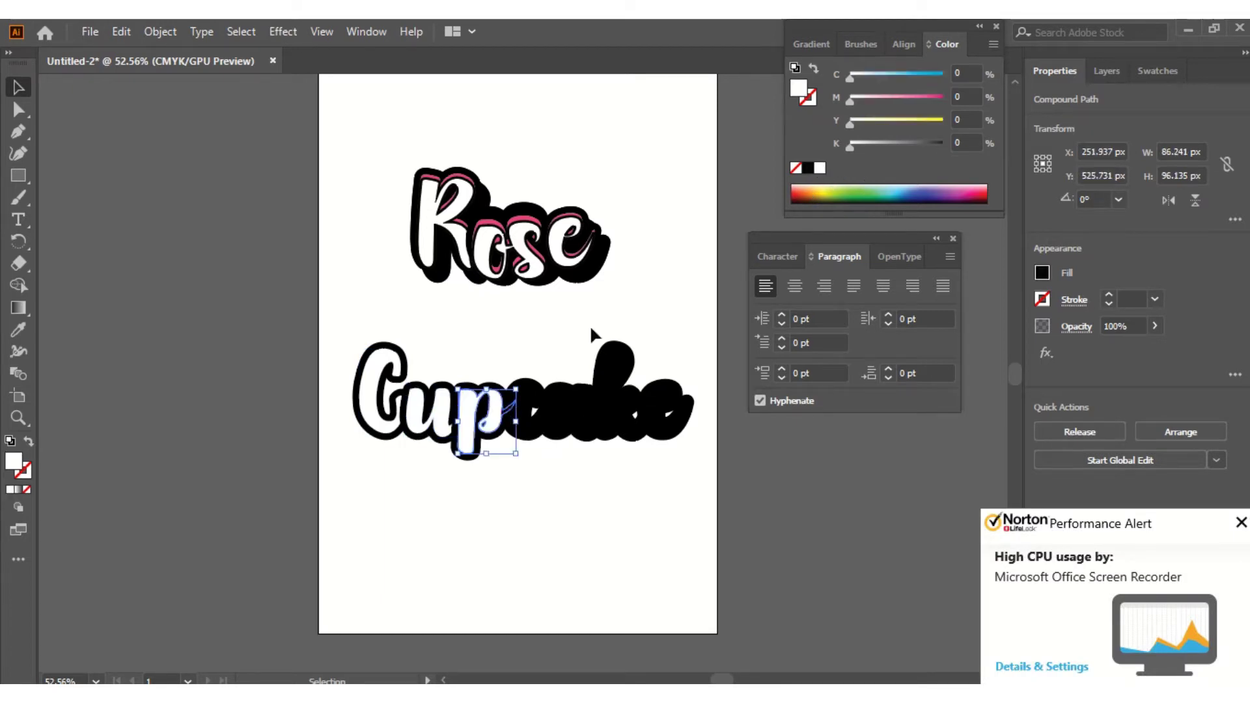
{"action": "left_click", "coordinate": [534, 423]}
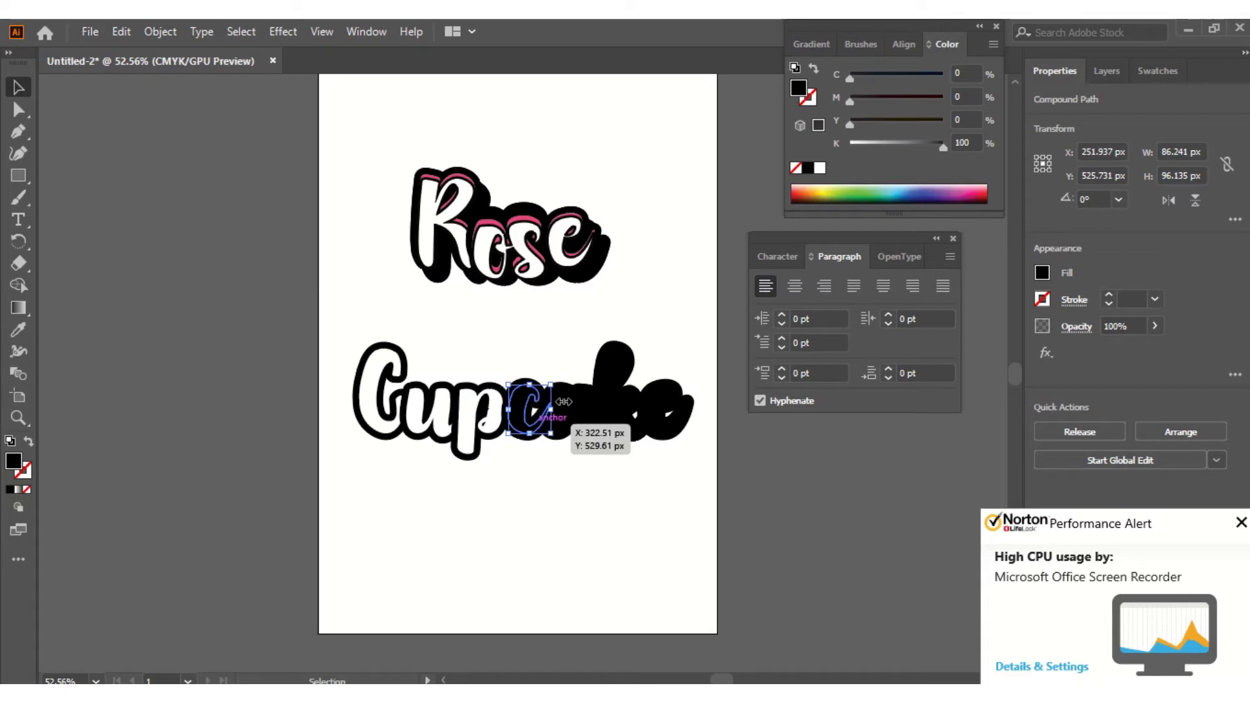
{"action": "left_click", "coordinate": [820, 169]}
- Fill the a, k and e letters with white and deselect
{"action": "left_click", "coordinate": [583, 420]}
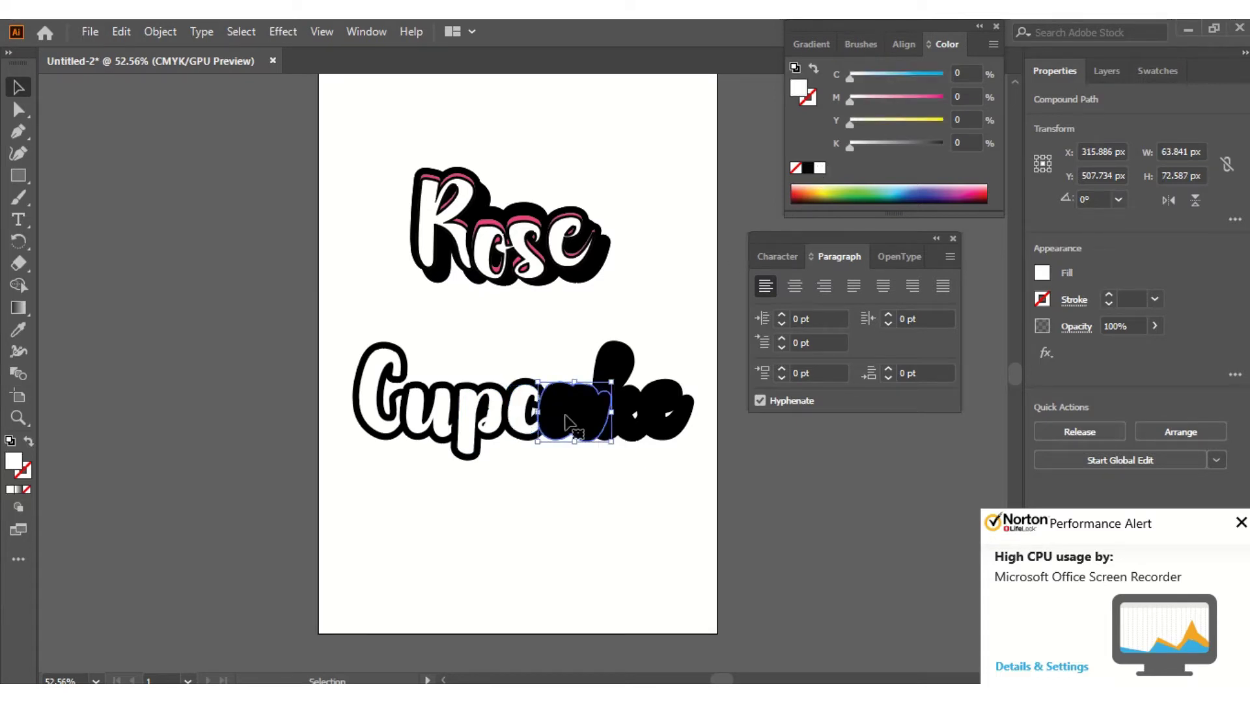
{"action": "left_click", "coordinate": [582, 420]}
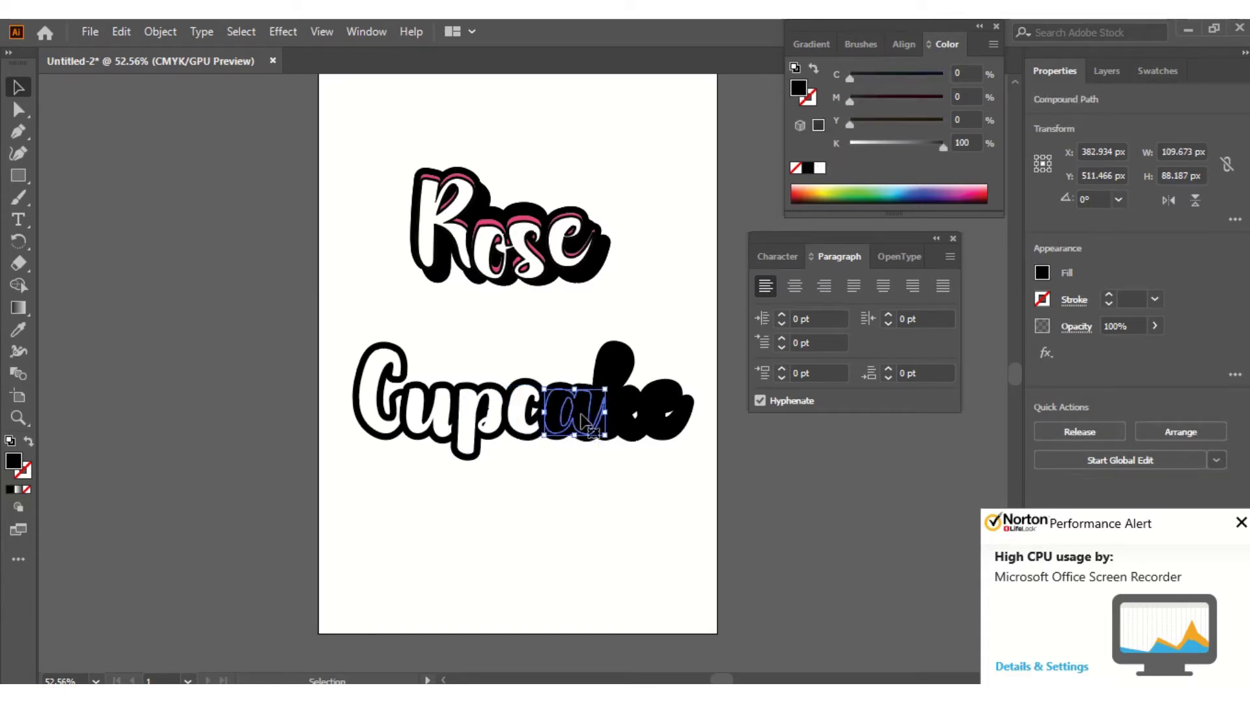
{"action": "left_click", "coordinate": [819, 169]}
{"action": "left_click", "coordinate": [626, 368]}
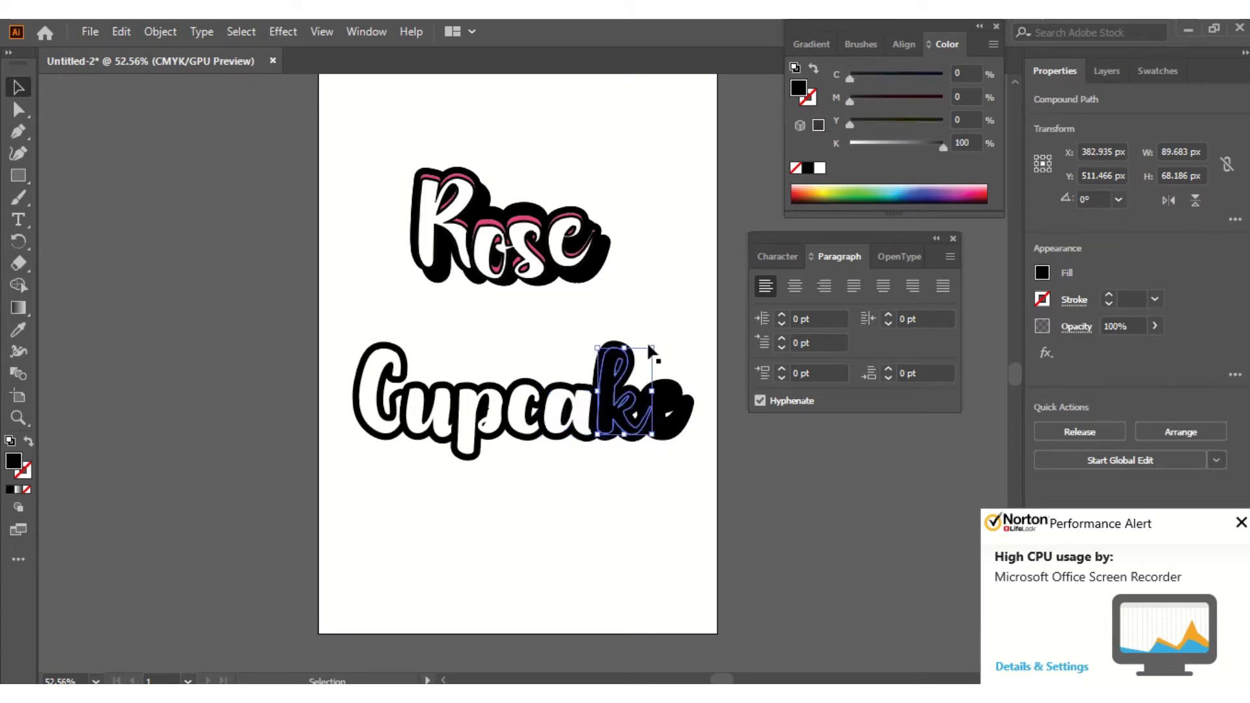
{"action": "left_click", "coordinate": [820, 169]}
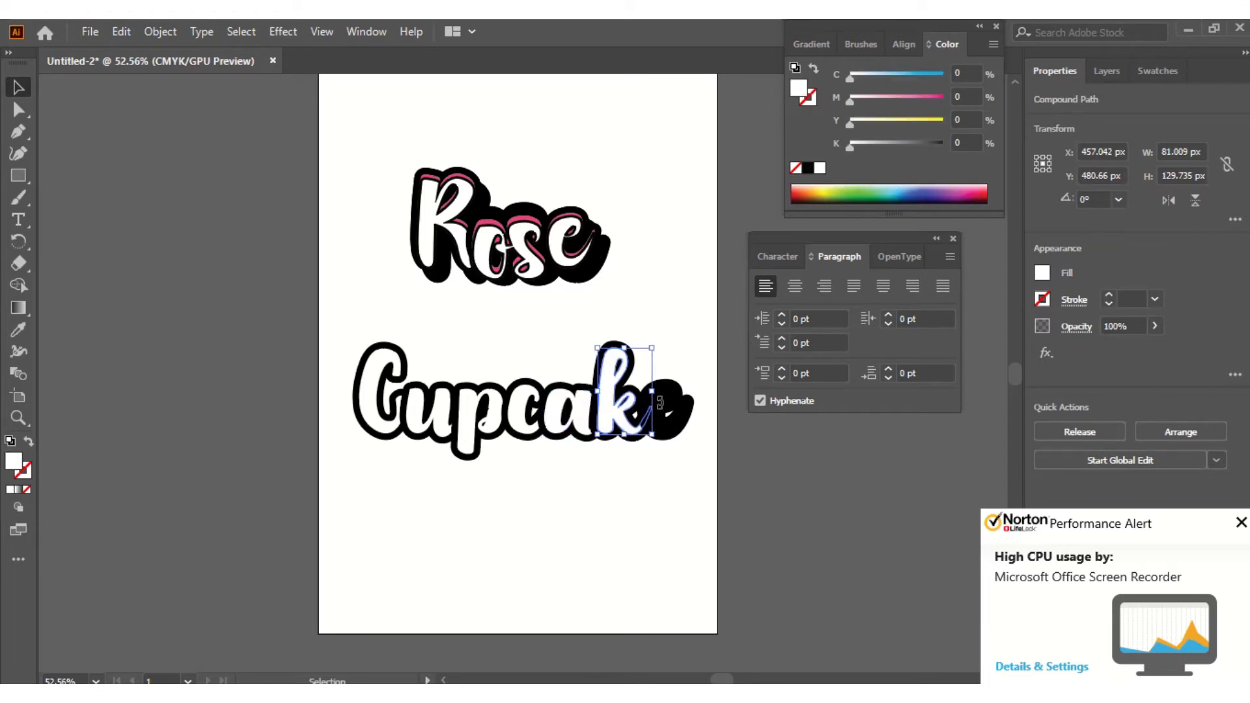
{"action": "left_click", "coordinate": [669, 406]}
{"action": "left_click", "coordinate": [819, 169]}
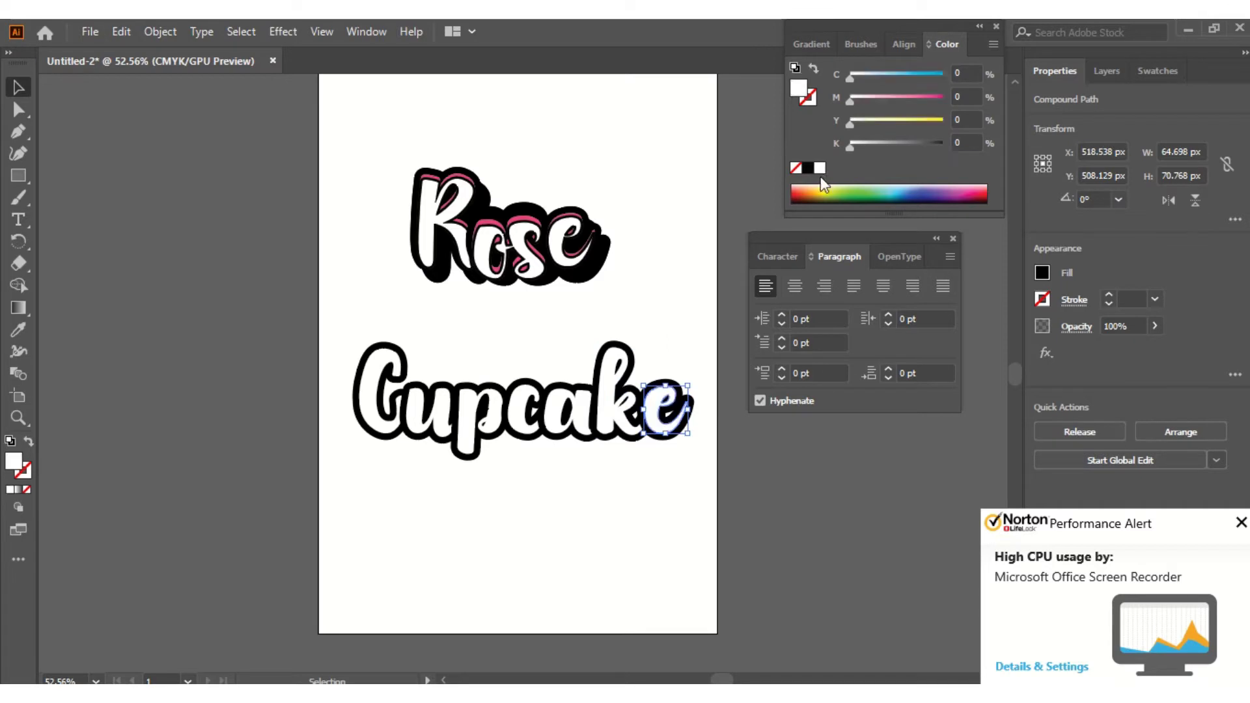
{"action": "left_click", "coordinate": [617, 506]}
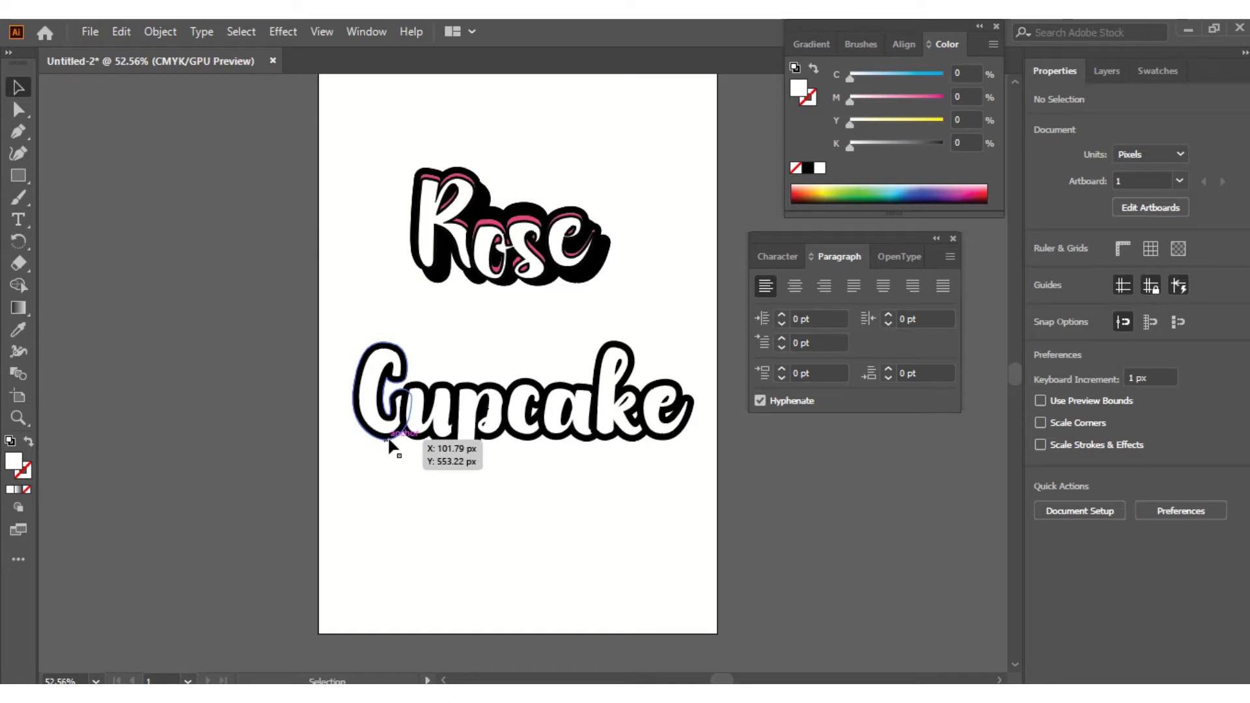
- Alt-drag a copy of the C's black outline about 9.45 px lower as shadow
{"action": "key", "text": "alt"}
{"action": "left_click_drag", "start_coordinate": [385, 444], "coordinate": [386, 444]}
{"action": "mouse_move", "coordinate": [573, 19]}
{"action": "left_click", "coordinate": [507, 58]}
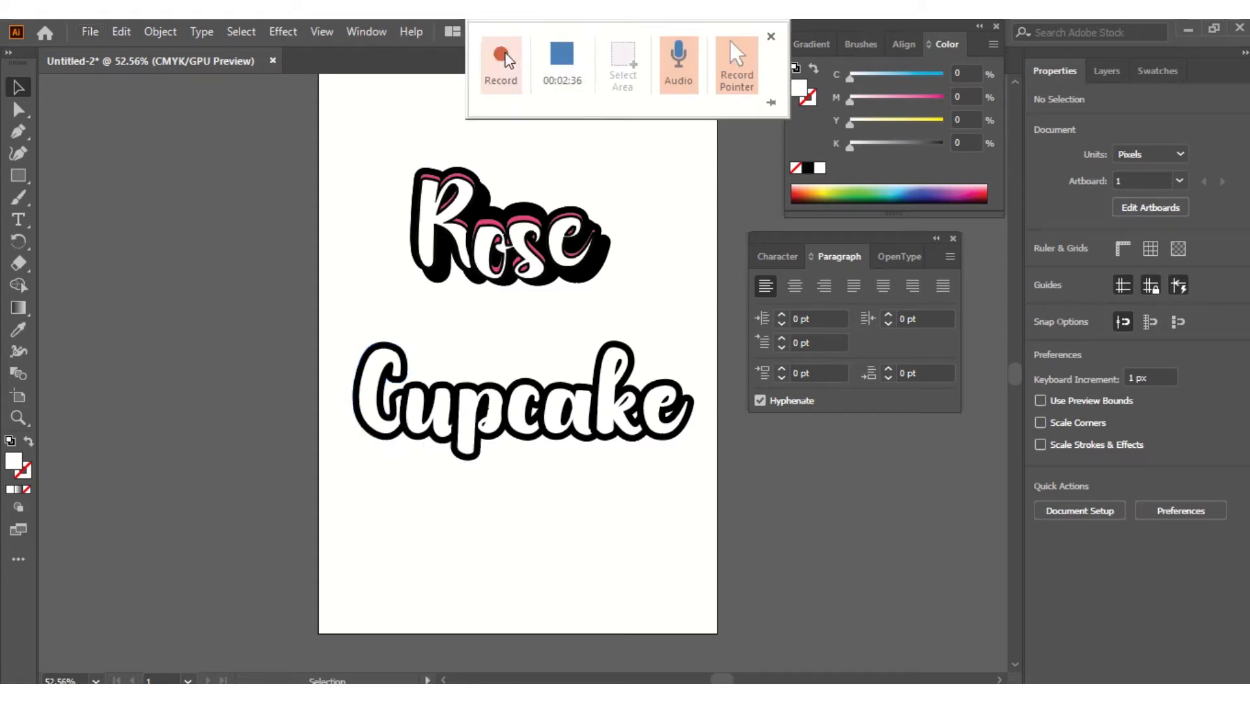
{"action": "left_click", "coordinate": [506, 59]}
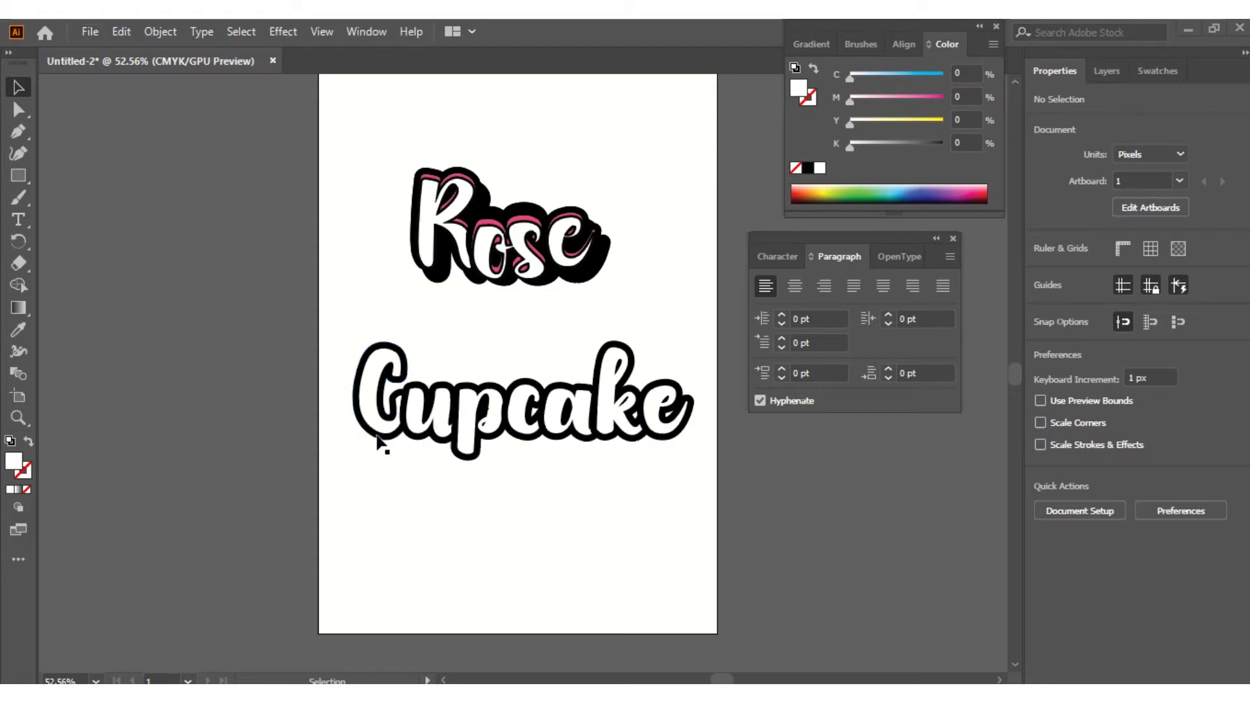
{"action": "left_click_drag", "start_coordinate": [382, 439], "coordinate": [383, 450]}
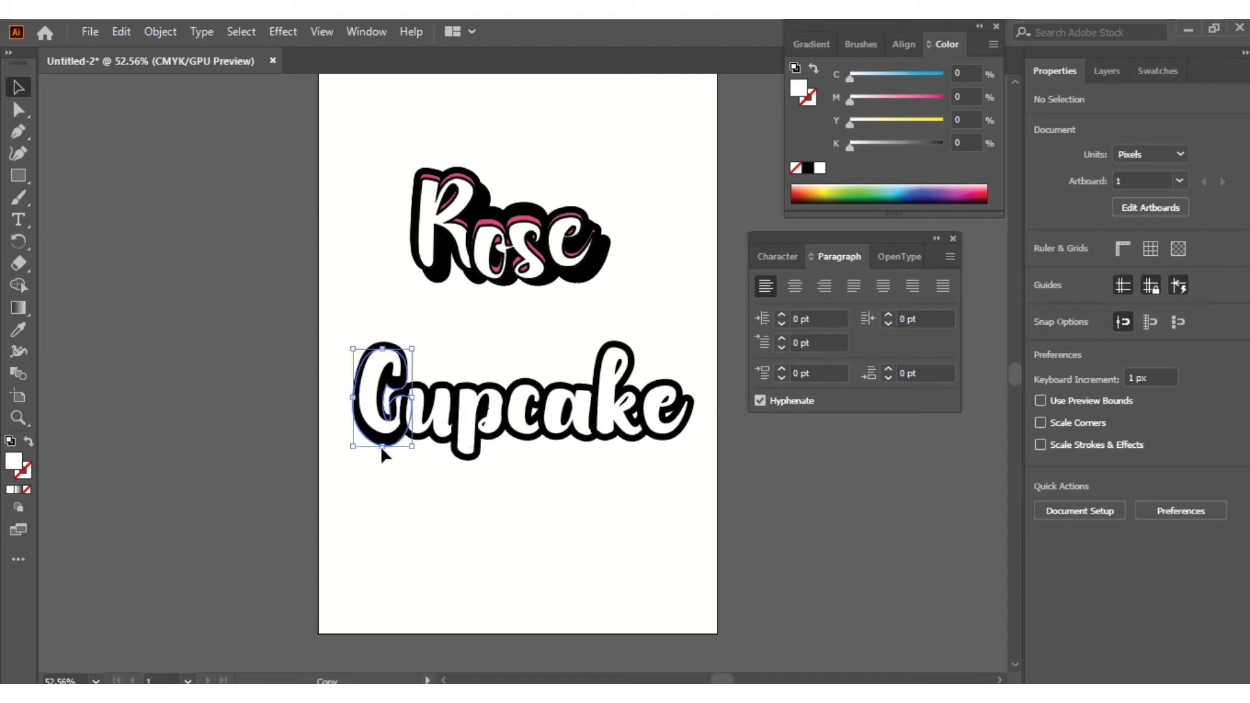
- Add a slightly lower black outline copy under the u
{"action": "left_click", "coordinate": [442, 456]}
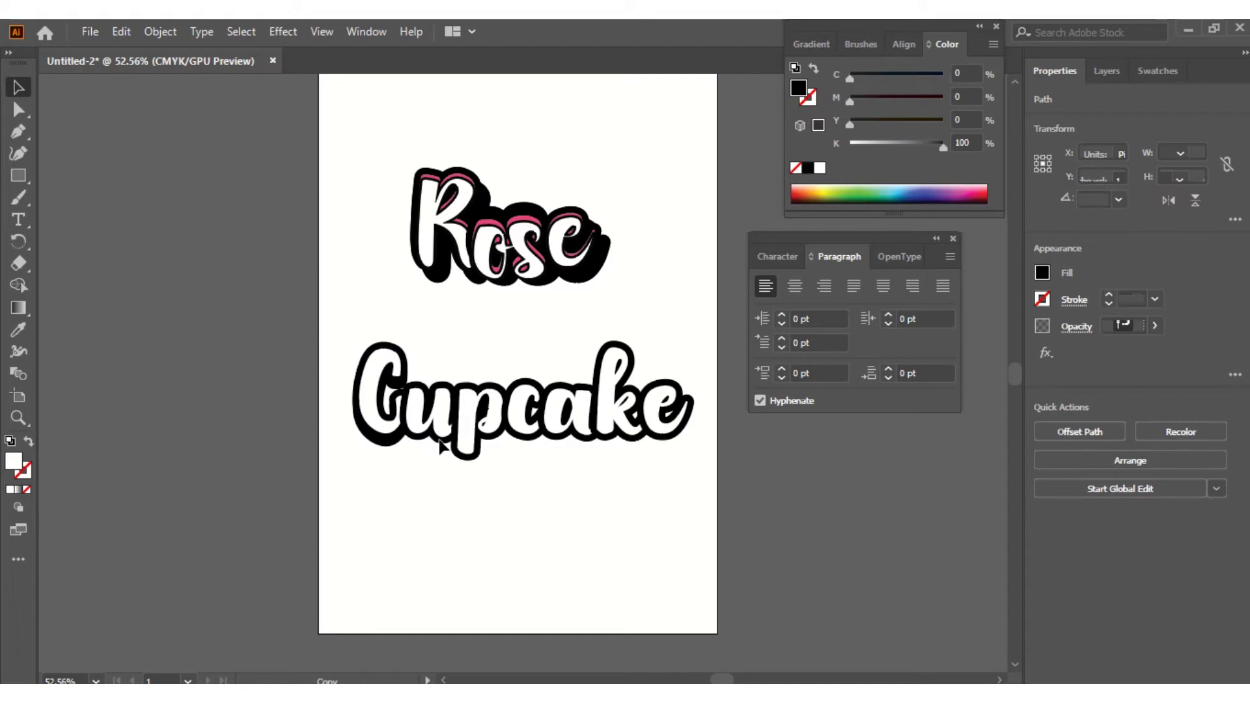
{"action": "left_click", "coordinate": [439, 442]}
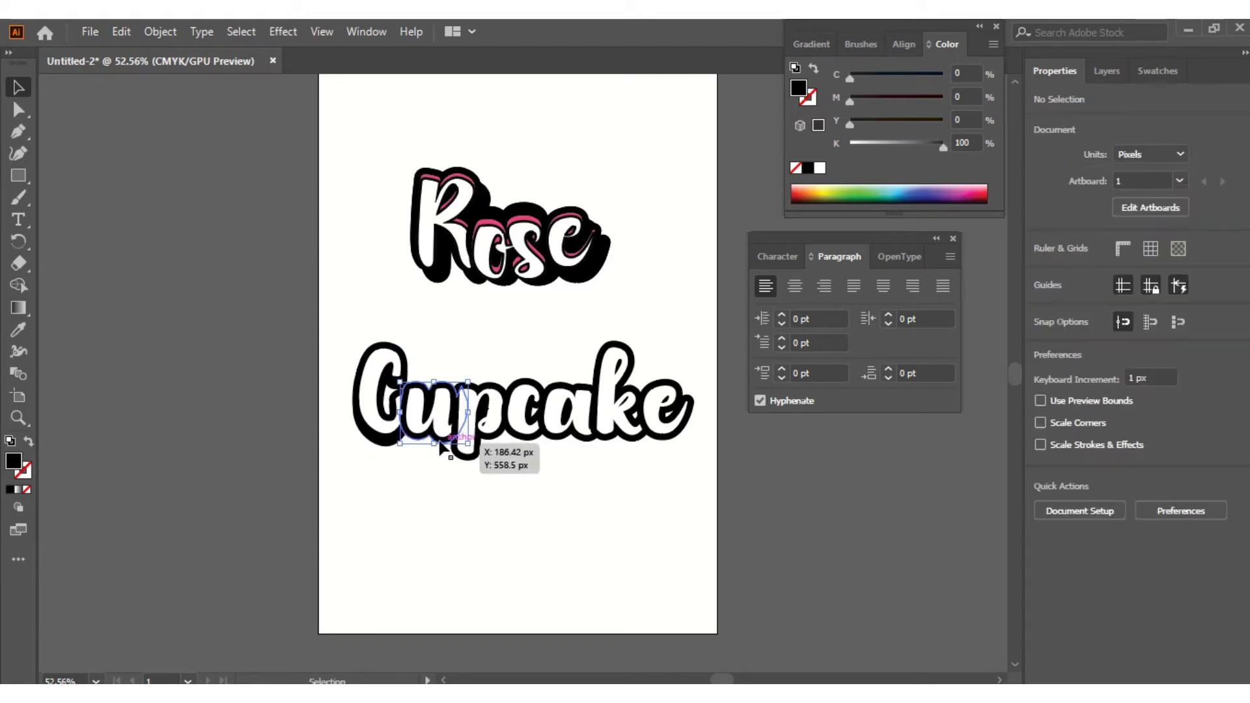
{"action": "left_click_drag", "start_coordinate": [436, 442], "coordinate": [443, 460]}
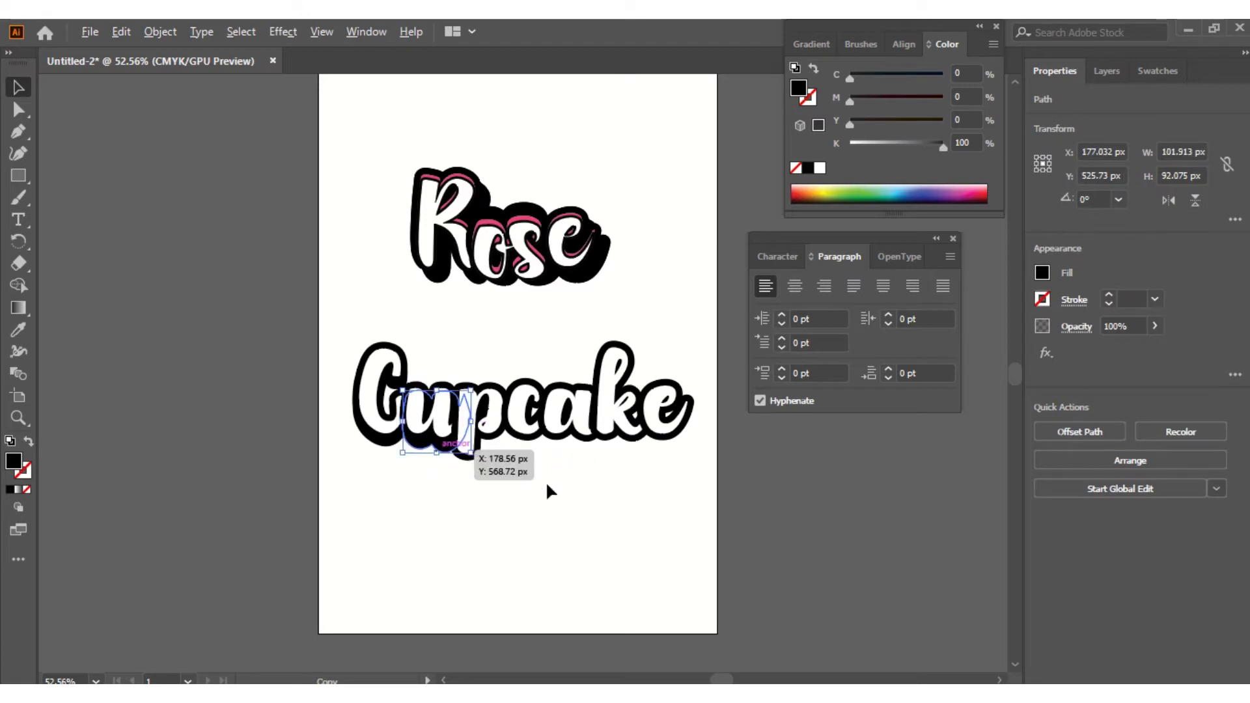
{"action": "left_click", "coordinate": [565, 476]}
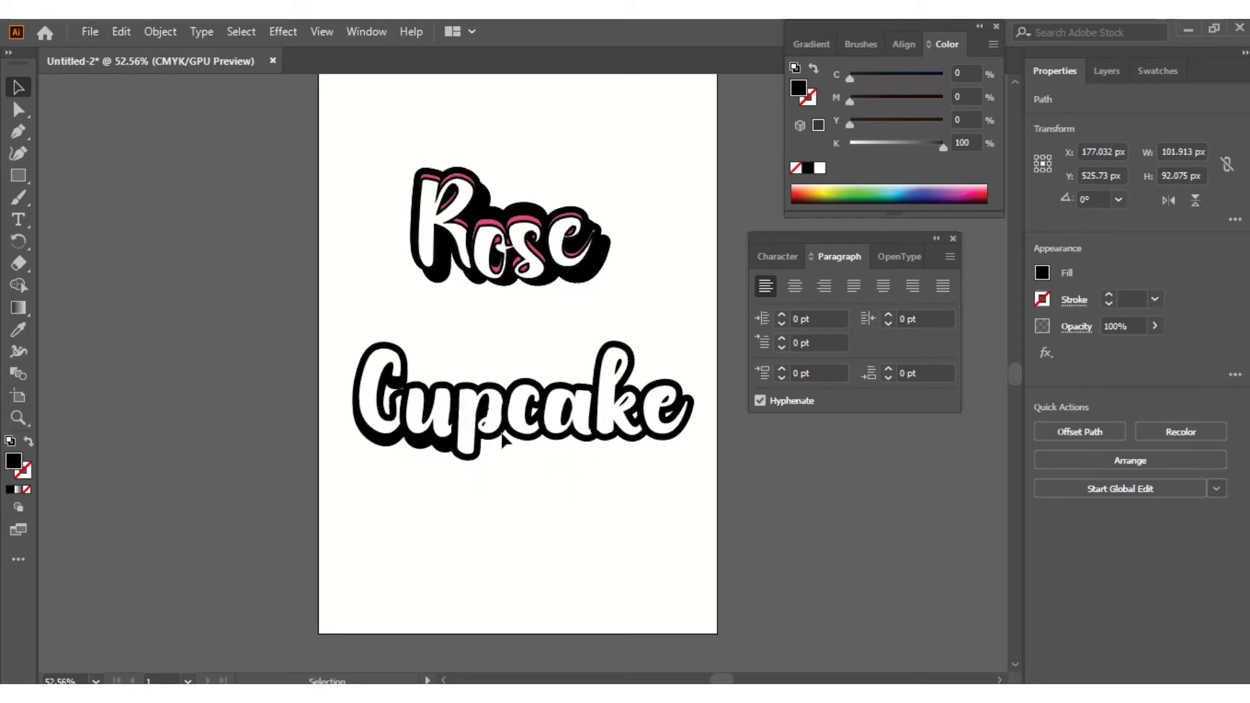
- Add offset black outline copies under the p, c and a, redoing a misplaced p copy
{"action": "left_click", "coordinate": [503, 438]}
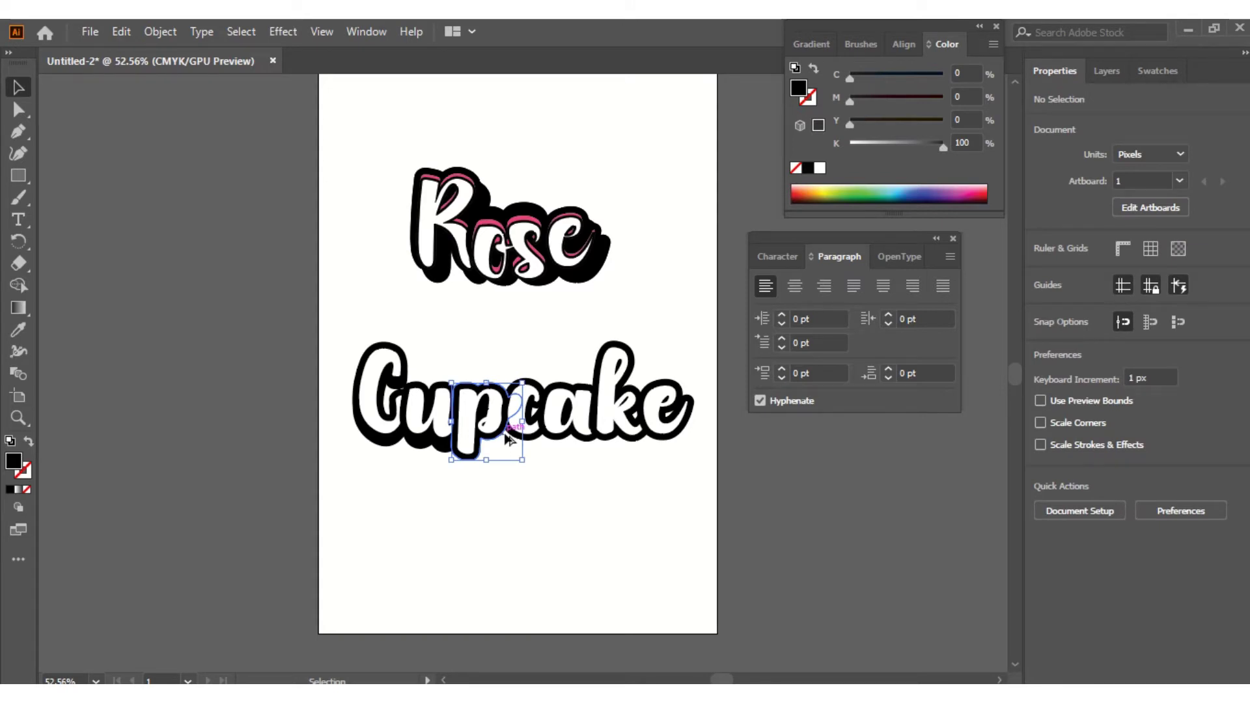
{"action": "left_click_drag", "start_coordinate": [504, 434], "coordinate": [508, 436]}
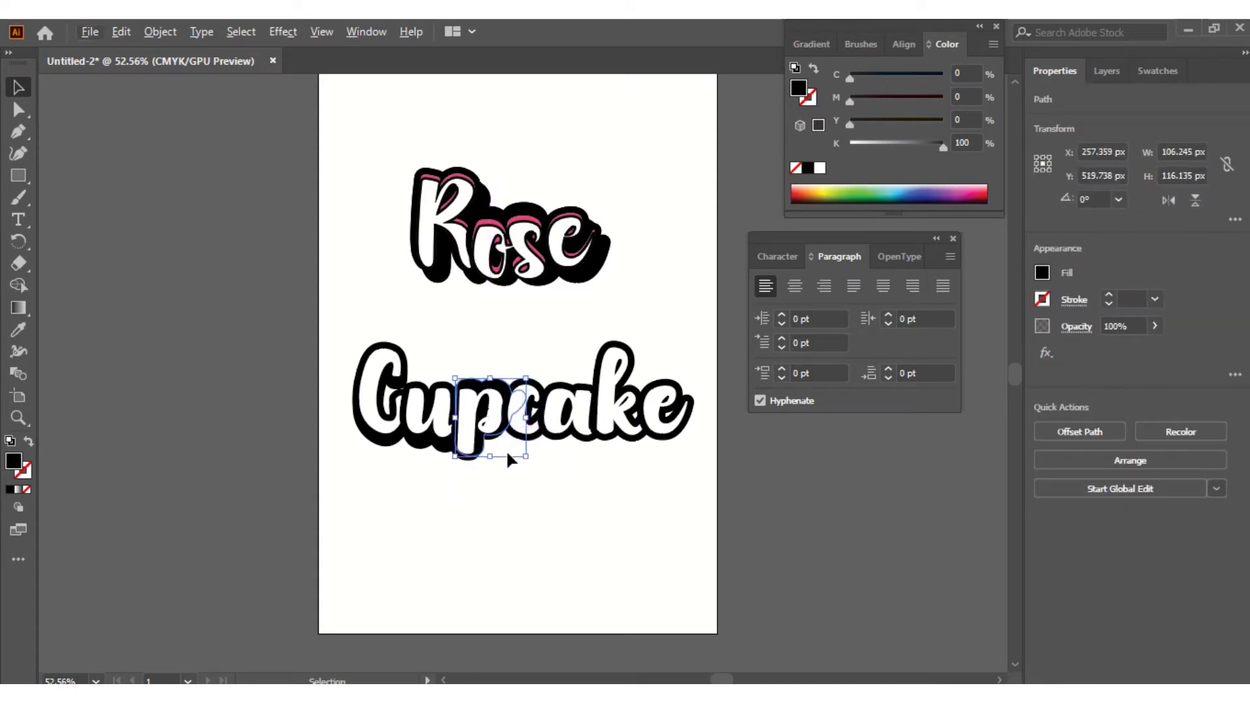
{"action": "key", "text": "ctrl+z"}
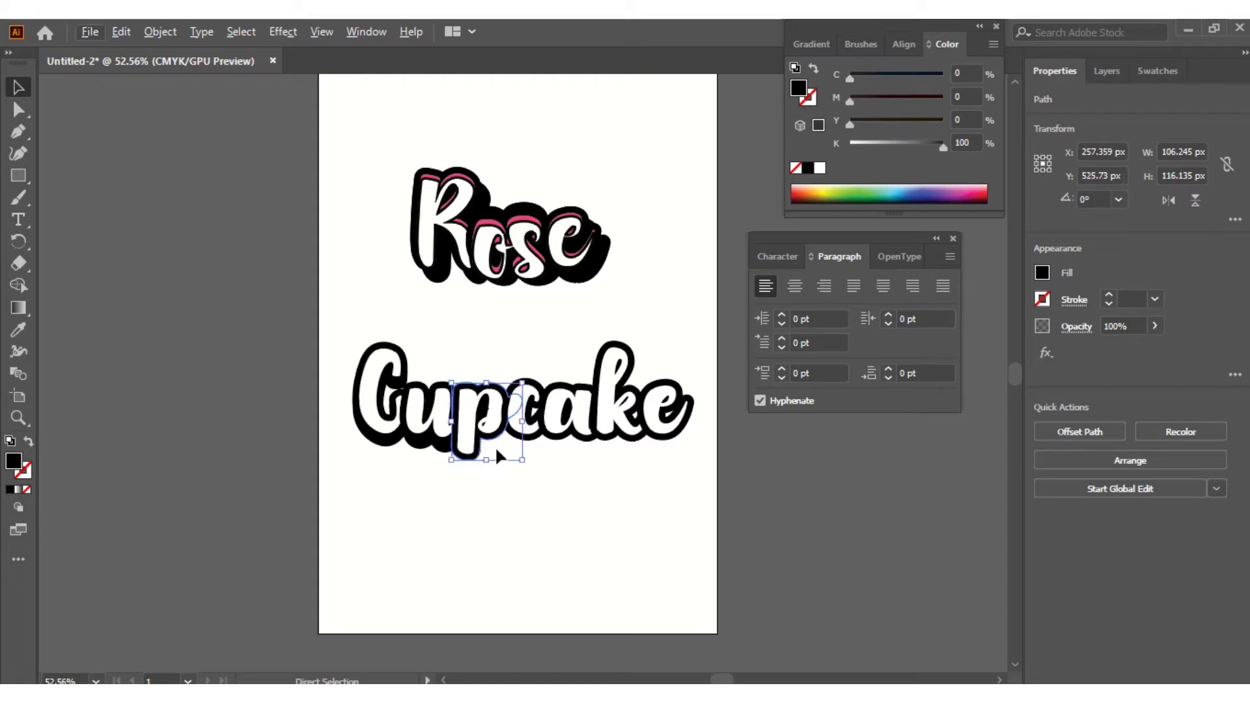
{"action": "left_click_drag", "start_coordinate": [487, 438], "coordinate": [515, 444]}
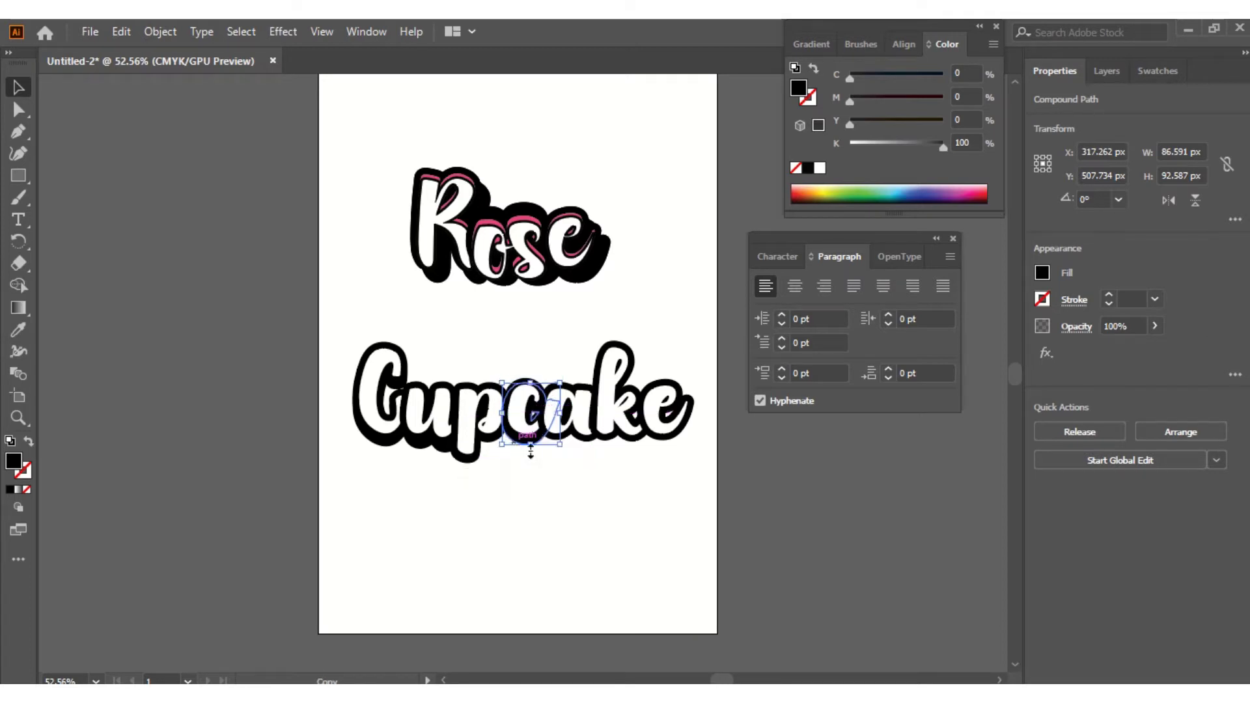
{"action": "left_click", "coordinate": [564, 459]}
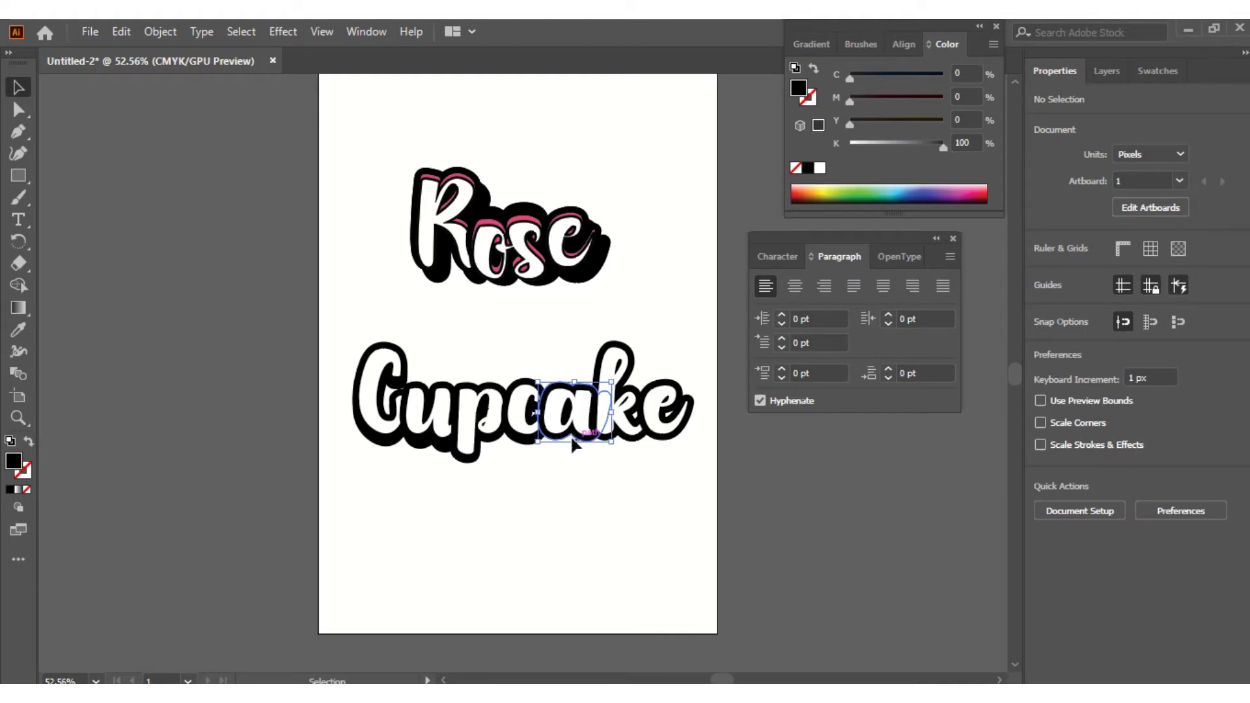
{"action": "left_click_drag", "start_coordinate": [570, 435], "coordinate": [571, 440]}
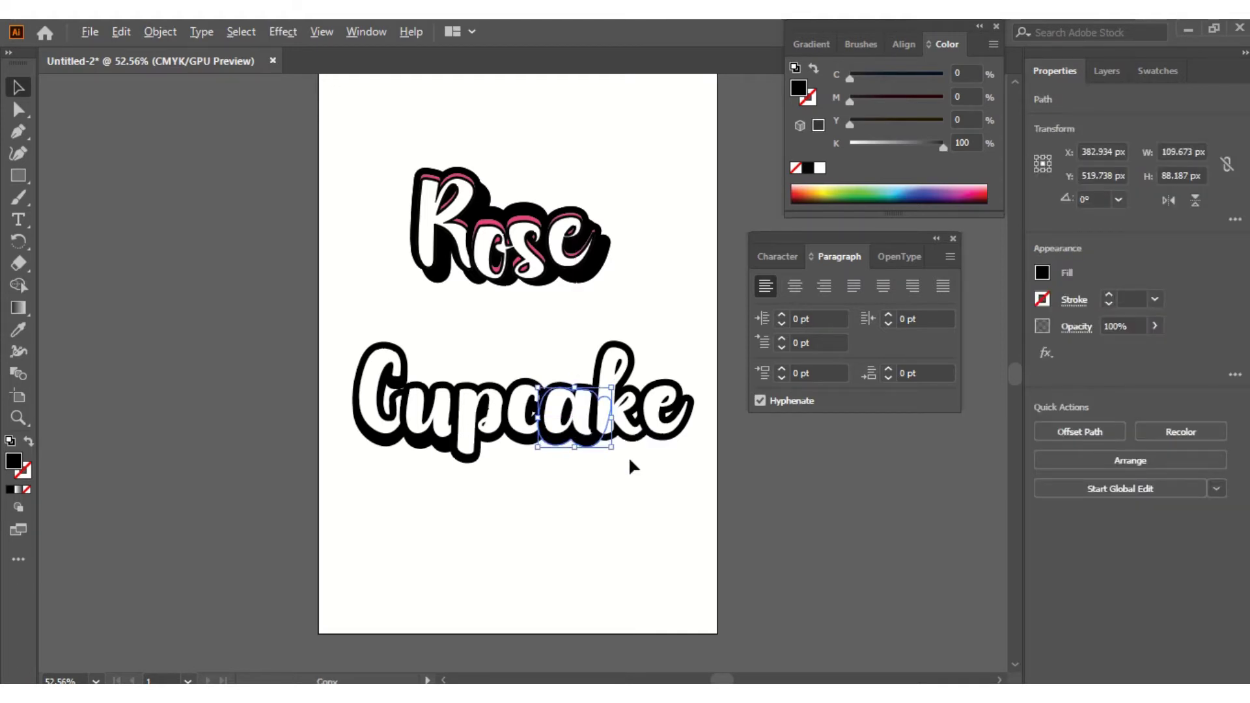
- Try copying the k and e outlines down as shadow, undoing the misplaced copies
{"action": "left_click", "coordinate": [630, 459]}
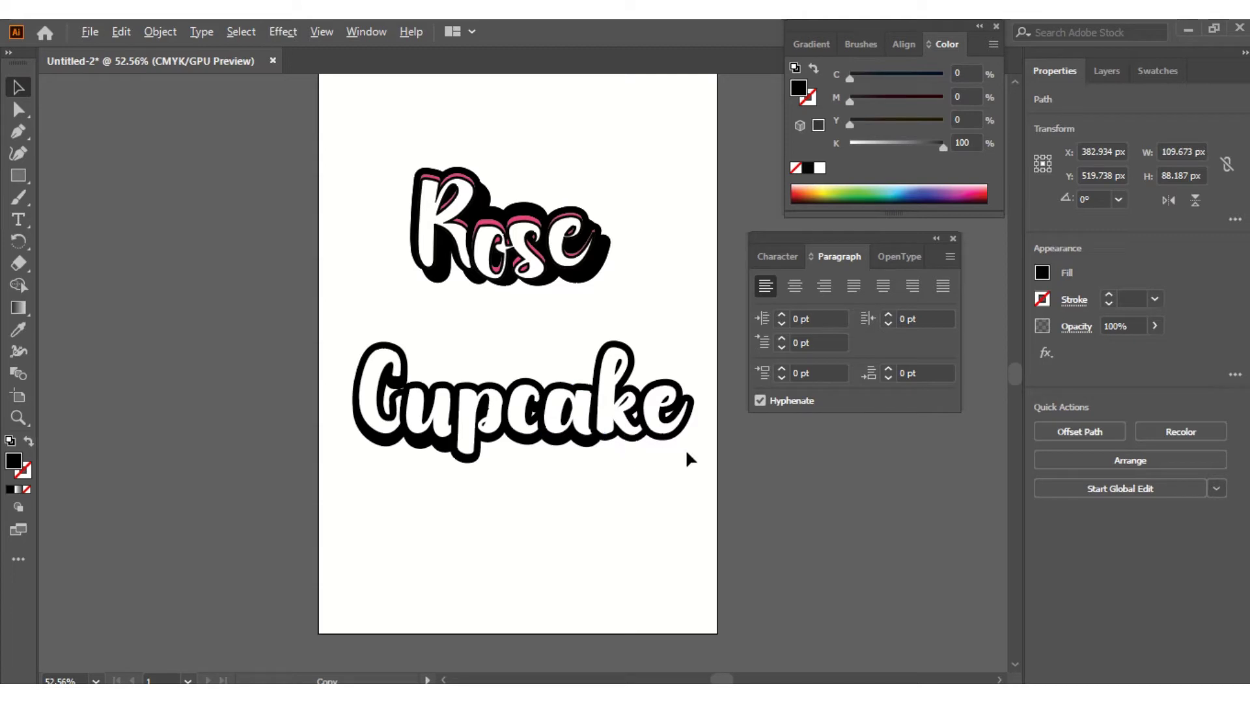
{"action": "left_click_drag", "start_coordinate": [685, 448], "coordinate": [654, 443]}
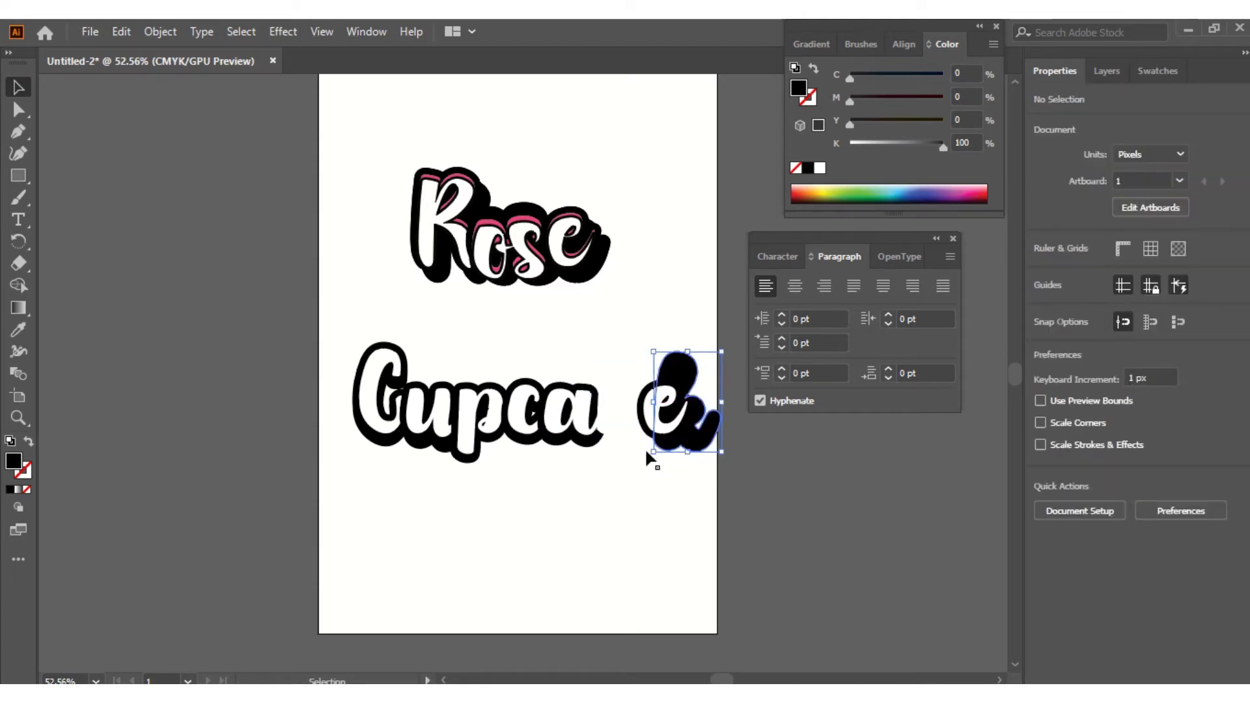
{"action": "key", "text": "ctrl+z"}
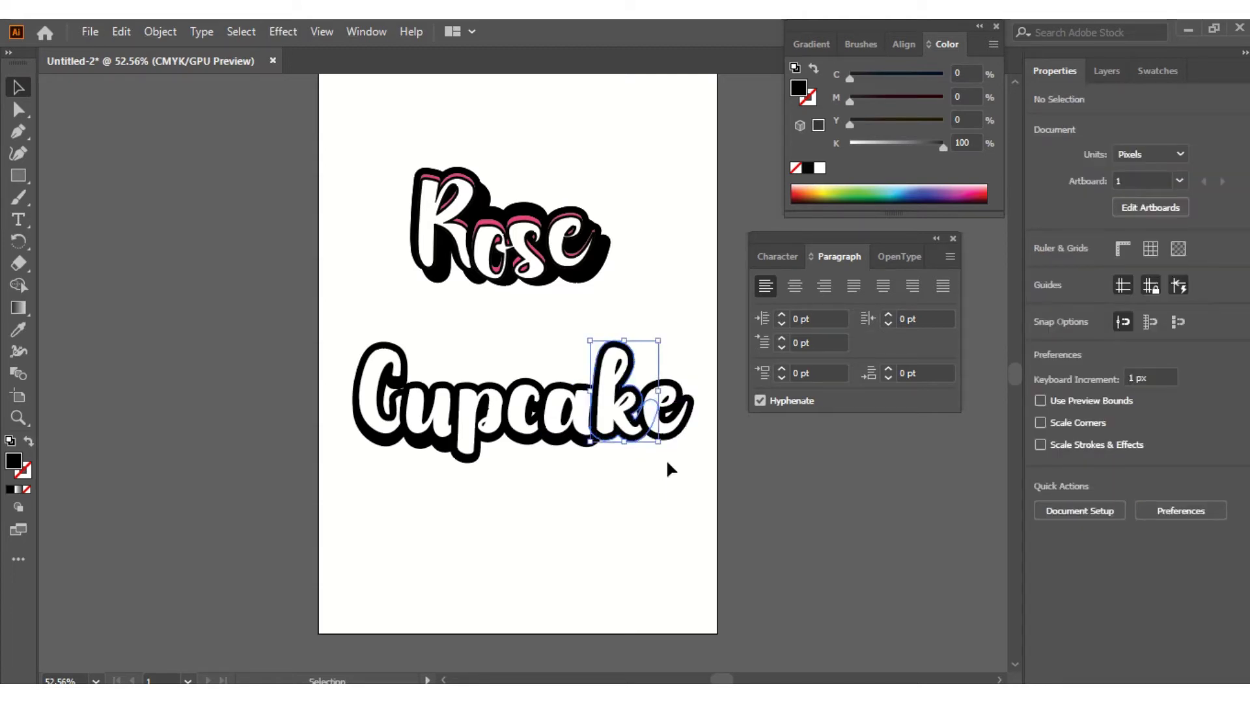
{"action": "left_click", "coordinate": [673, 454]}
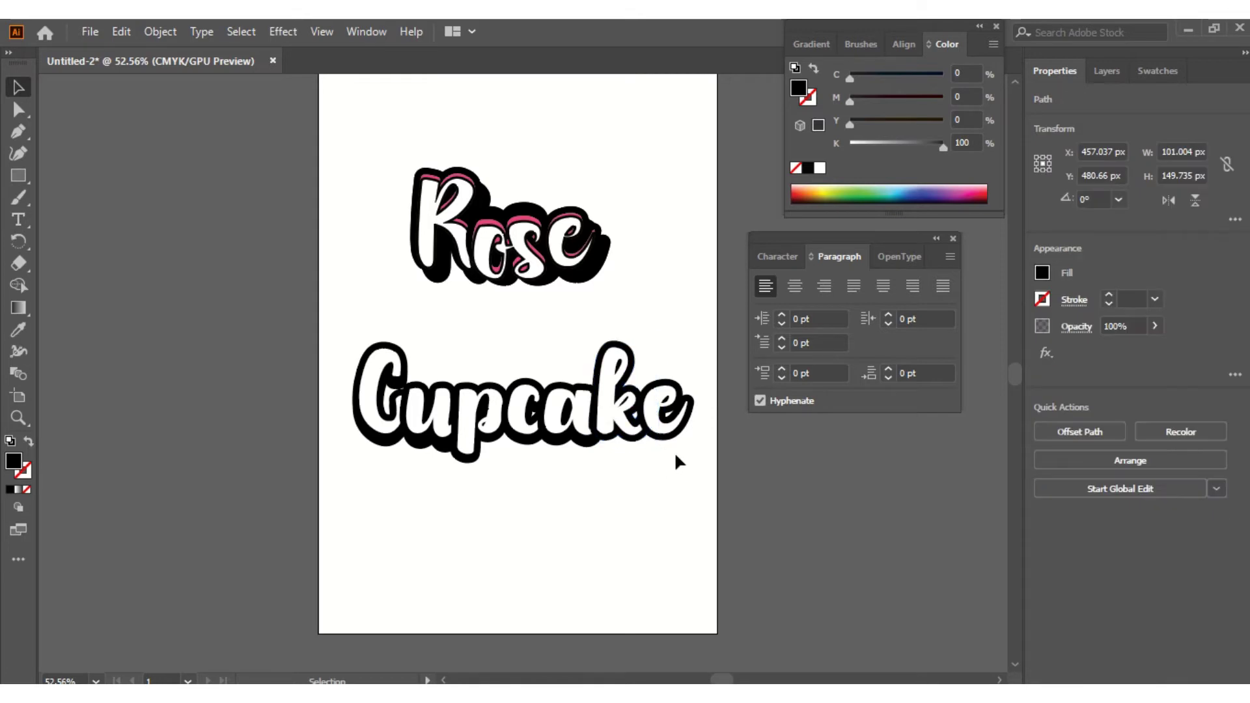
{"action": "left_click", "coordinate": [626, 443]}
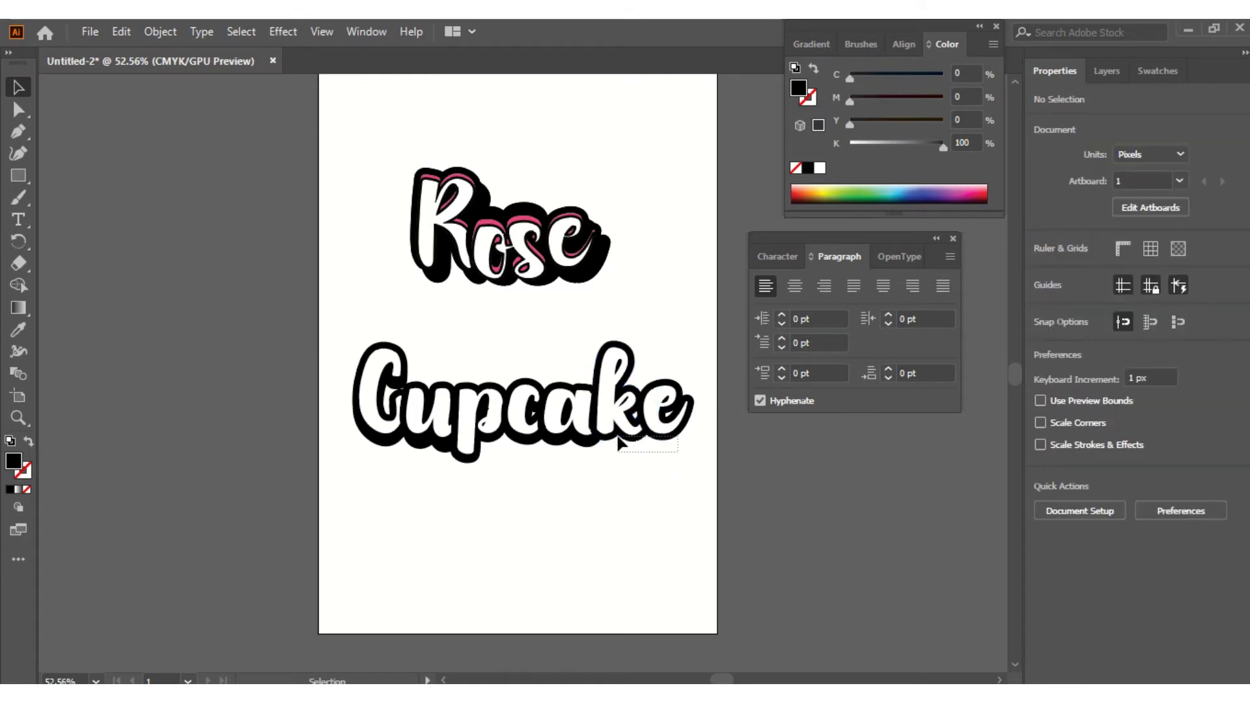
{"action": "left_click", "coordinate": [638, 447]}
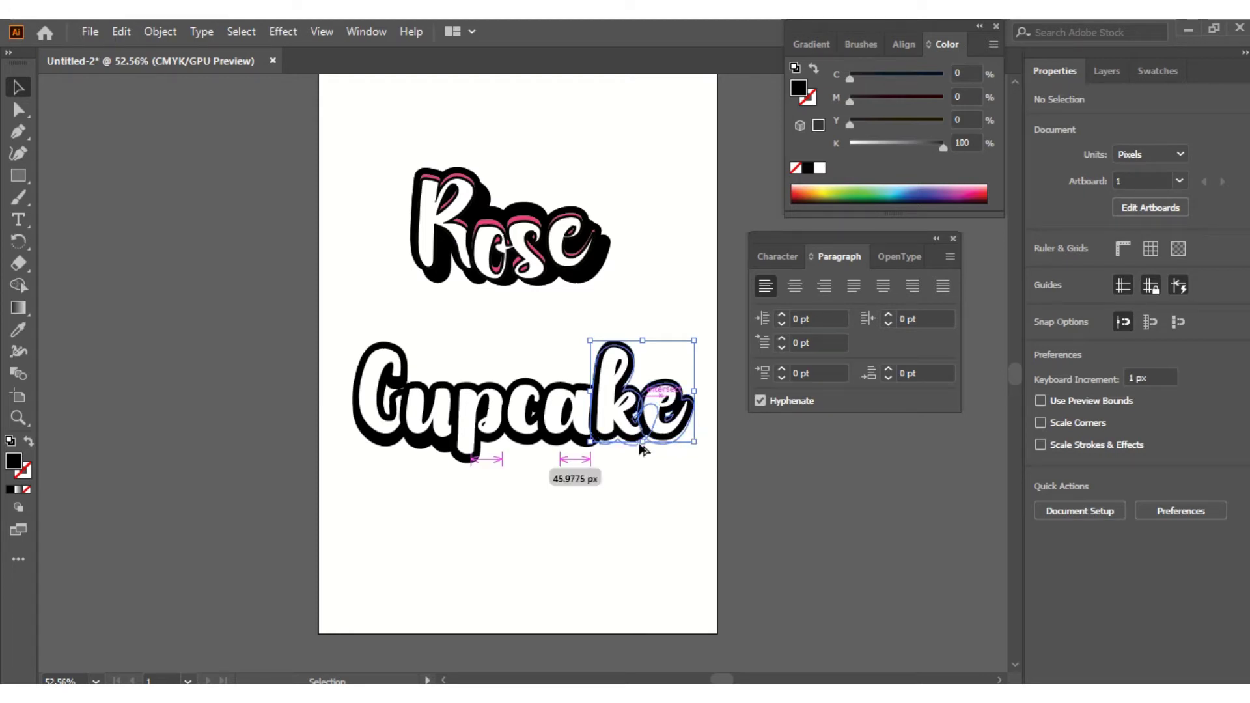
{"action": "left_click_drag", "start_coordinate": [642, 443], "coordinate": [642, 456]}
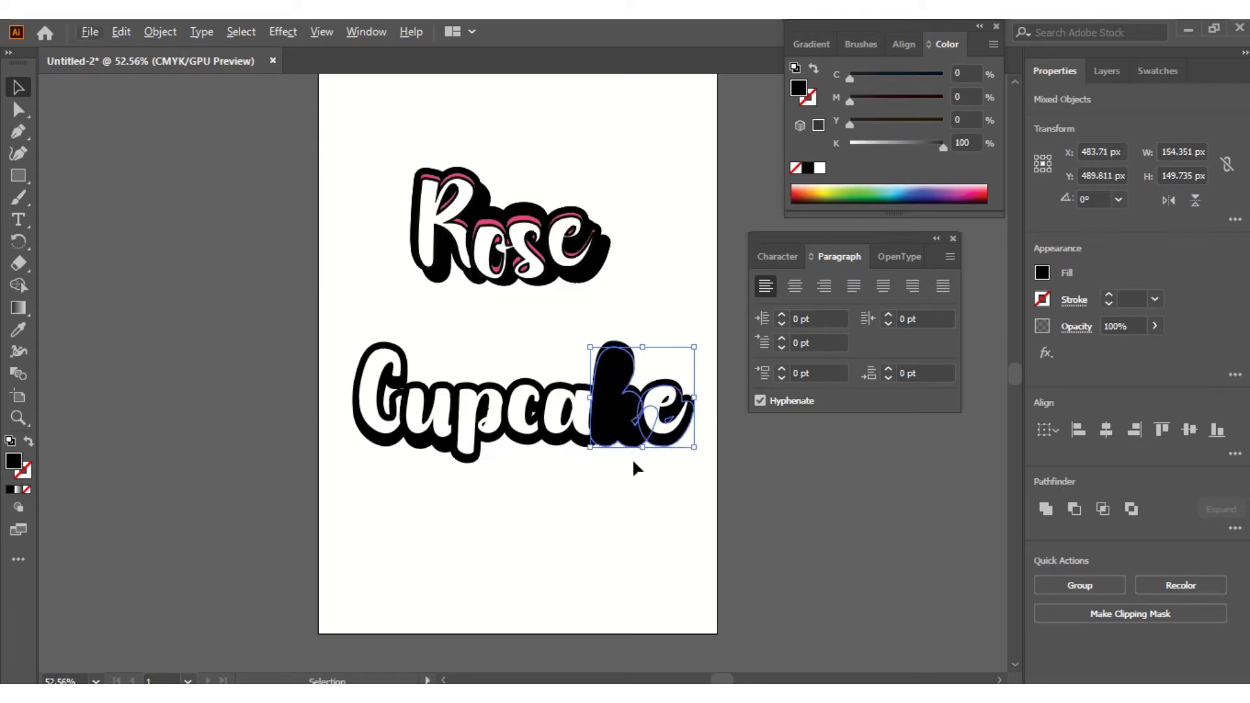
{"action": "key", "text": "ctrl+z"}
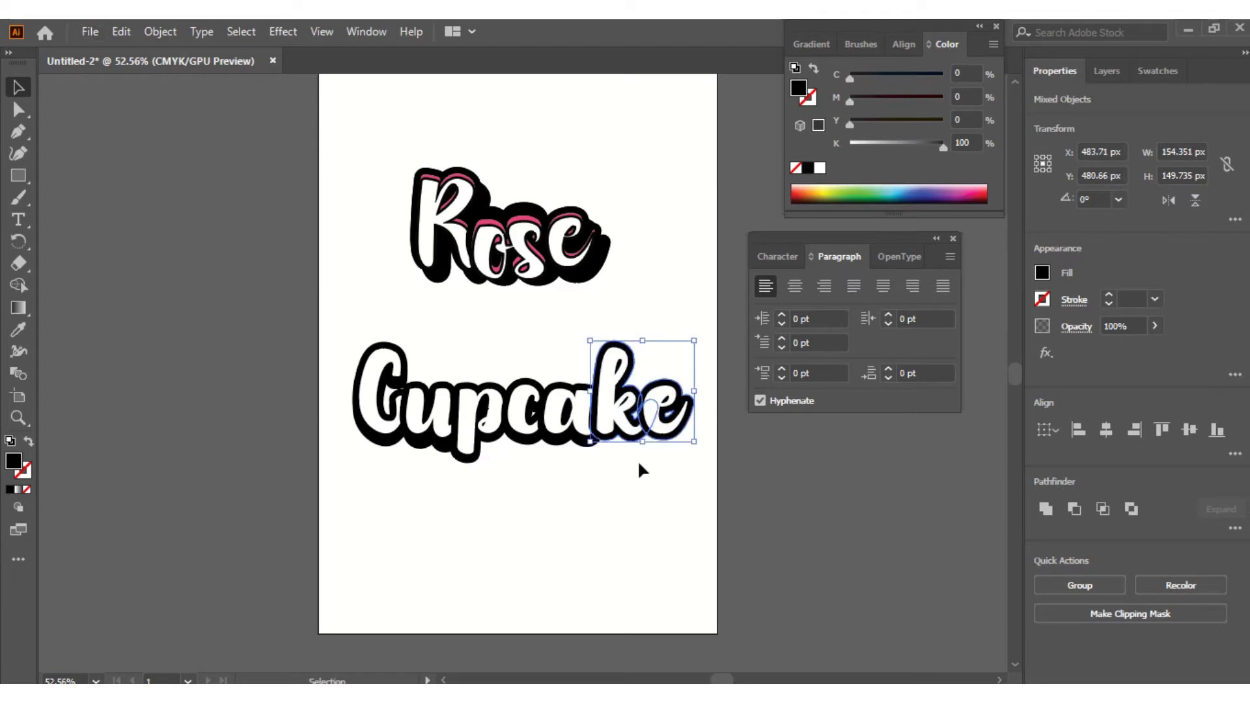
{"action": "left_click", "coordinate": [638, 464]}
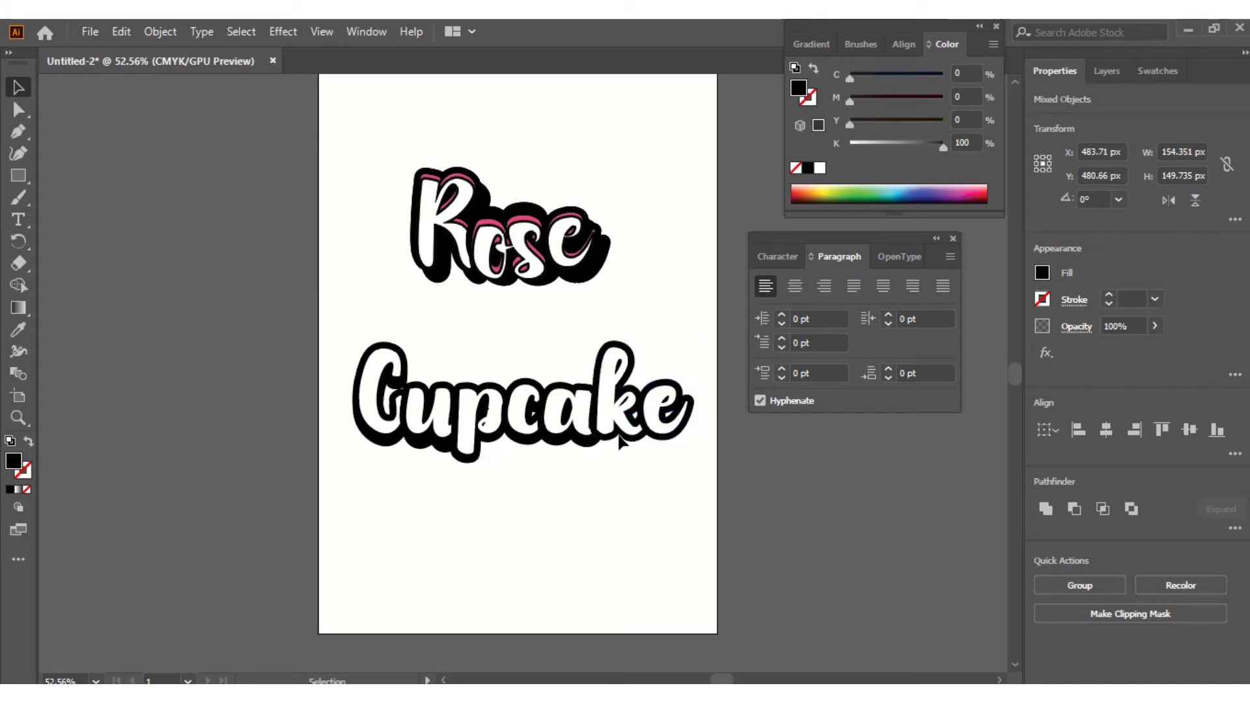
{"action": "left_click", "coordinate": [624, 448]}
- Redo the a outline shadow copy and shift the k shadow slightly down-right
{"action": "key", "text": "a"}
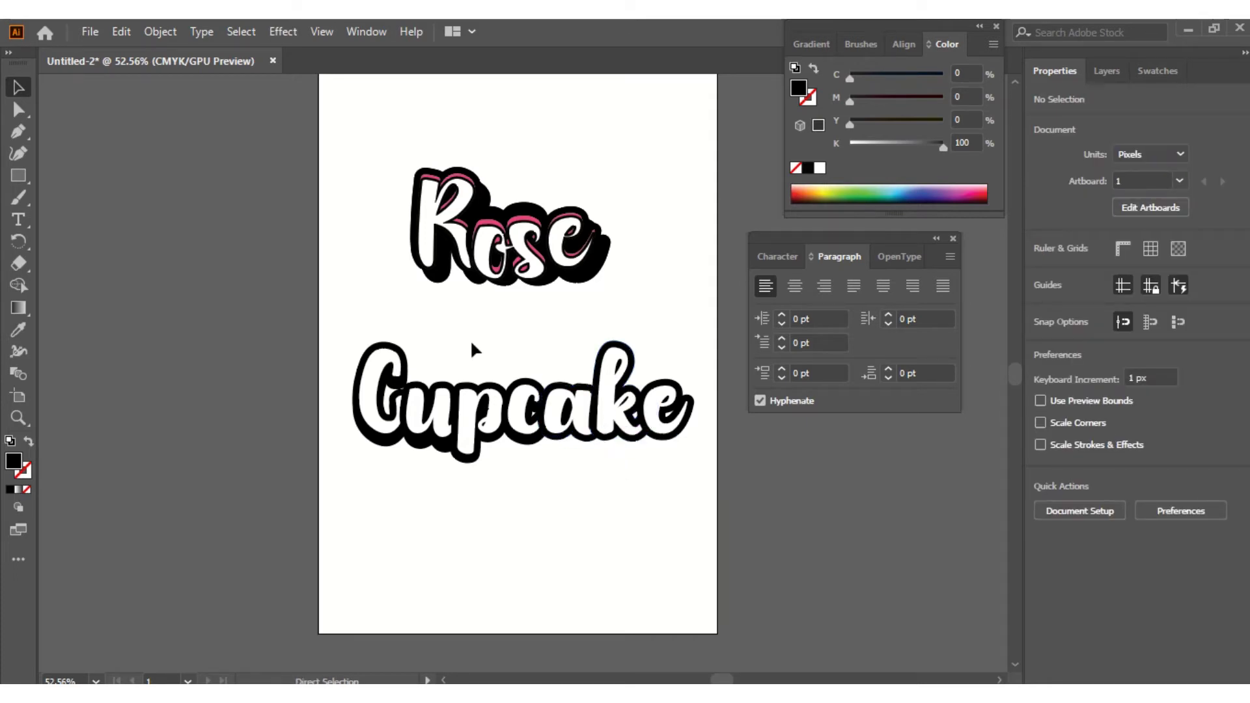
{"action": "left_click", "coordinate": [122, 32]}
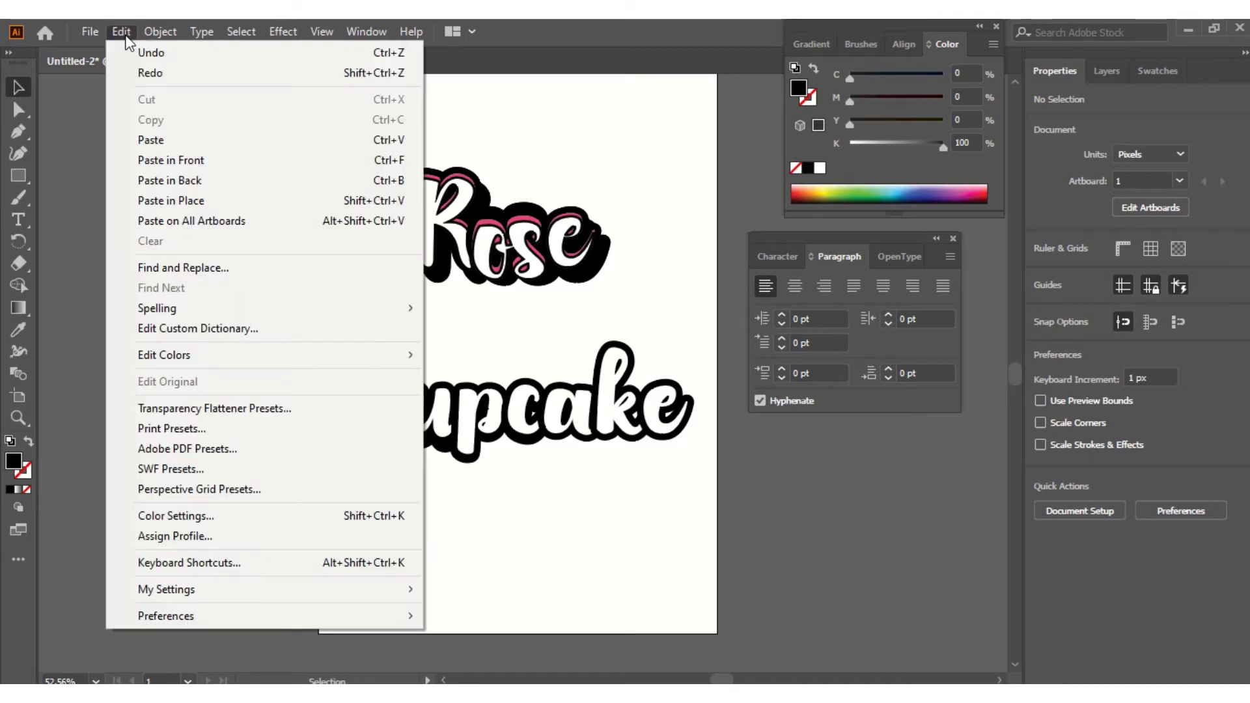
{"action": "left_click", "coordinate": [157, 74]}
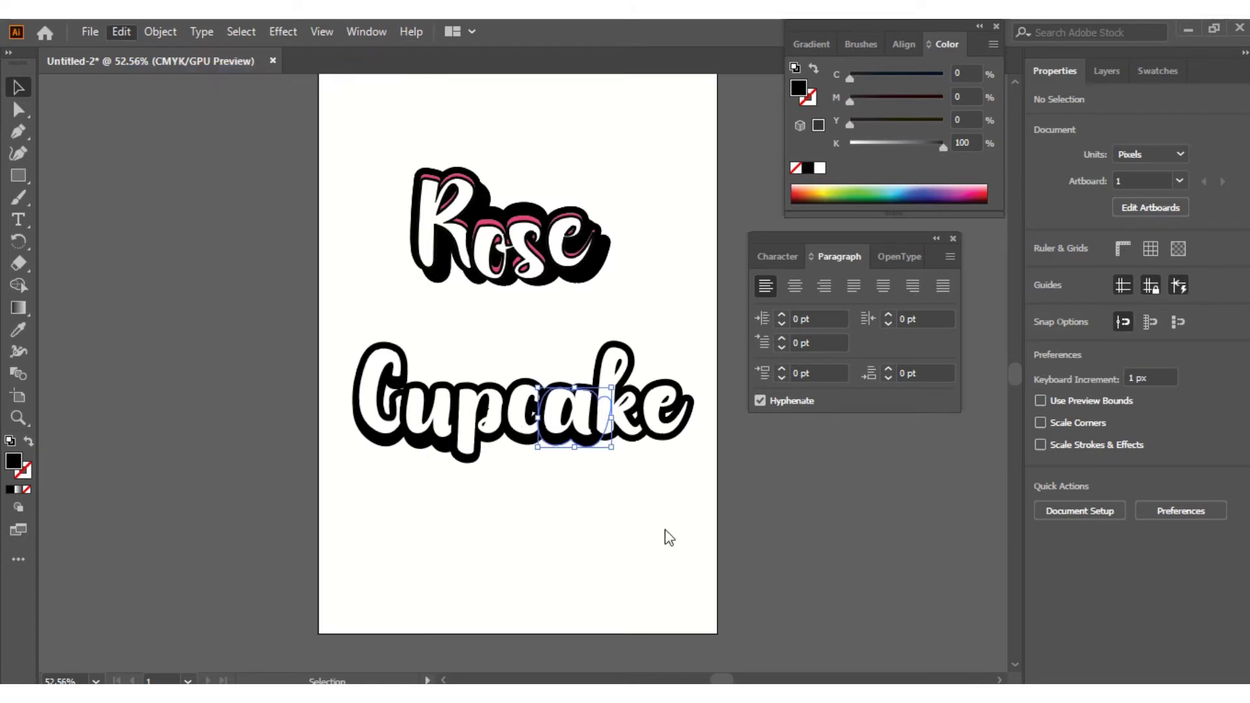
{"action": "key", "text": "ctrl+shift+z"}
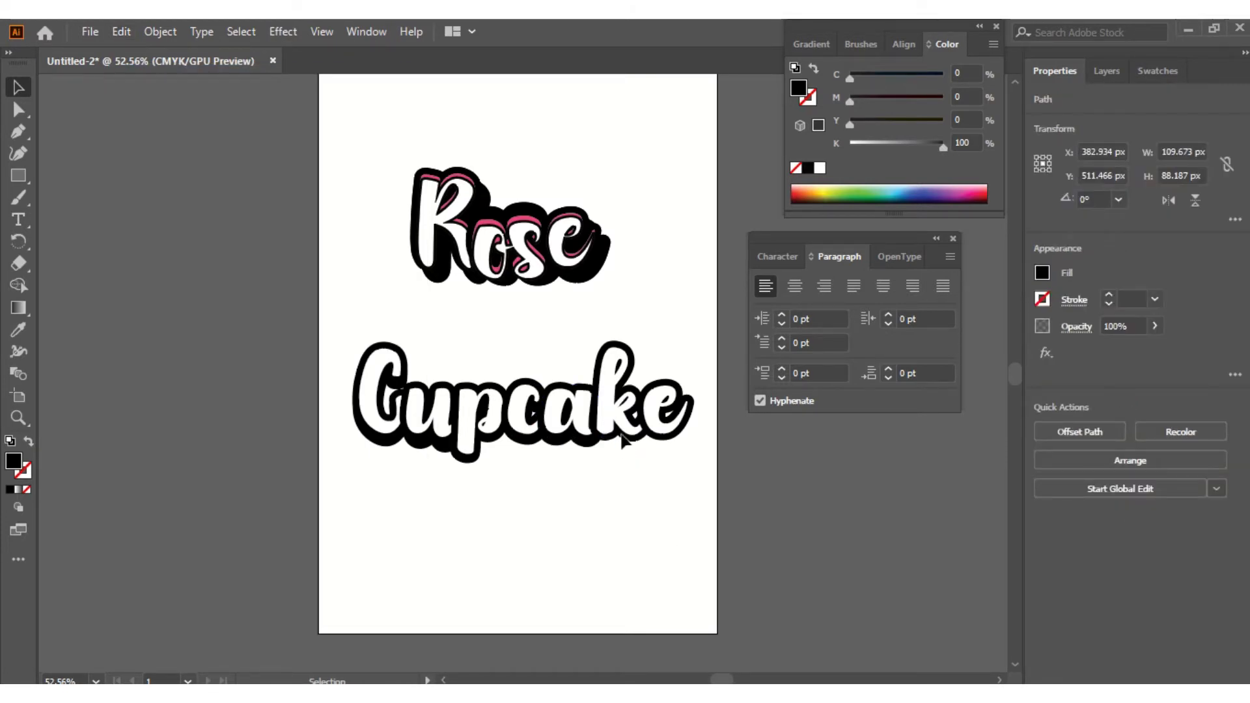
{"action": "left_click", "coordinate": [622, 436]}
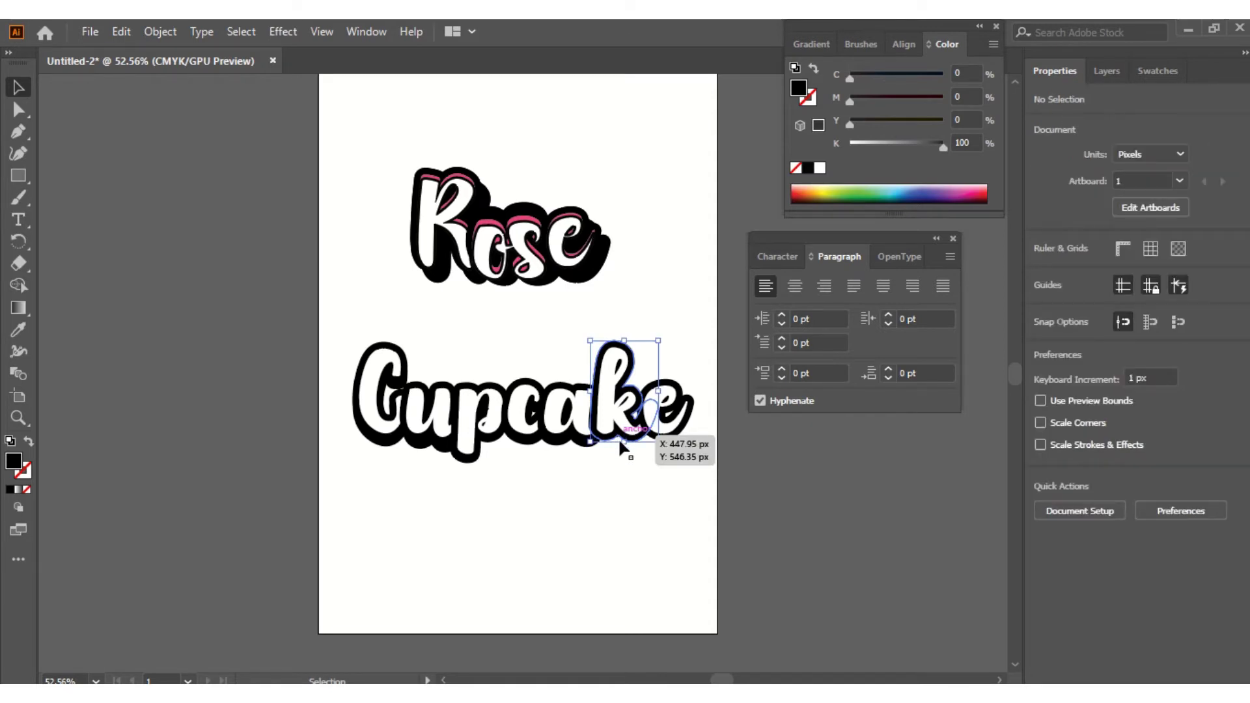
{"action": "left_click_drag", "start_coordinate": [619, 440], "coordinate": [623, 447]}
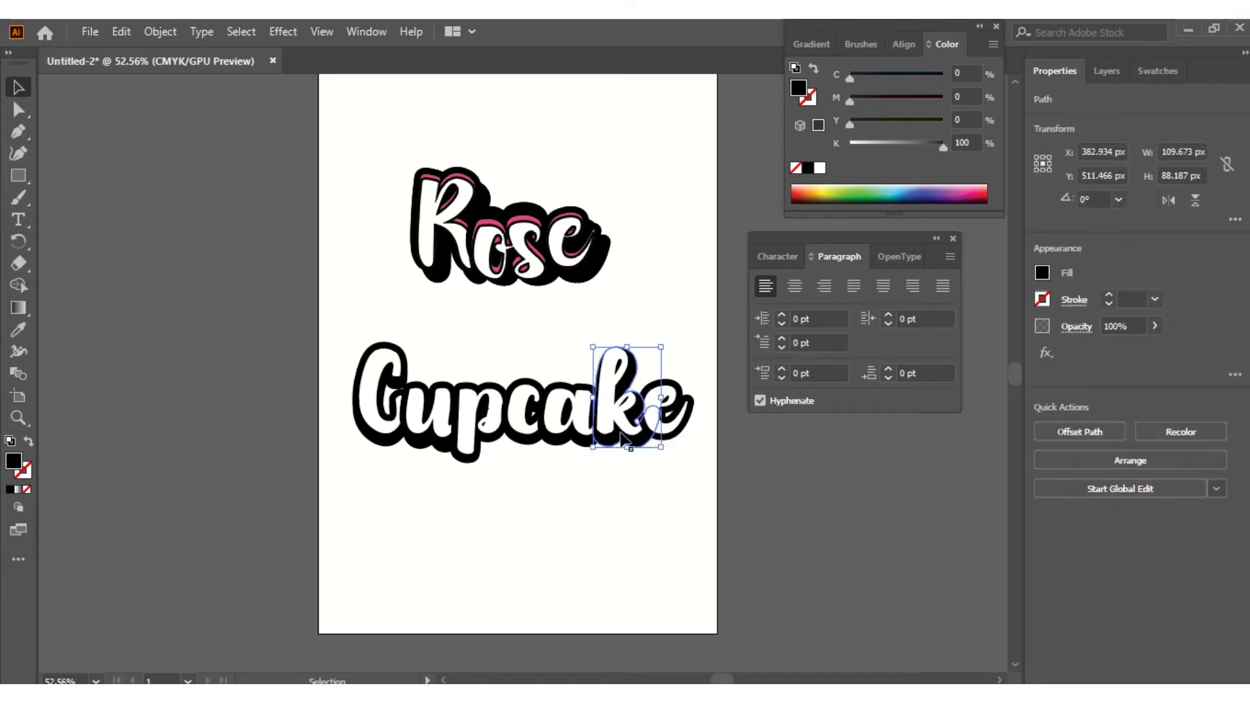
{"action": "left_click", "coordinate": [662, 463]}
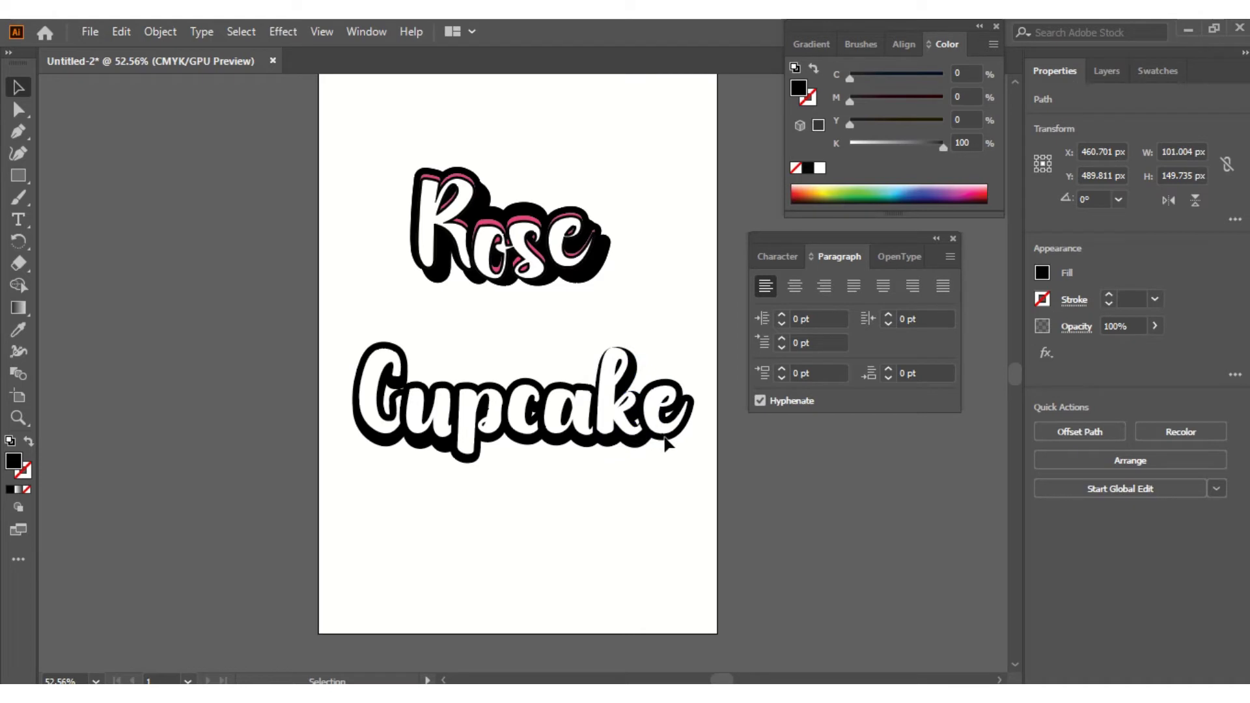
- Nudge the final e of Cupcake slightly left and deselect it
{"action": "left_click_drag", "start_coordinate": [668, 446], "coordinate": [673, 448]}
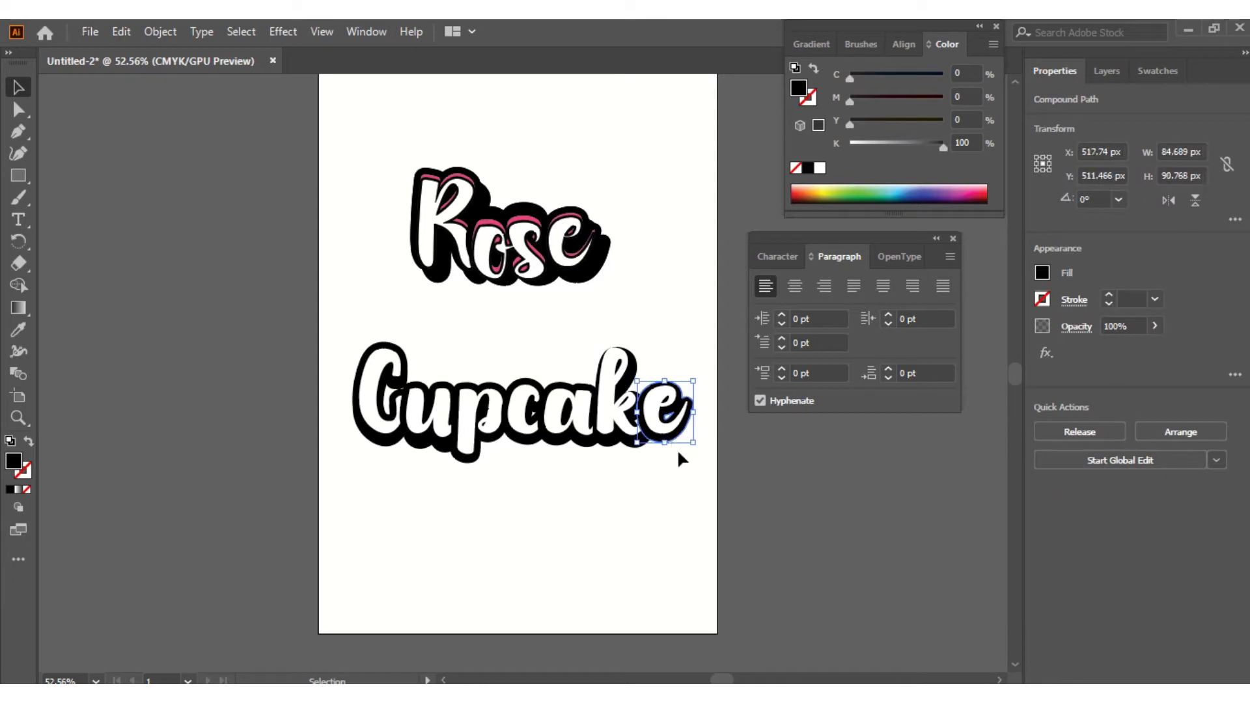
{"action": "left_click_drag", "start_coordinate": [673, 445], "coordinate": [673, 446]}
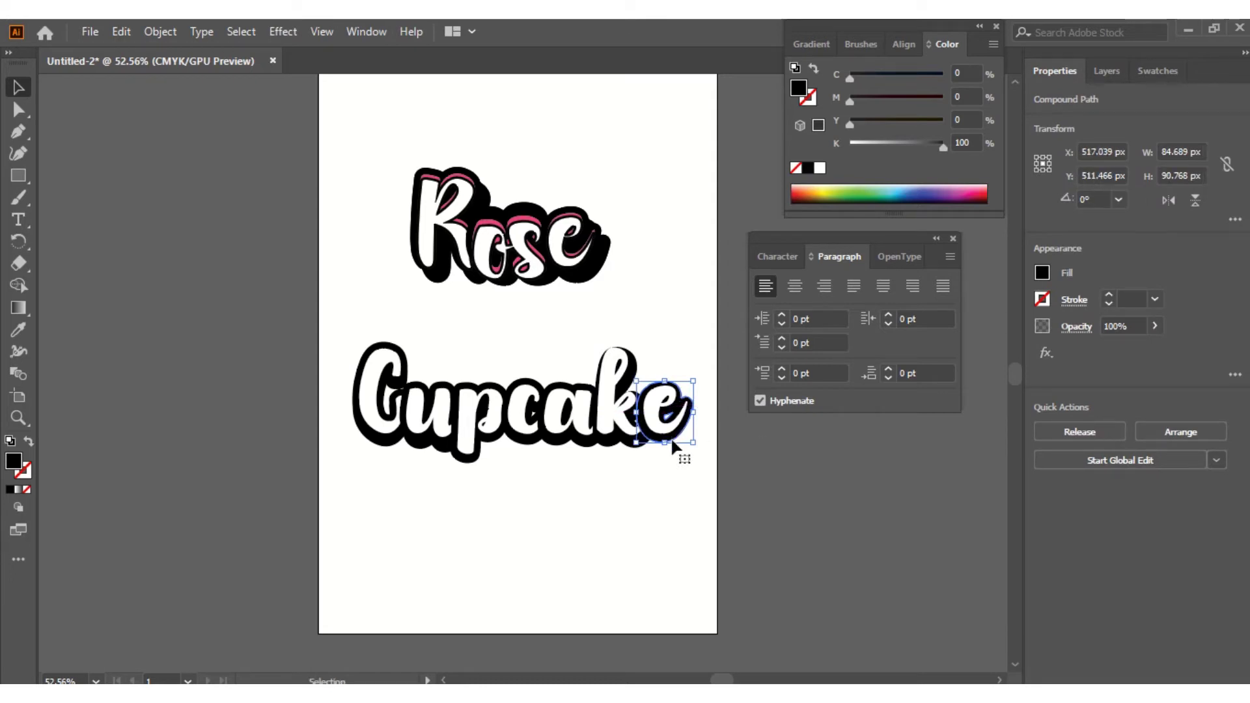
{"action": "left_click", "coordinate": [701, 494]}
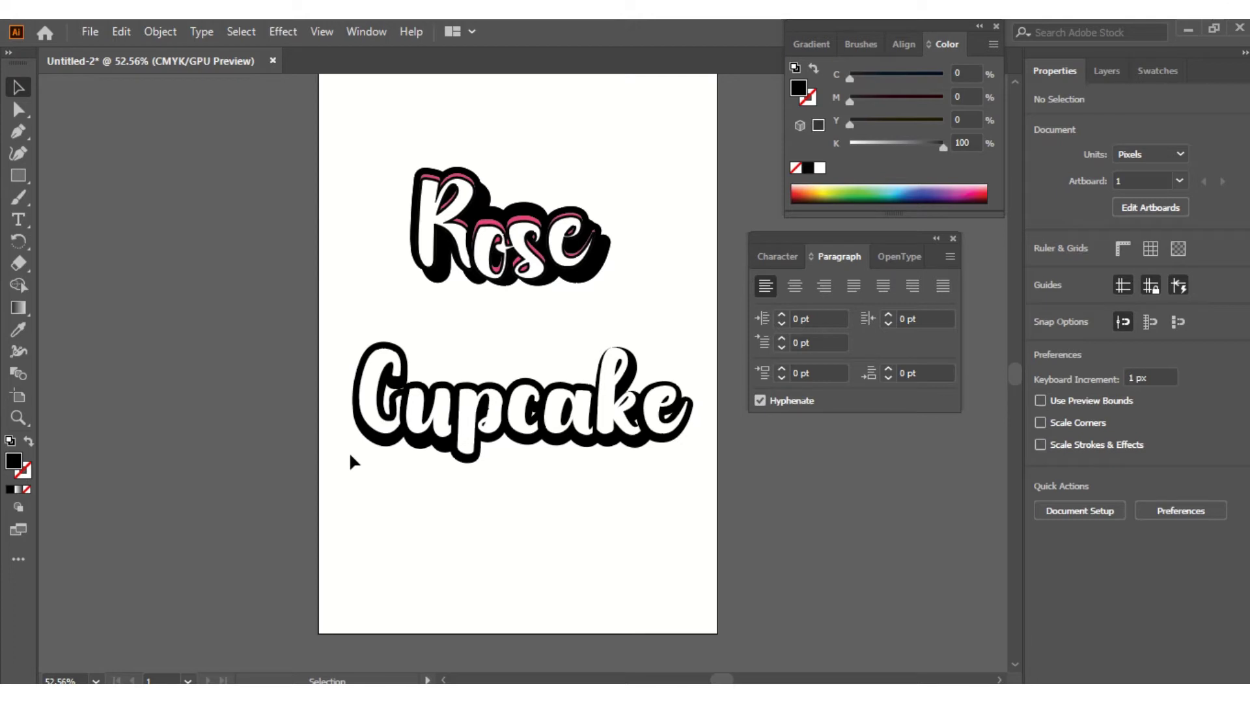
- Duplicate the C slightly lower and fill the copy with red #CC111E
{"action": "left_click", "coordinate": [377, 425]}
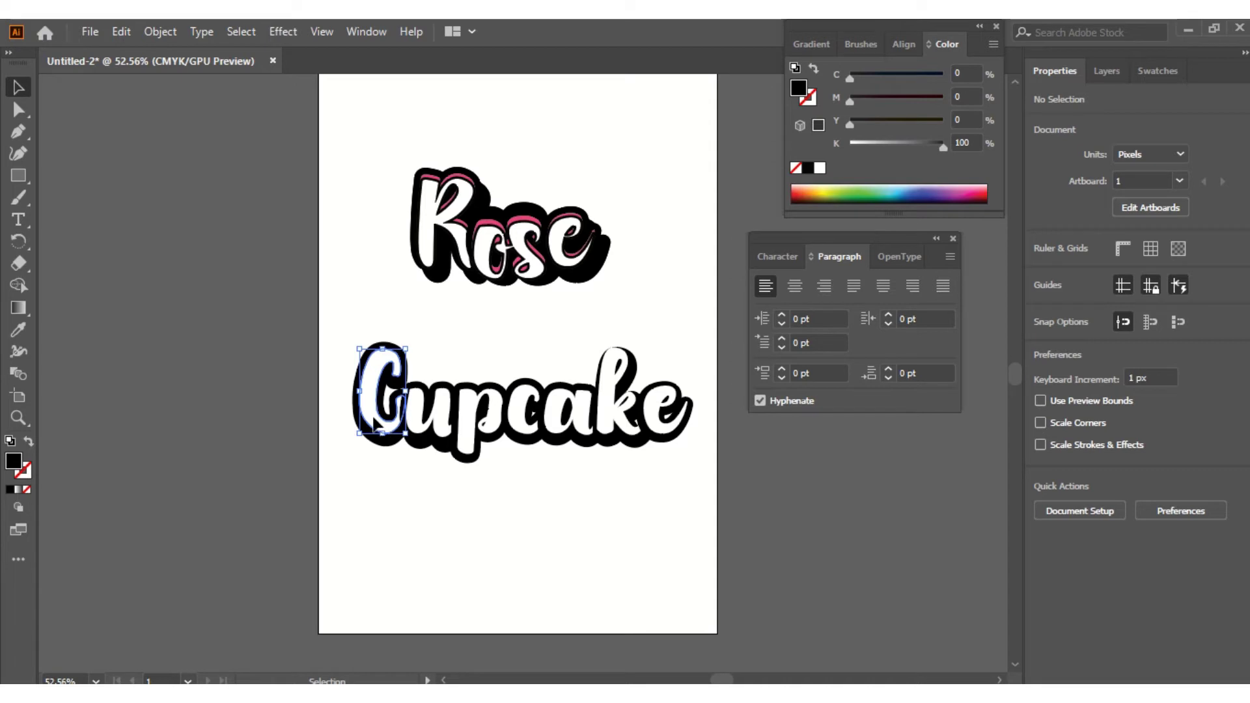
{"action": "left_click_drag", "start_coordinate": [373, 418], "coordinate": [373, 429]}
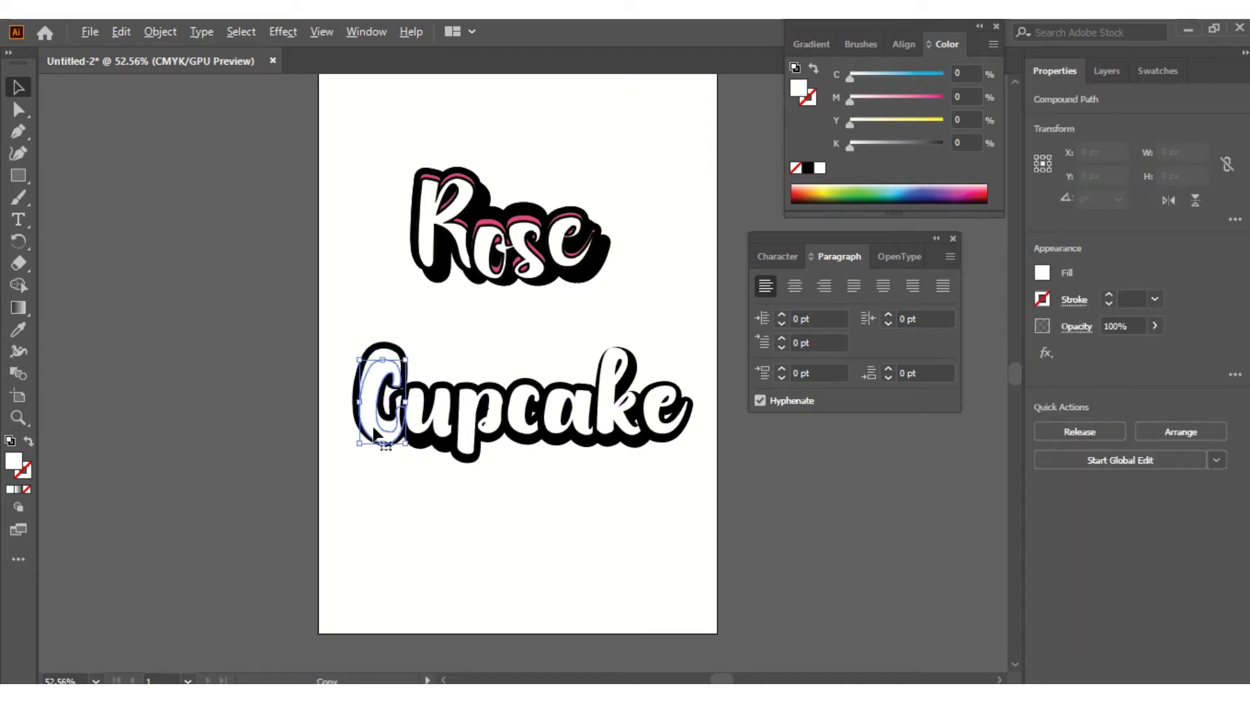
{"action": "double_click", "coordinate": [16, 467]}
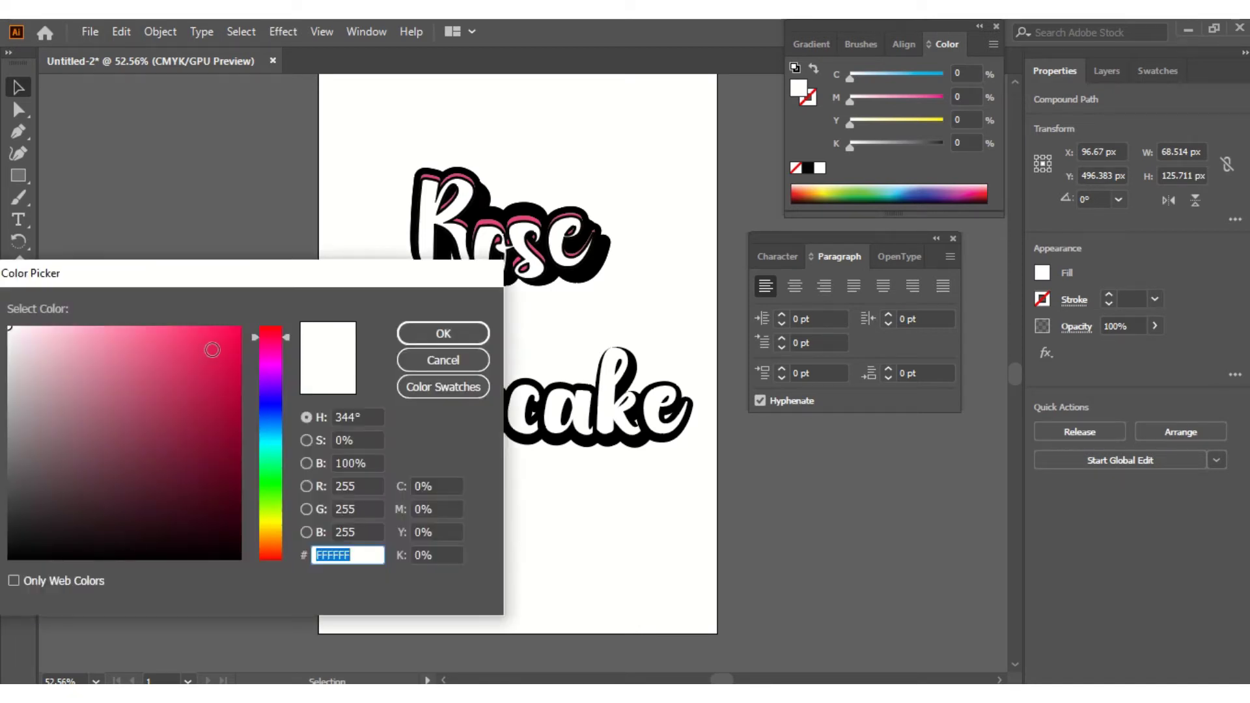
{"action": "left_click", "coordinate": [155, 382]}
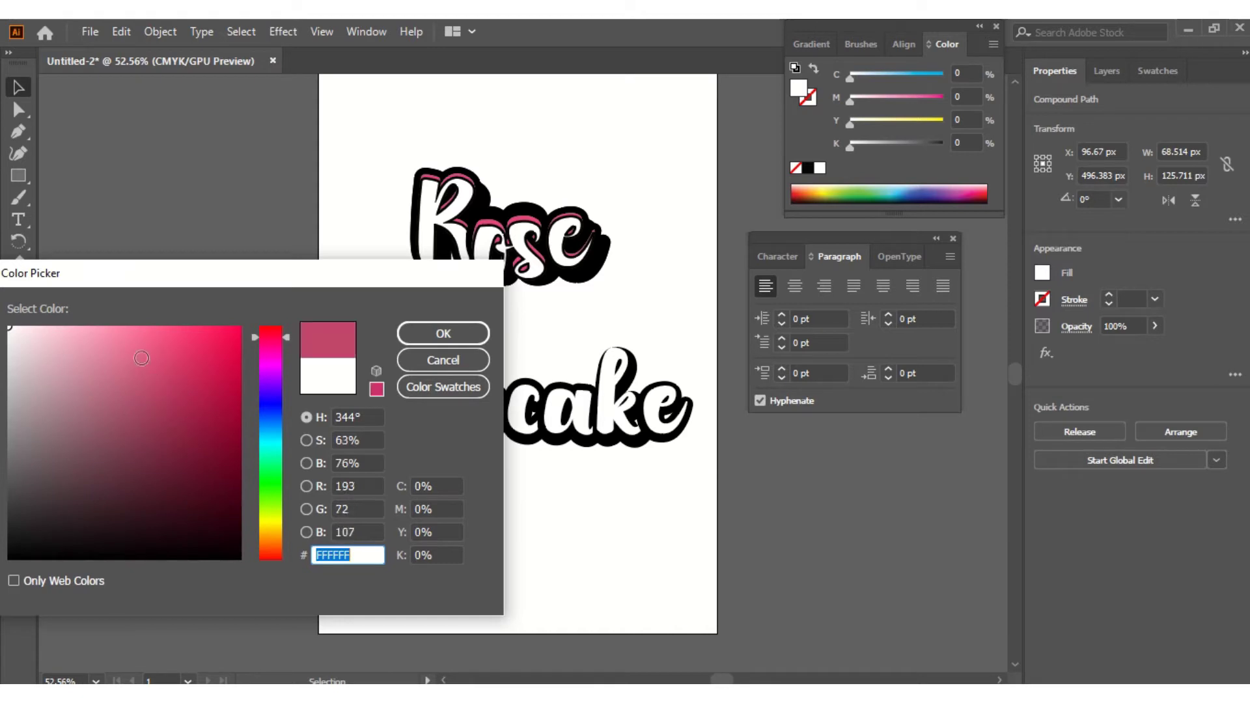
{"action": "left_click_drag", "start_coordinate": [141, 358], "coordinate": [115, 342]}
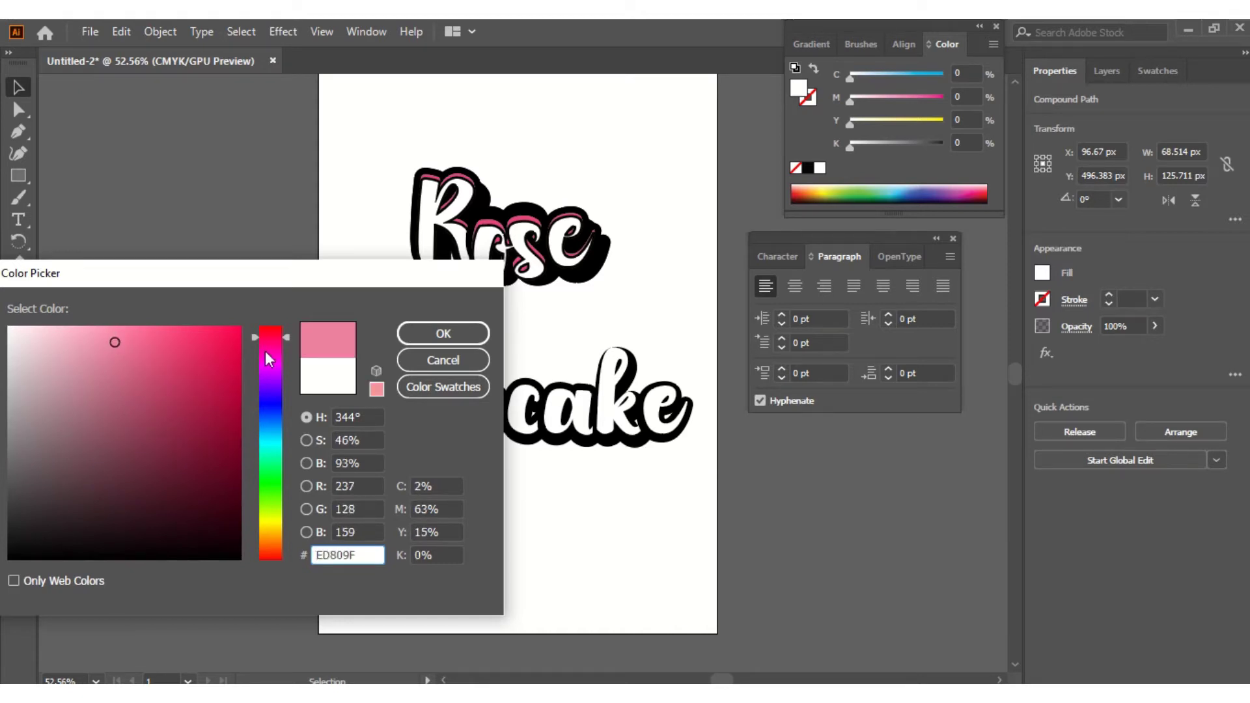
{"action": "left_click_drag", "start_coordinate": [268, 358], "coordinate": [273, 328]}
{"action": "left_click_drag", "start_coordinate": [214, 360], "coordinate": [224, 372]}
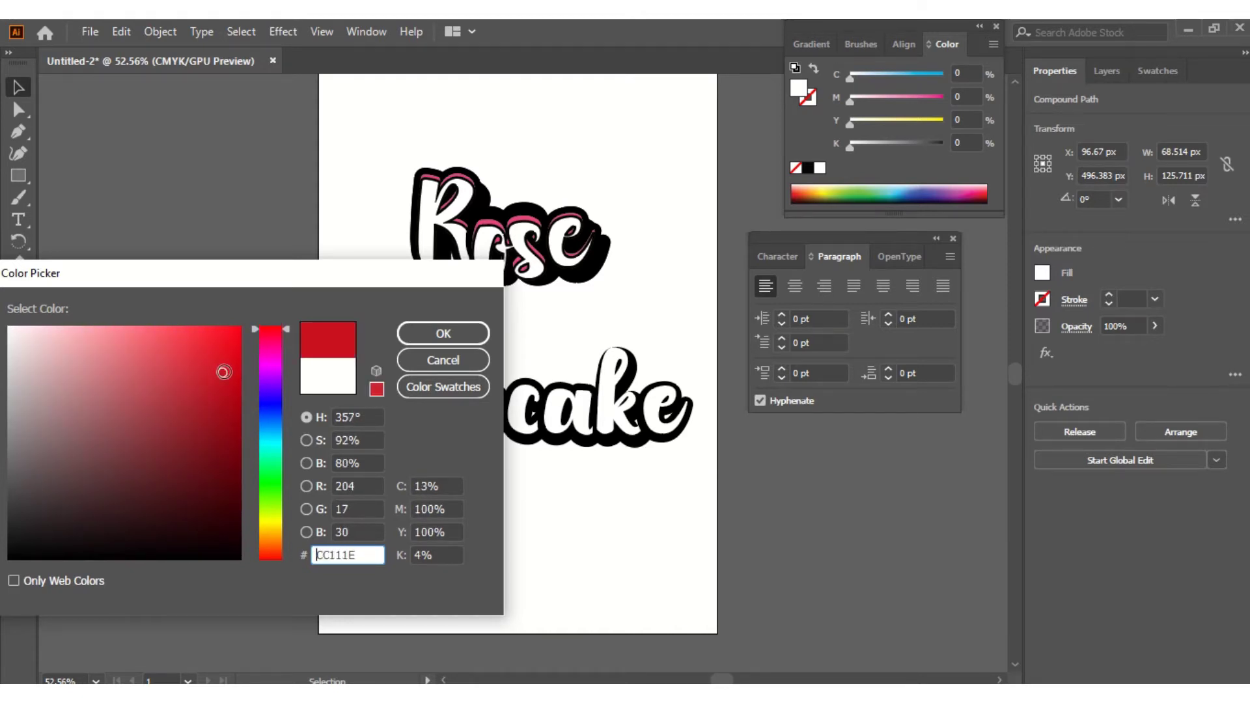
{"action": "left_click", "coordinate": [429, 338]}
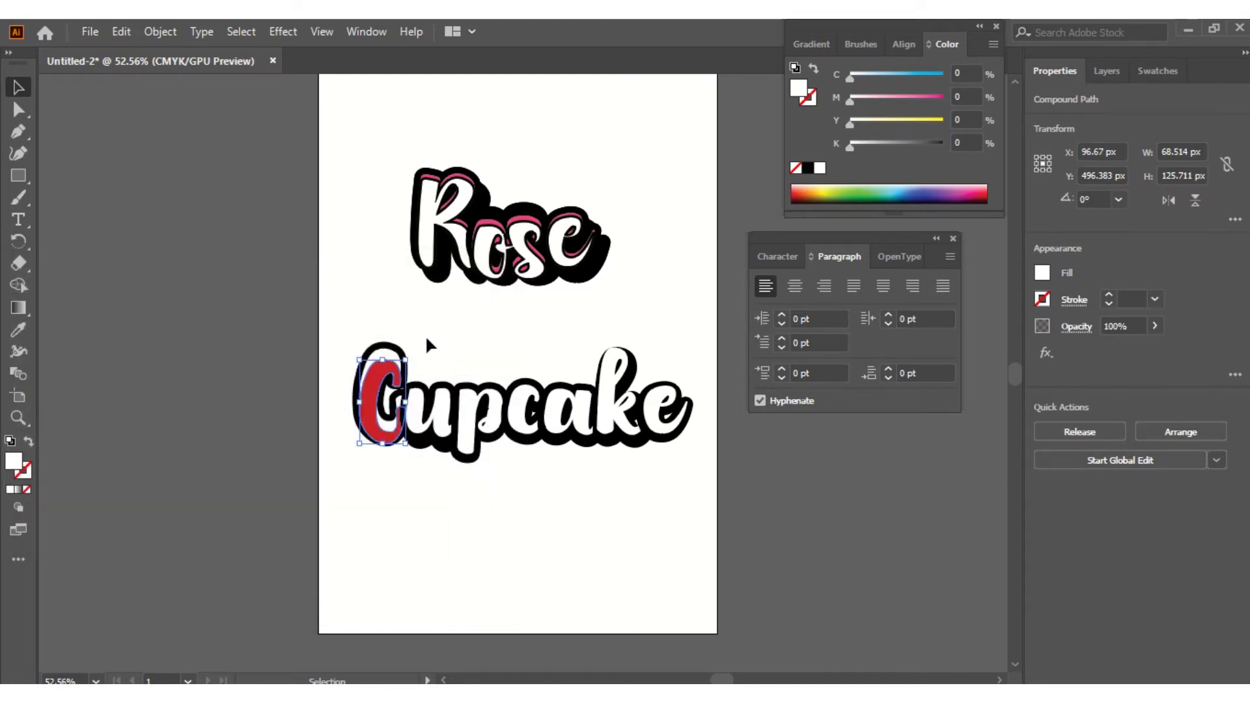
- Bring the white C in front of the red copy with Arrange > Bring to Front
{"action": "left_click", "coordinate": [326, 306]}
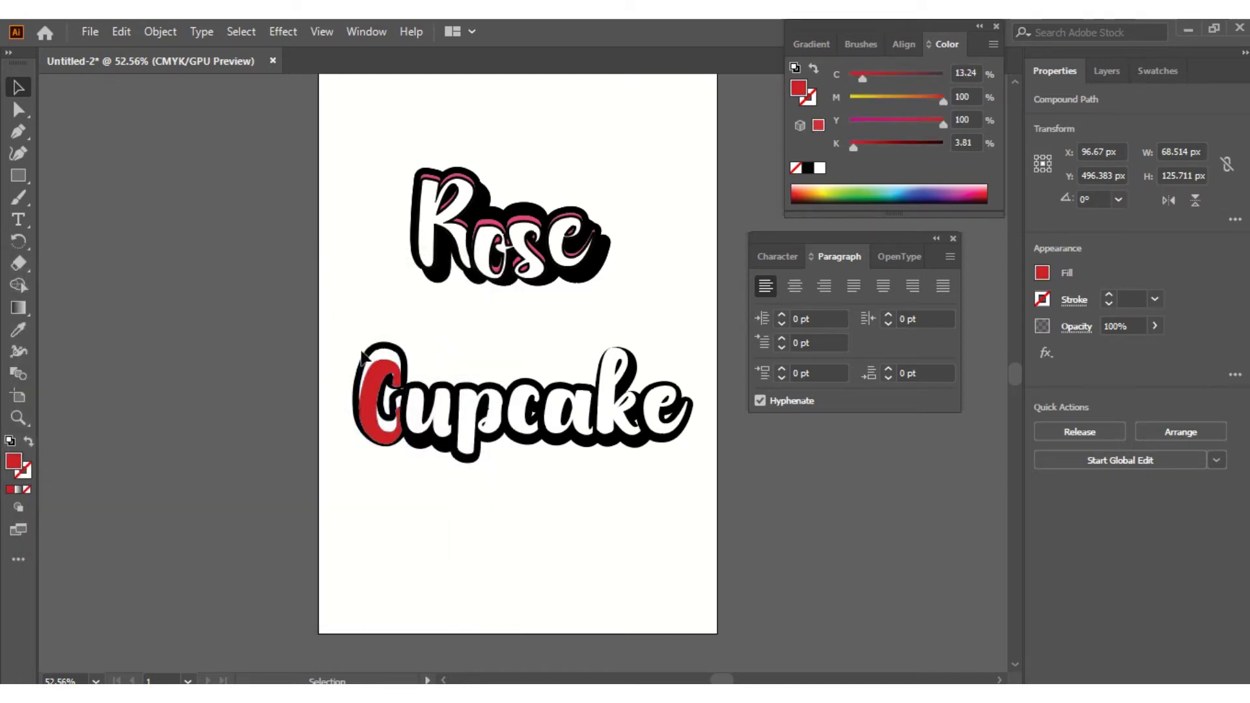
{"action": "key", "text": "ctrl+shift+a"}
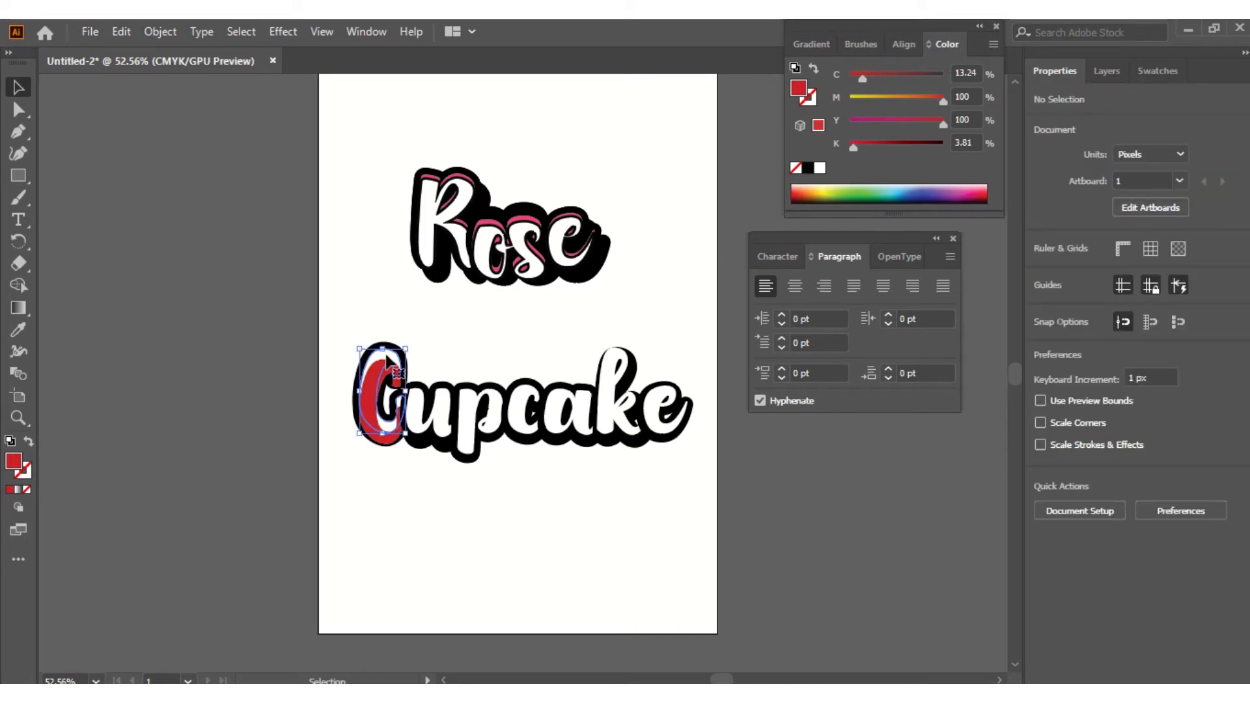
{"action": "right_click", "coordinate": [386, 357]}
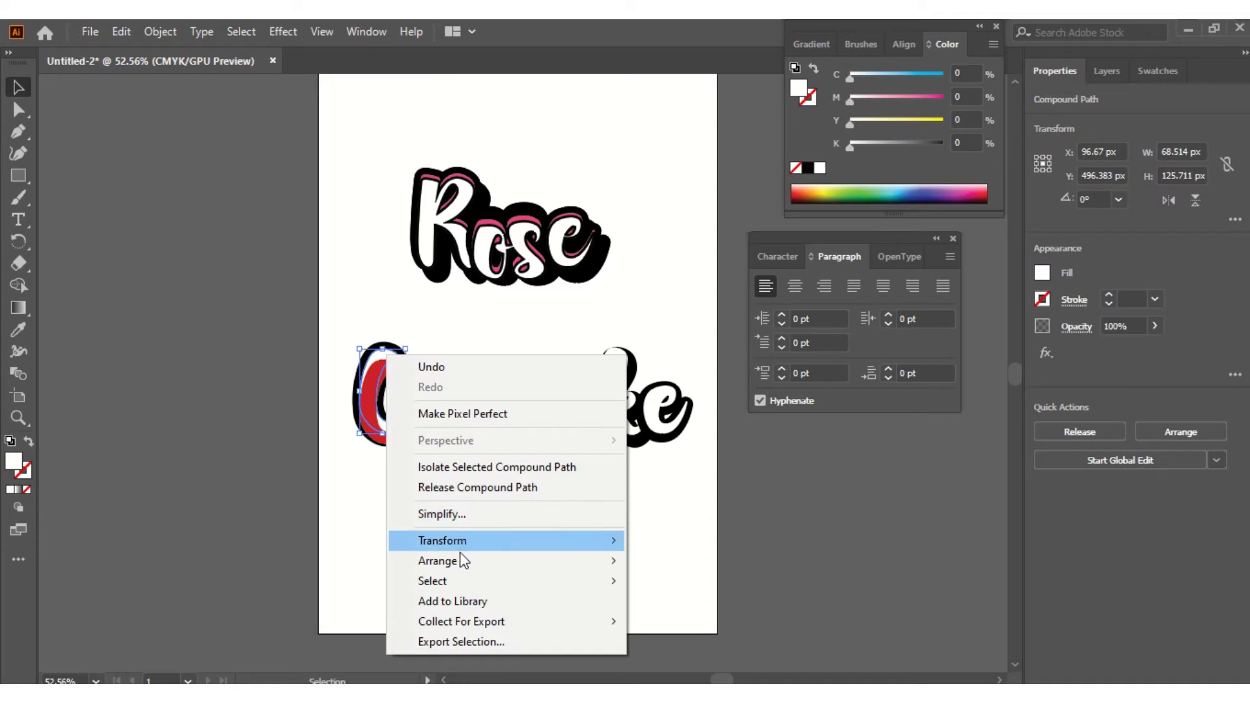
{"action": "mouse_move", "coordinate": [527, 561]}
{"action": "left_click", "coordinate": [651, 561]}
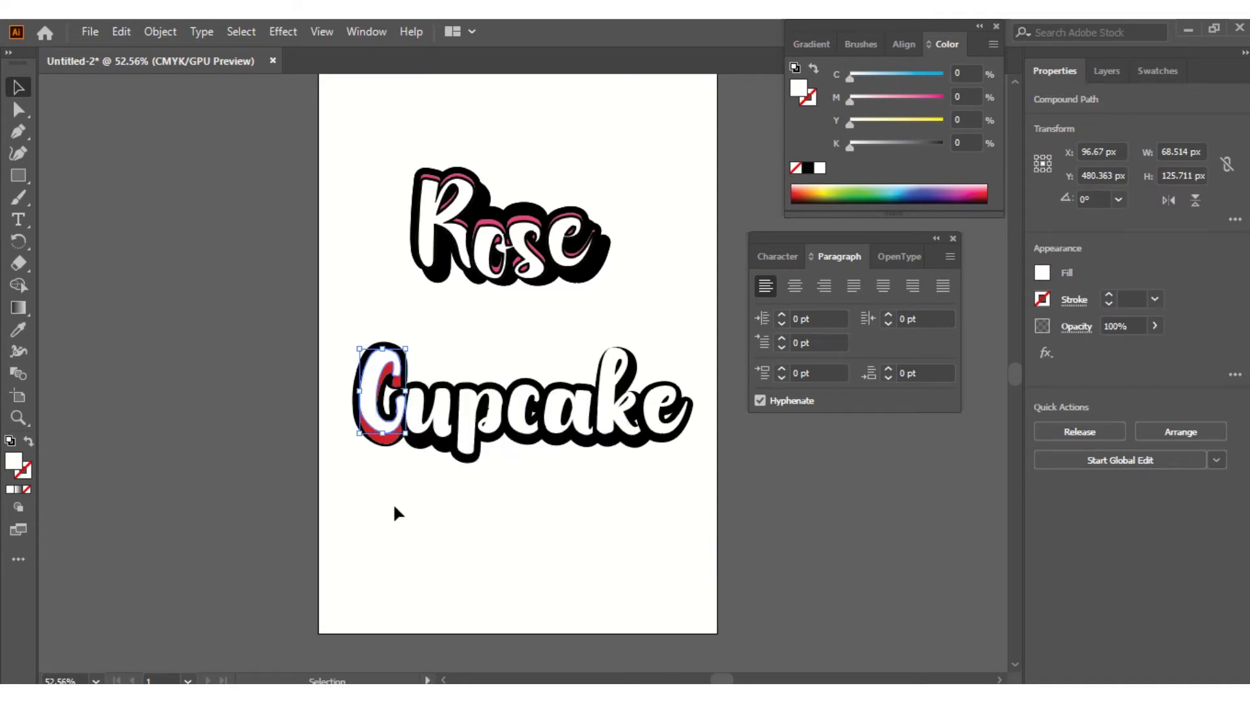
{"action": "left_click", "coordinate": [394, 489]}
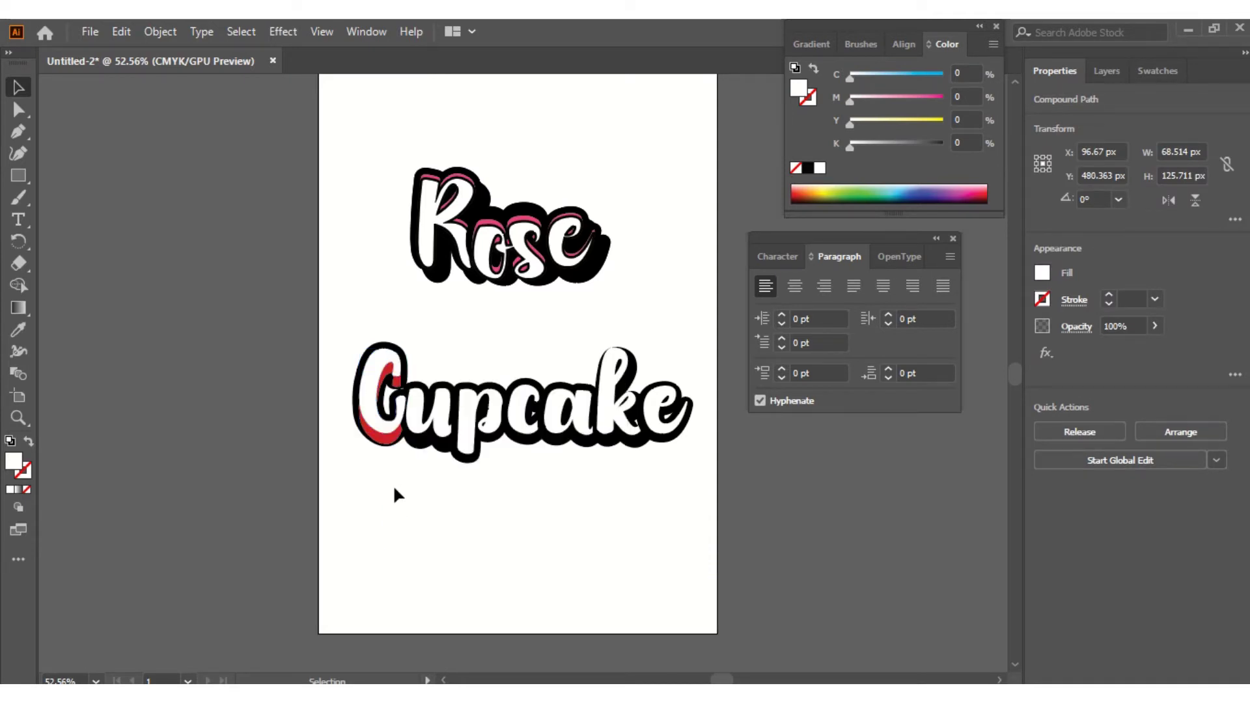
- Reposition the red C copy so it sits offset behind the white C
{"action": "left_click", "coordinate": [380, 440]}
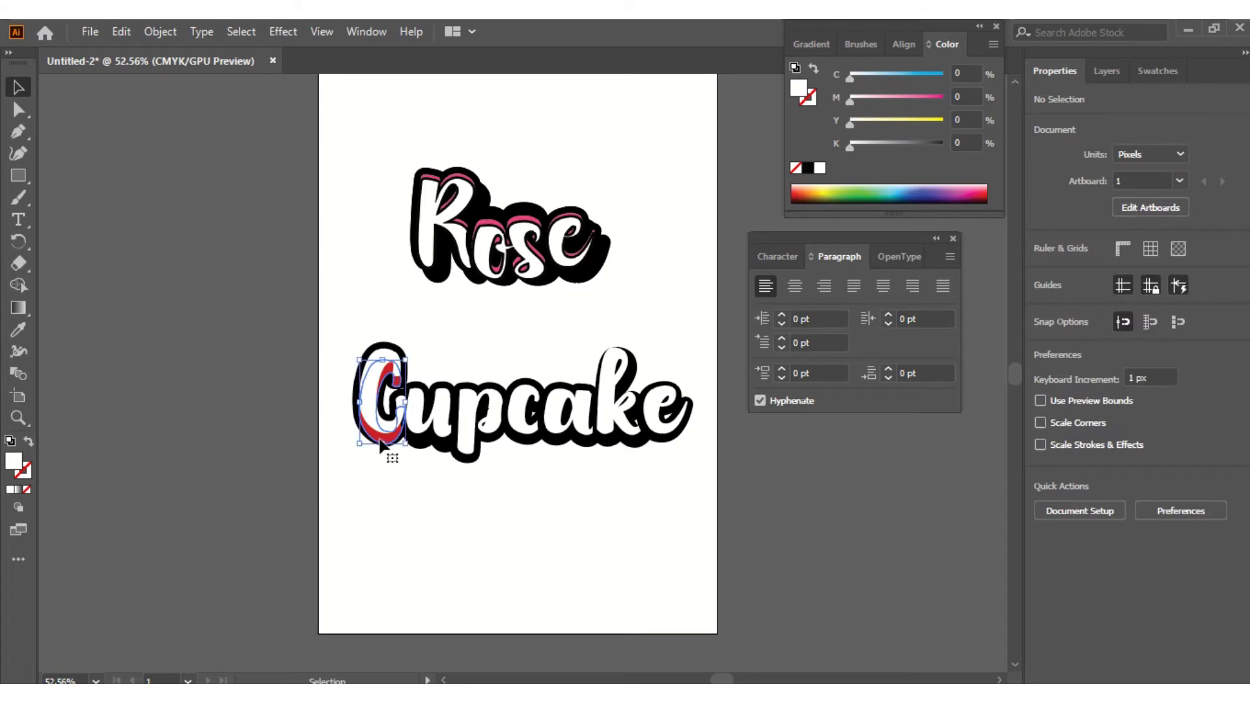
{"action": "left_click_drag", "start_coordinate": [382, 444], "coordinate": [382, 435]}
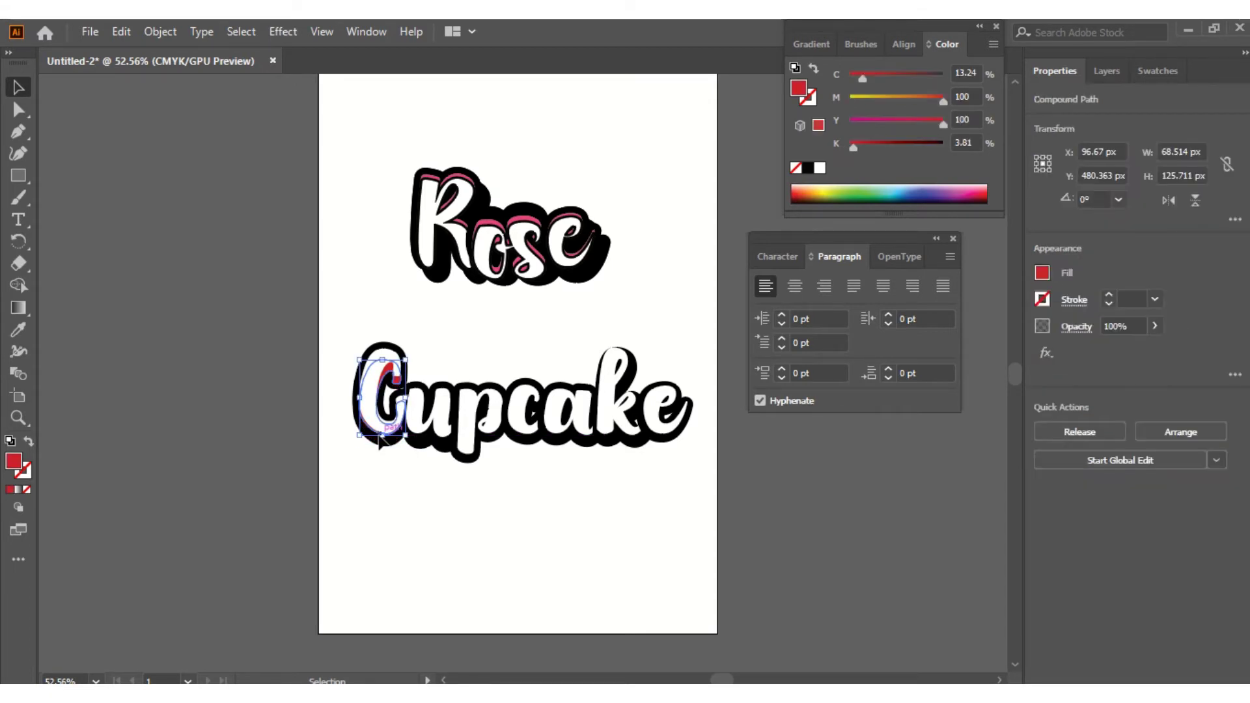
{"action": "key", "text": "ctrl+z"}
{"action": "left_click", "coordinate": [383, 492]}
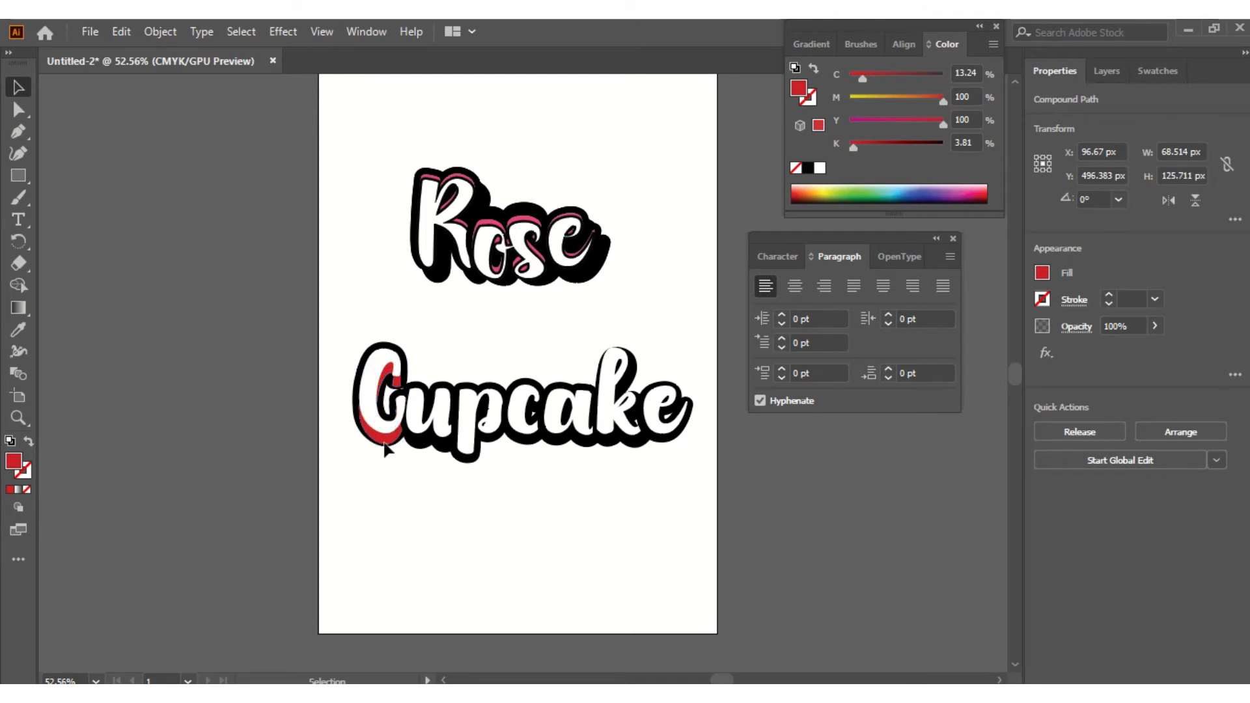
{"action": "mouse_move", "coordinate": [384, 443]}
{"action": "left_mouse_down"}
{"action": "mouse_move", "coordinate": [393, 455]}
{"action": "mouse_move", "coordinate": [375, 440]}
{"action": "left_mouse_up"}
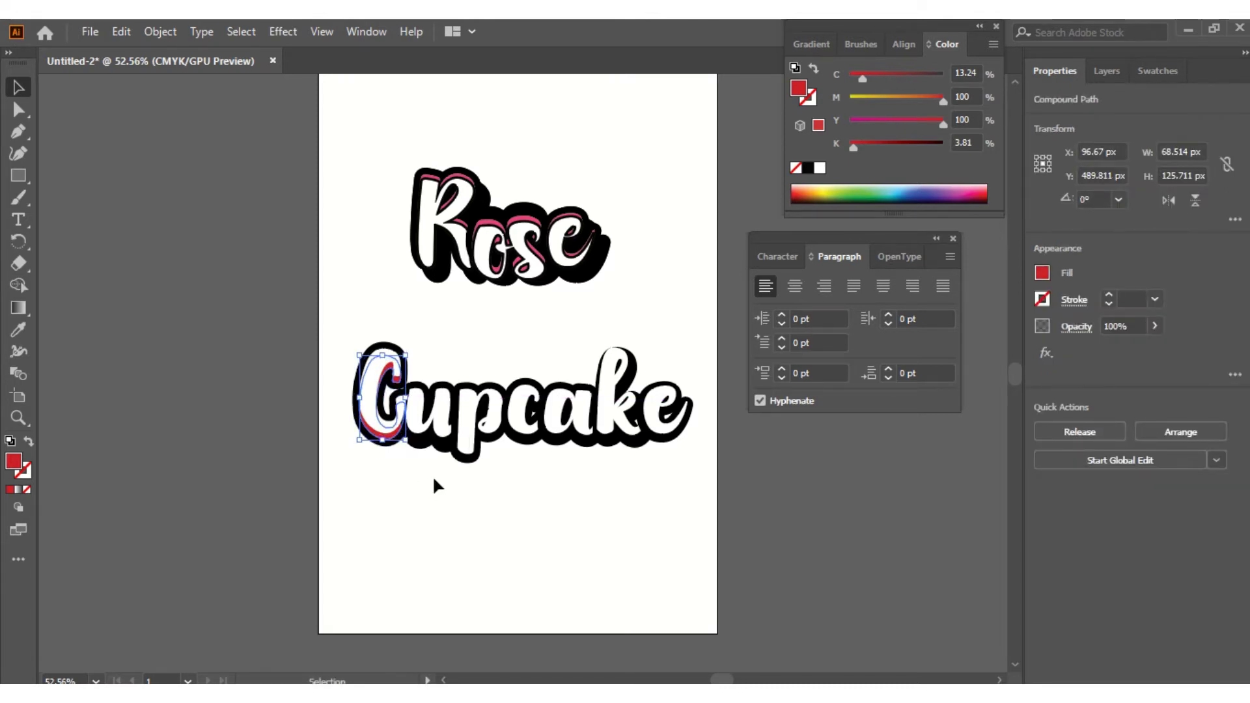
{"action": "left_click", "coordinate": [434, 482]}
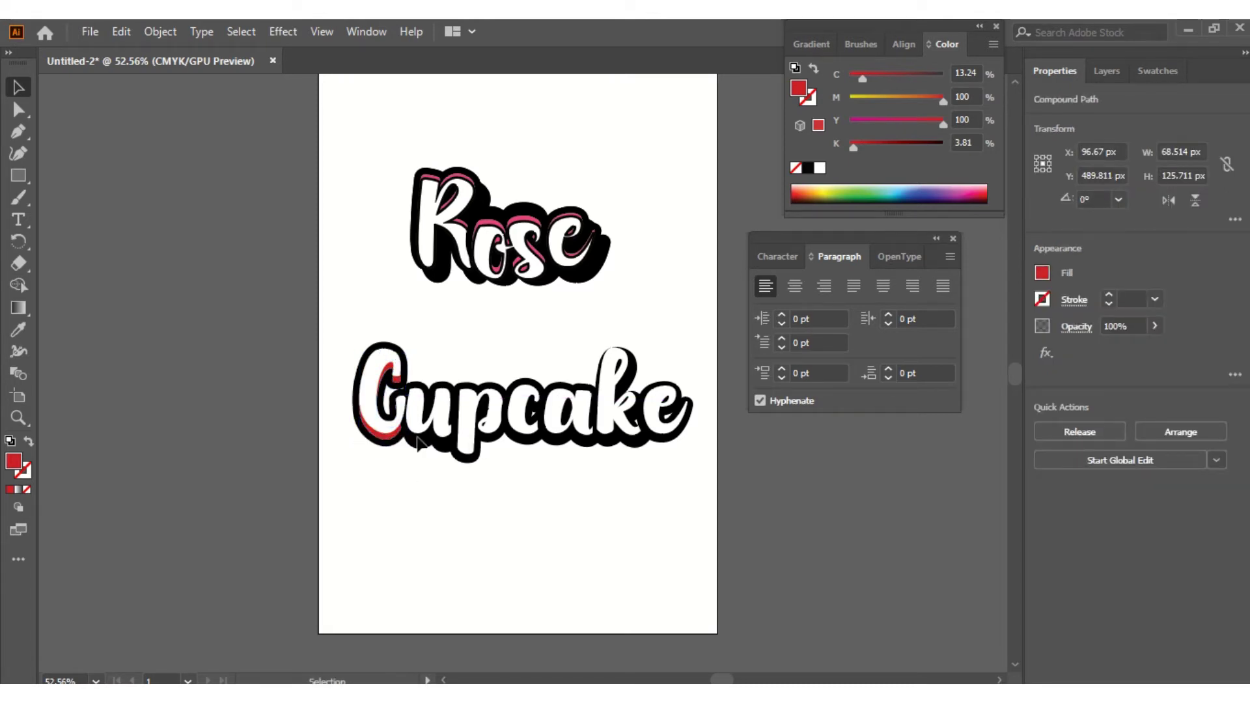
- Duplicate the u of Cupcake and drop the copy slightly lower, undoing a stray move first
{"action": "left_click", "coordinate": [422, 434]}
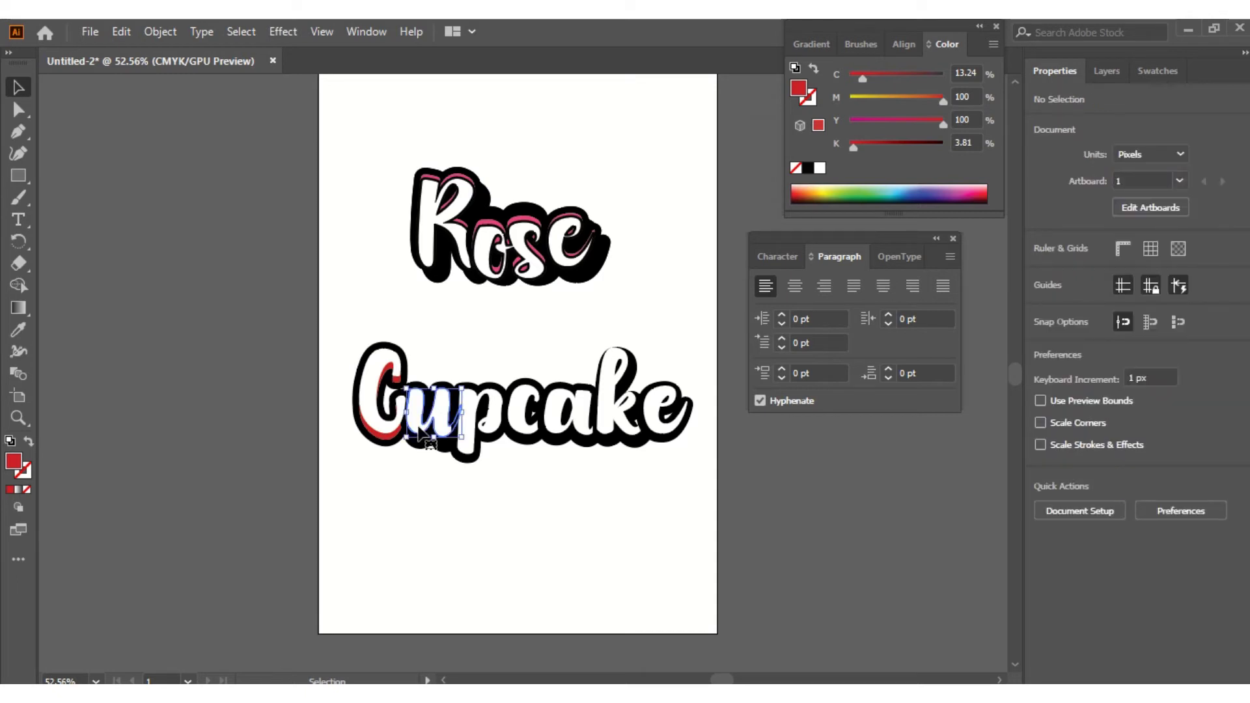
{"action": "left_click_drag", "start_coordinate": [421, 435], "coordinate": [418, 436]}
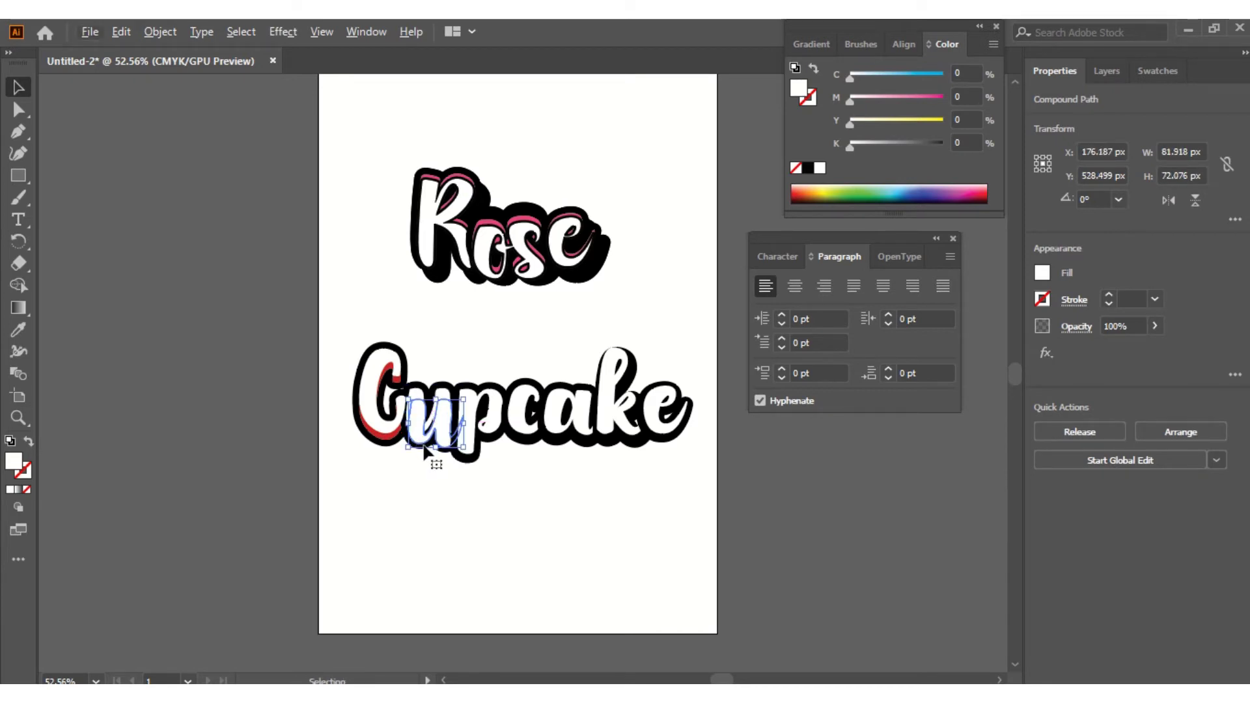
{"action": "key", "text": "ctrl+z"}
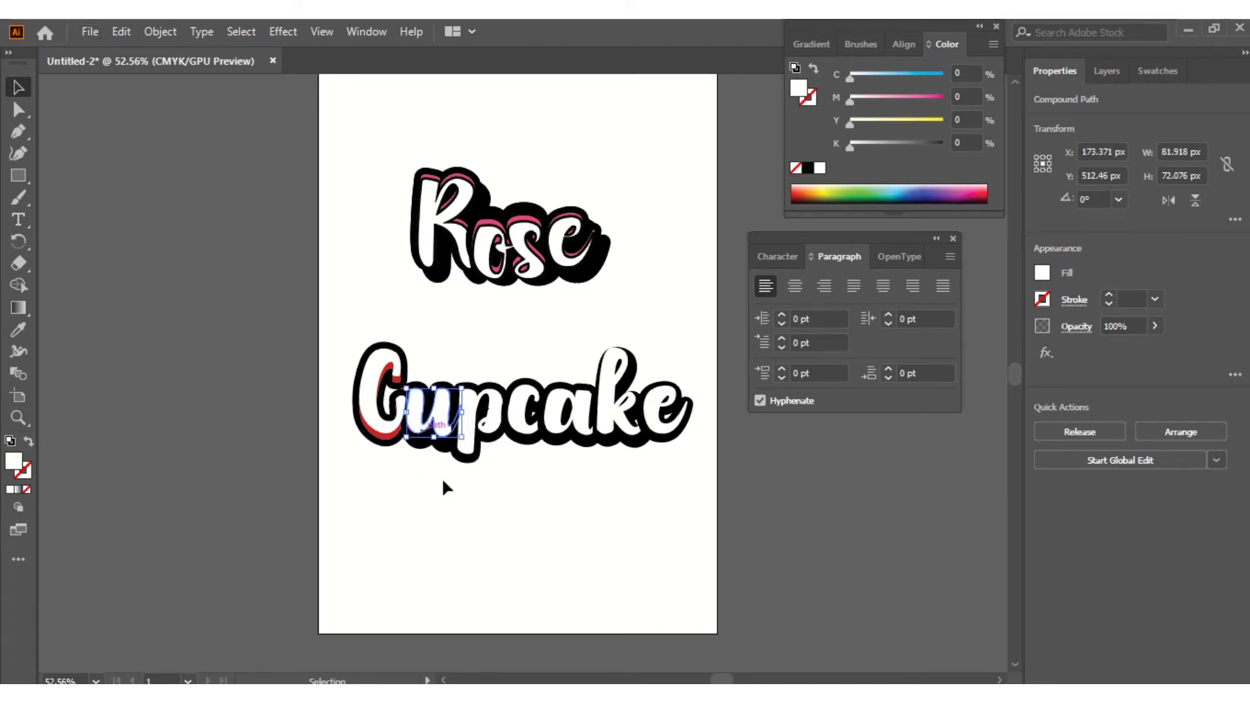
{"action": "left_click", "coordinate": [461, 531]}
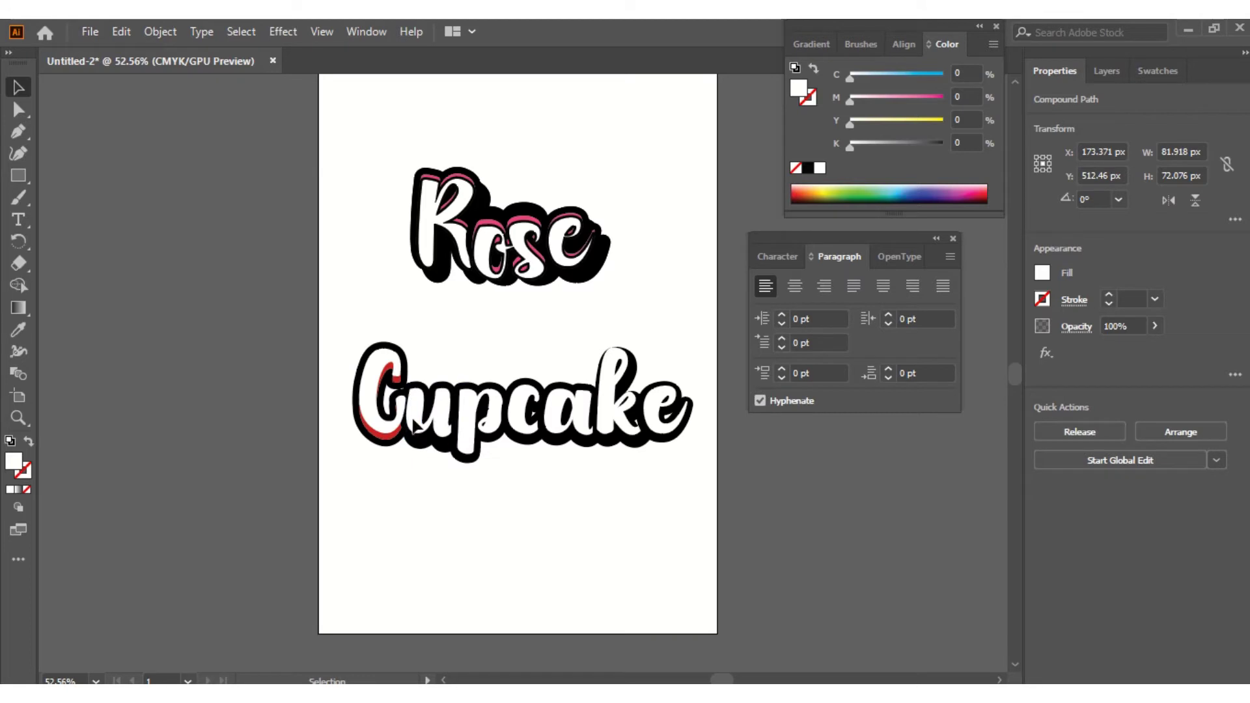
{"action": "key", "text": "ctrl+shift+a"}
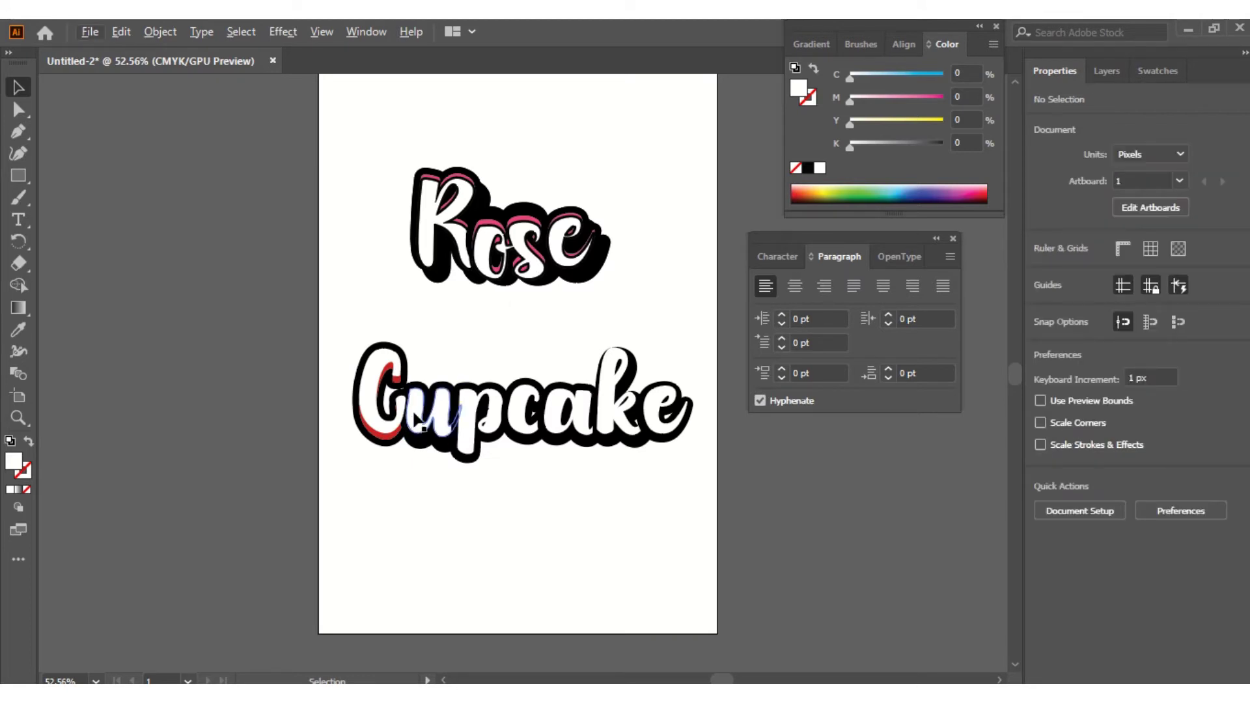
{"action": "left_click", "coordinate": [417, 420]}
{"action": "left_click_drag", "start_coordinate": [420, 420], "coordinate": [409, 417]}
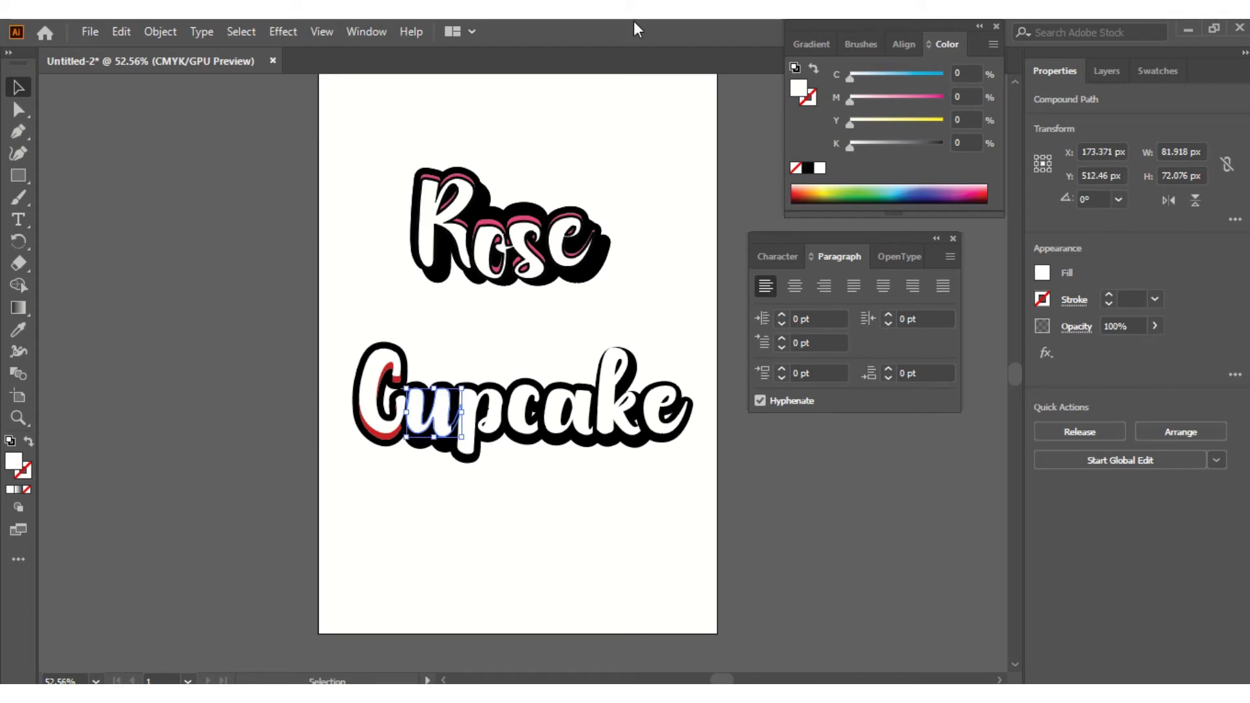
{"action": "mouse_move", "coordinate": [612, 27]}
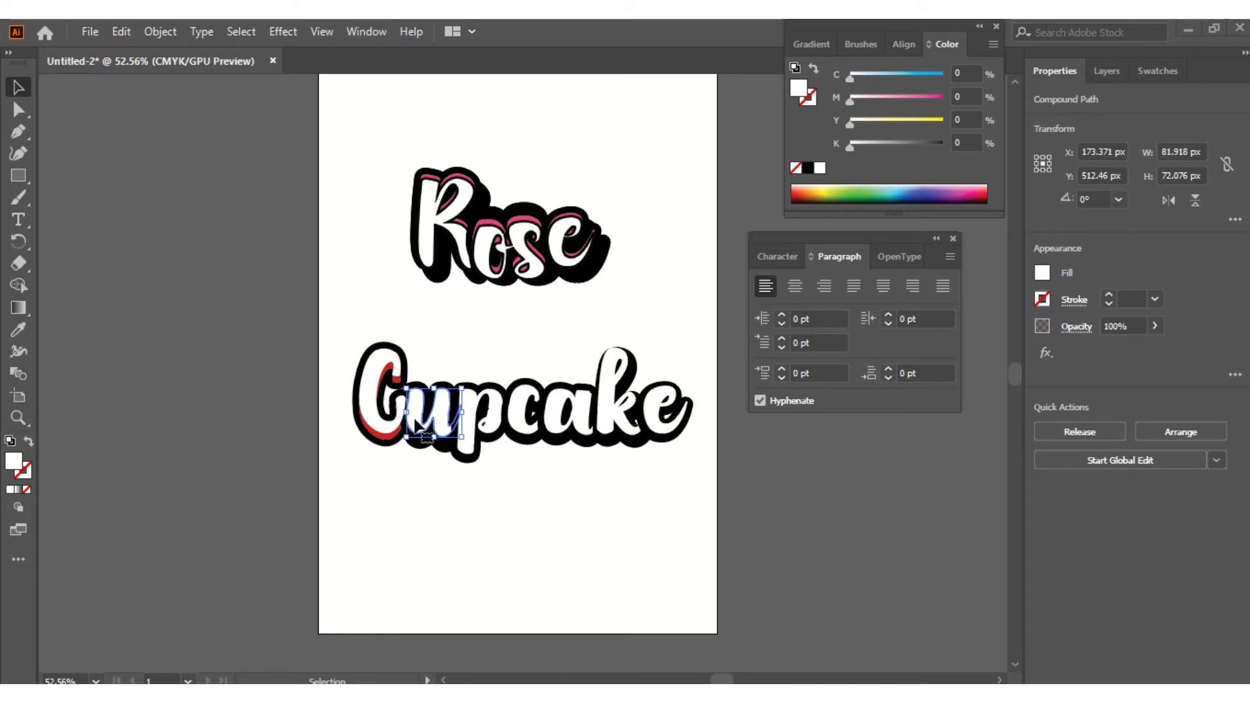
{"action": "mouse_move", "coordinate": [416, 414]}
{"action": "left_mouse_down"}
{"action": "mouse_move", "coordinate": [422, 450]}
{"action": "mouse_move", "coordinate": [415, 420]}
{"action": "left_mouse_up"}
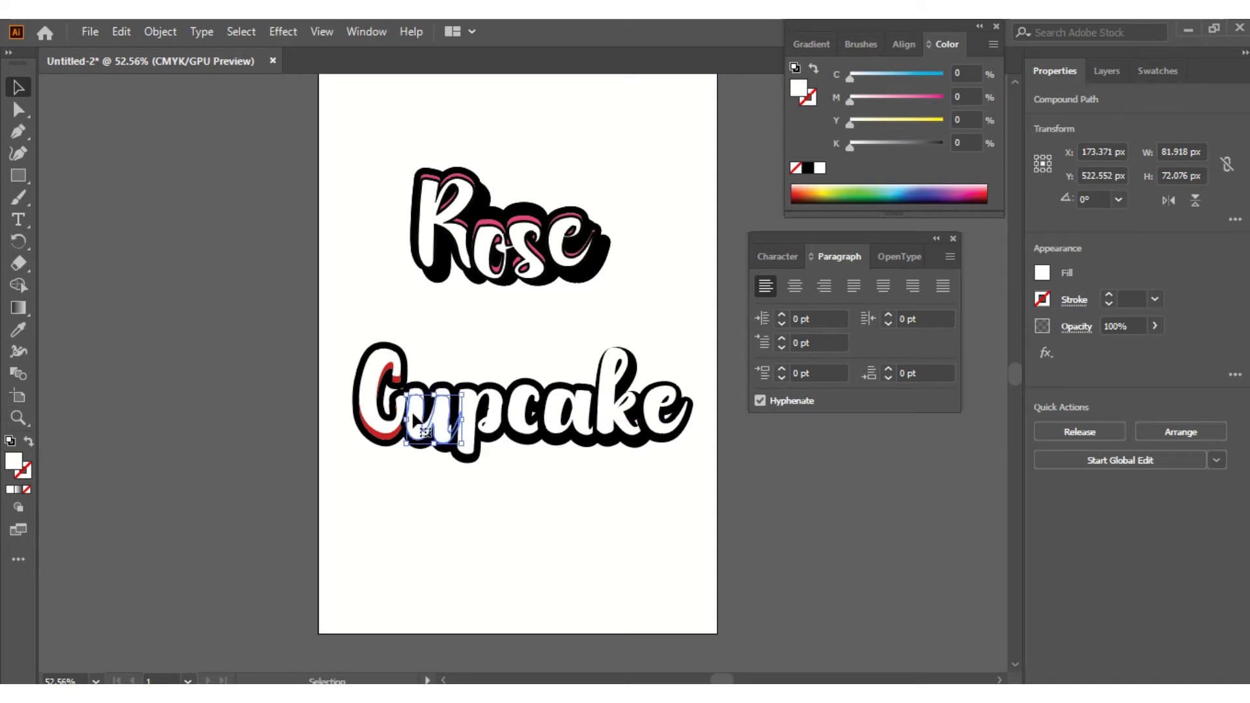
- Fill the u copy with the C's red and send it behind the white u
{"action": "left_click", "coordinate": [19, 332]}
{"action": "left_click", "coordinate": [380, 434]}
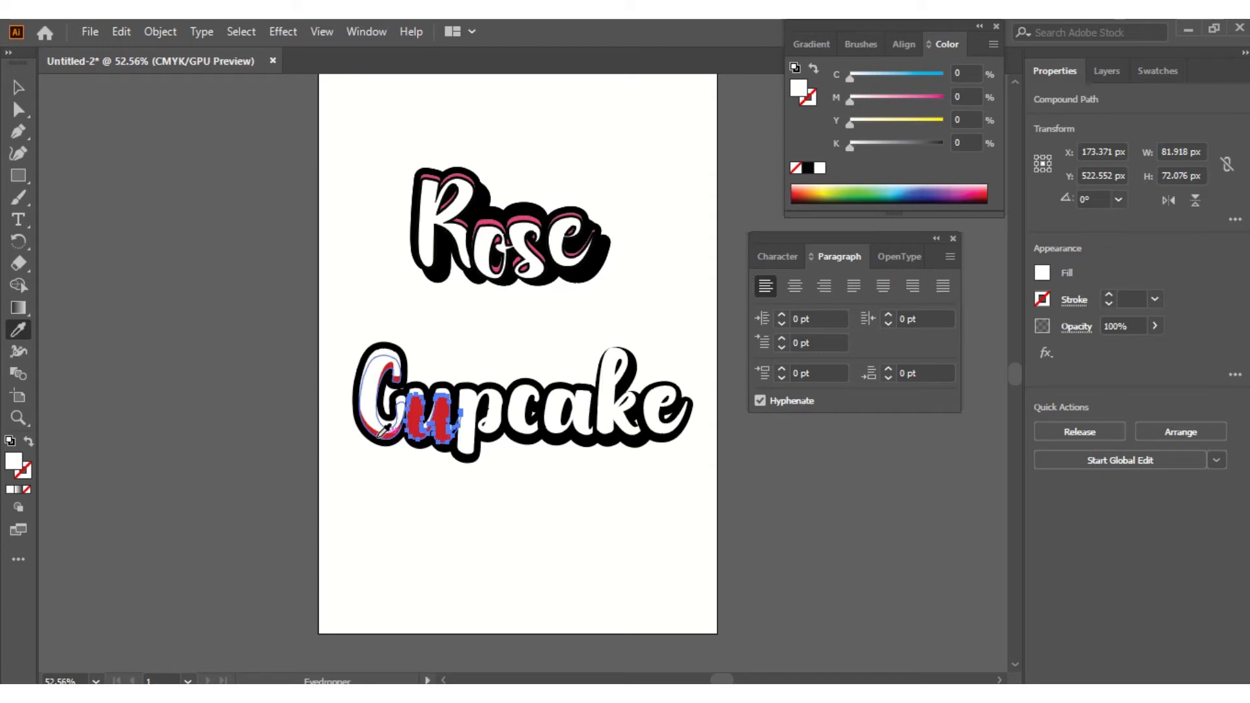
{"action": "left_click", "coordinate": [18, 88]}
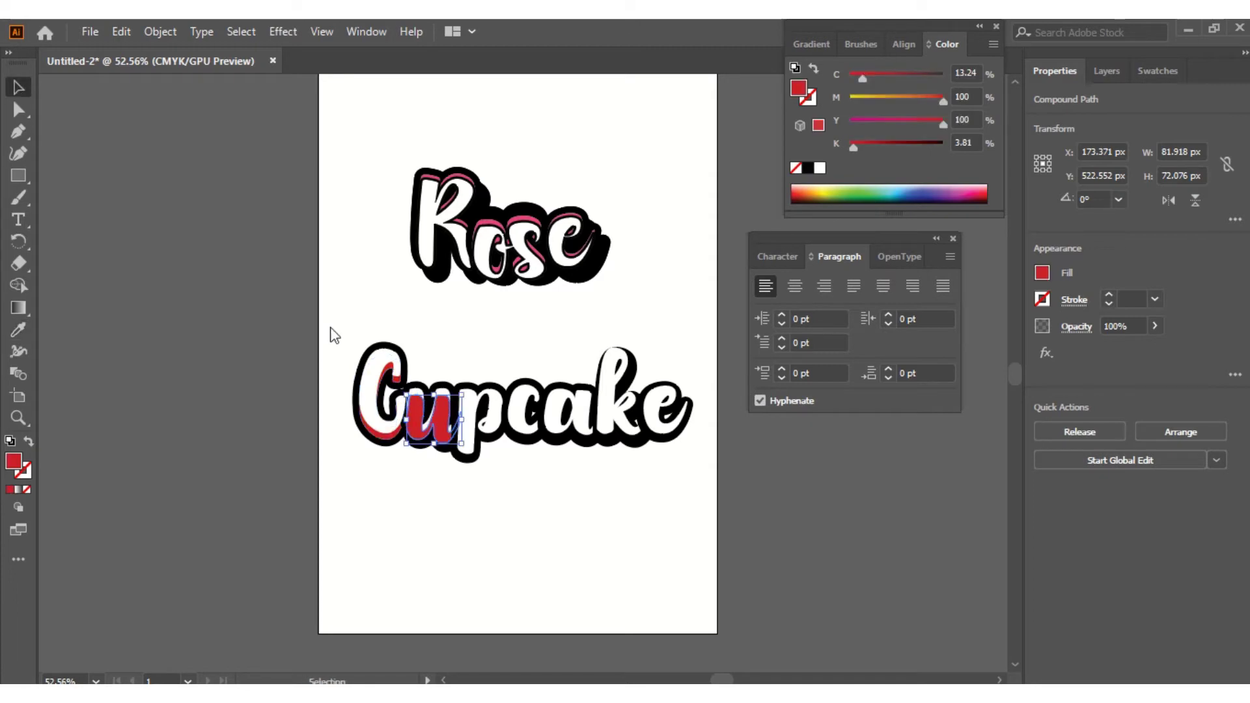
{"action": "key", "text": "ctrl+["}
{"action": "left_click", "coordinate": [510, 331]}
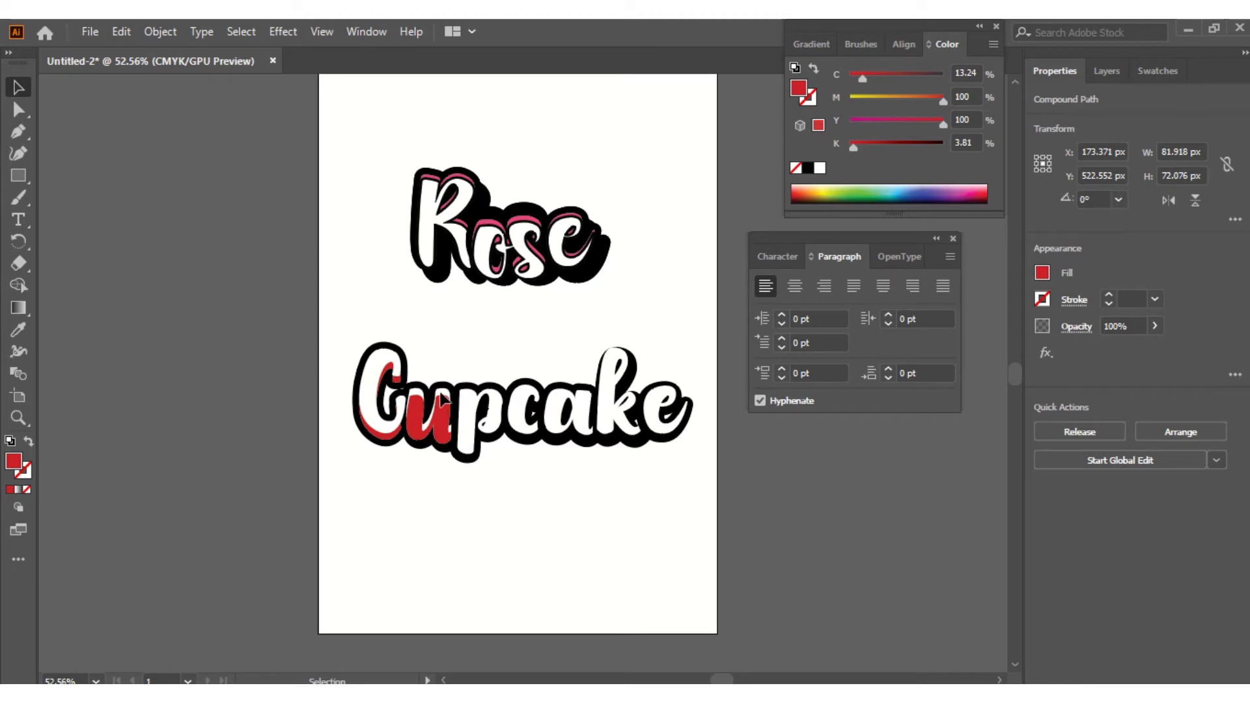
- Bring the white u to the front, over its red copy
{"action": "left_click", "coordinate": [443, 394]}
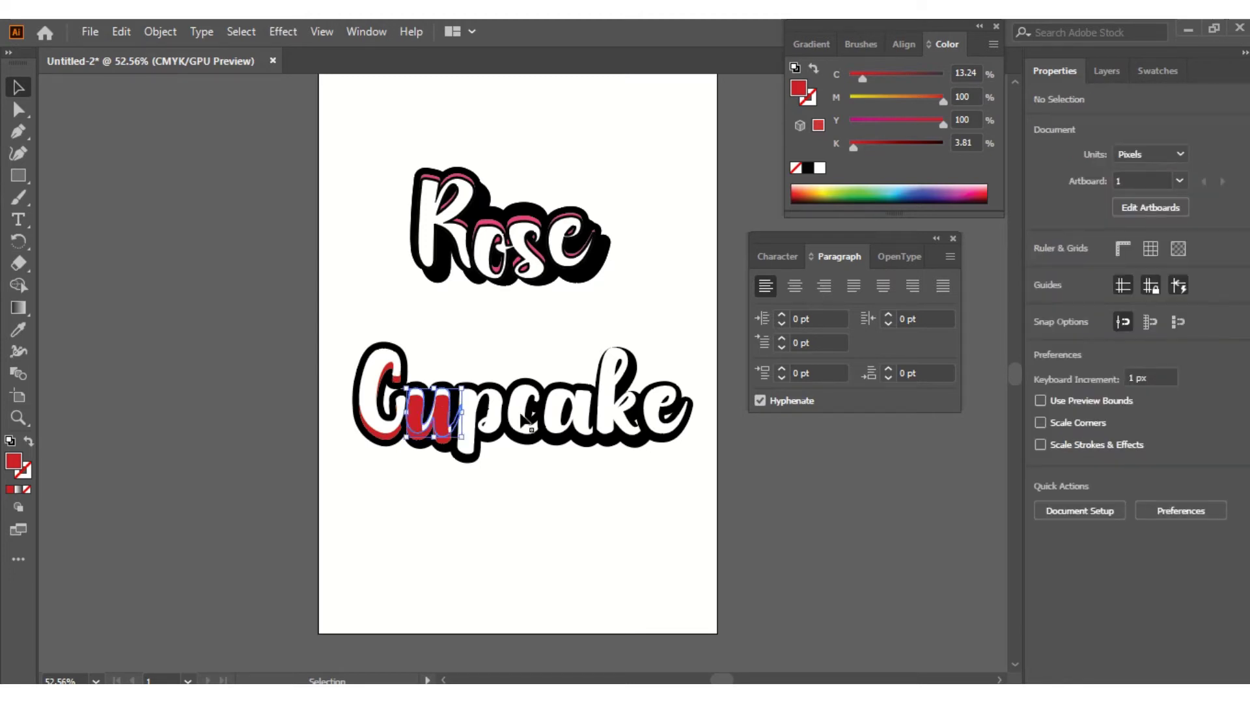
{"action": "right_click", "coordinate": [444, 389]}
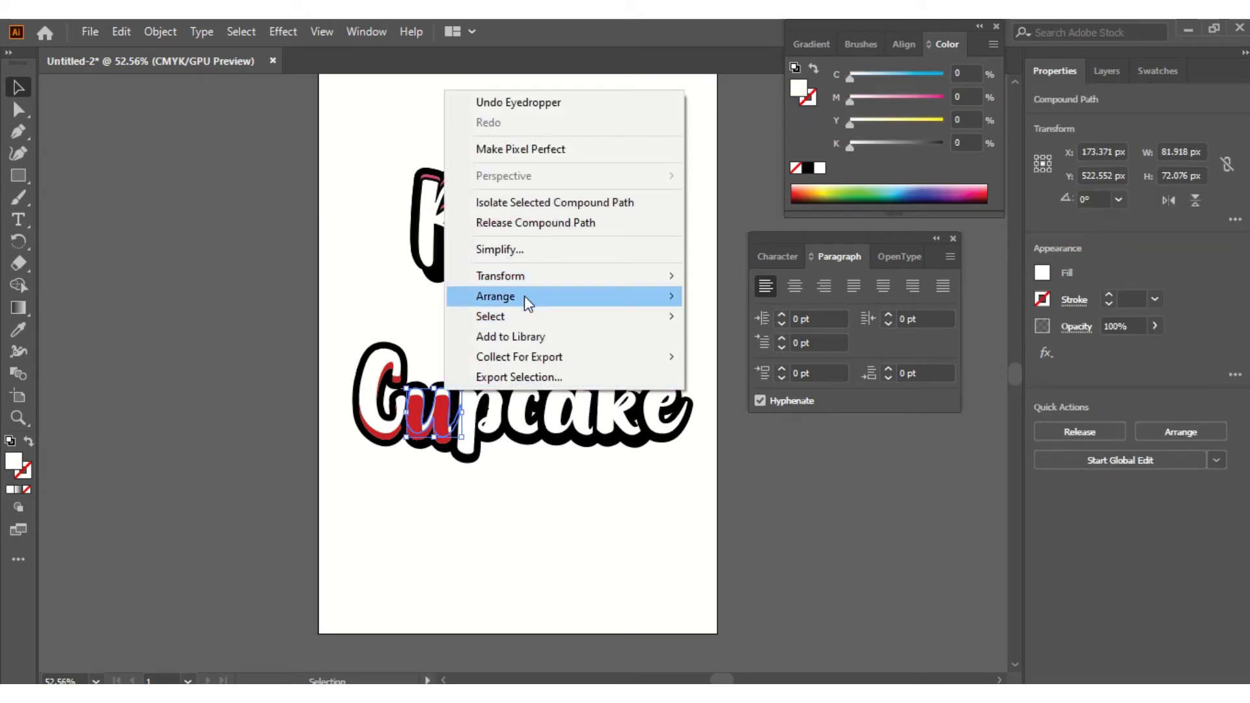
{"action": "mouse_move", "coordinate": [526, 296]}
{"action": "left_click", "coordinate": [716, 292]}
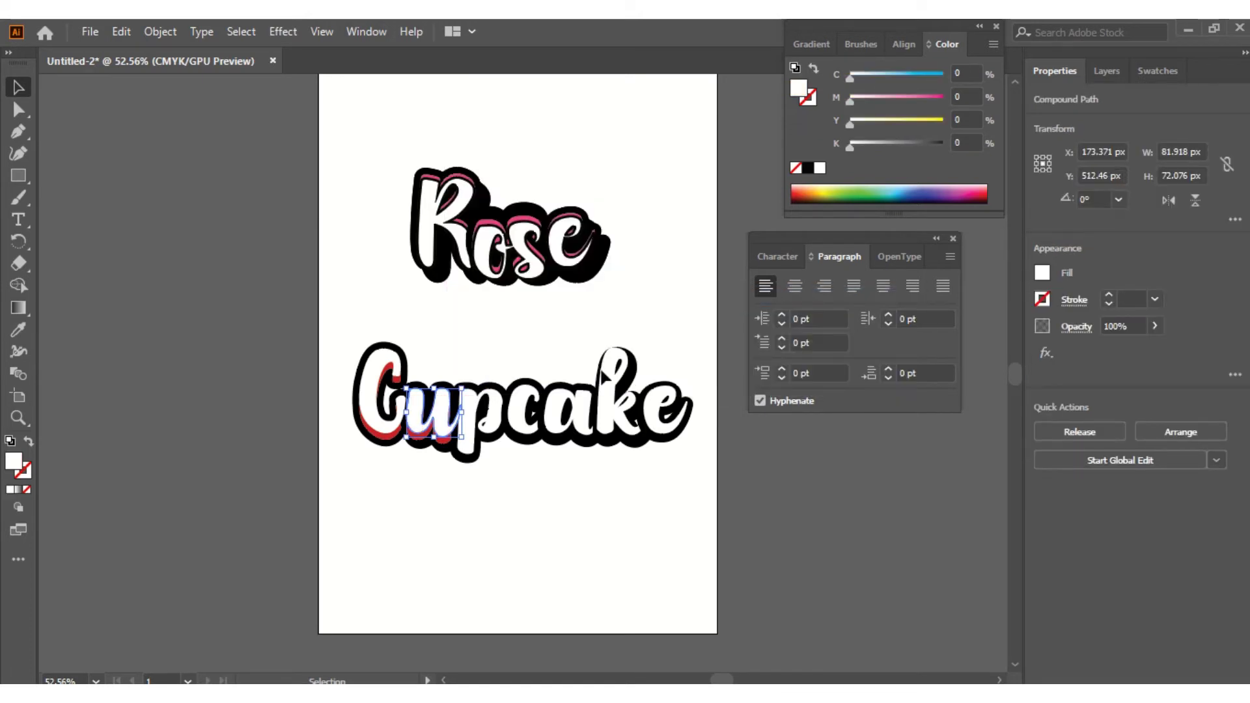
{"action": "left_click", "coordinate": [511, 488]}
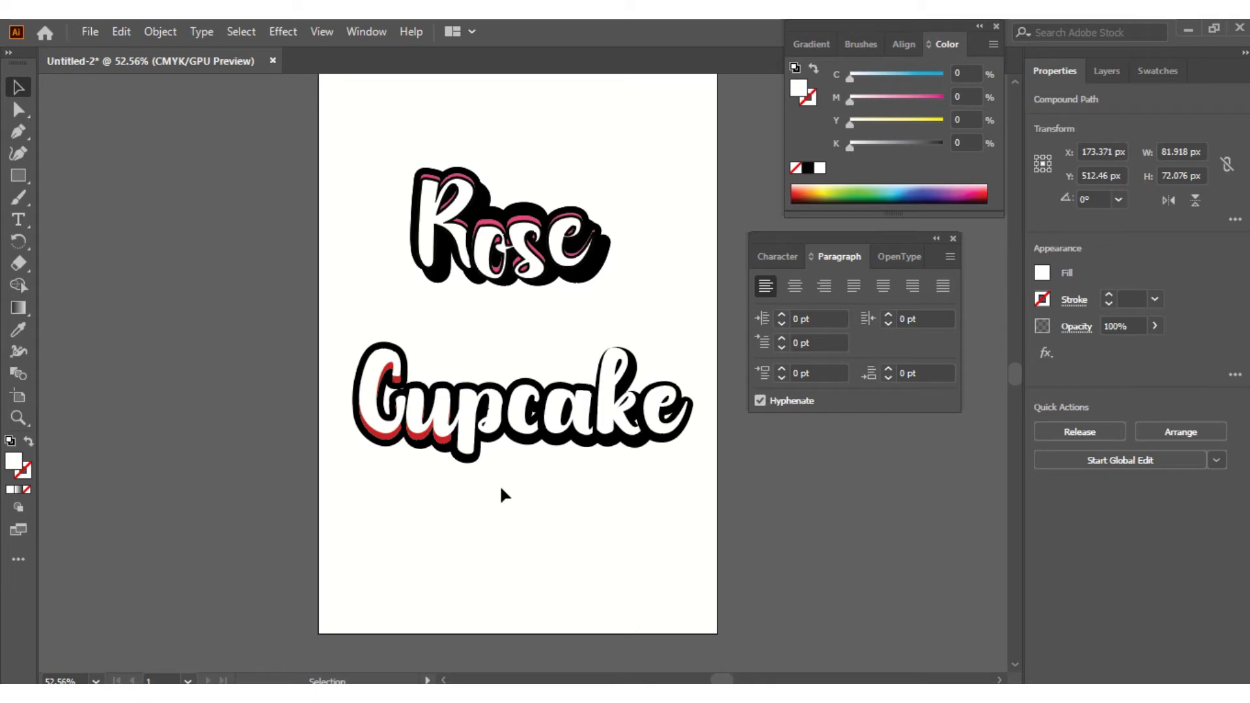
{"action": "key", "text": "ctrl+z"}
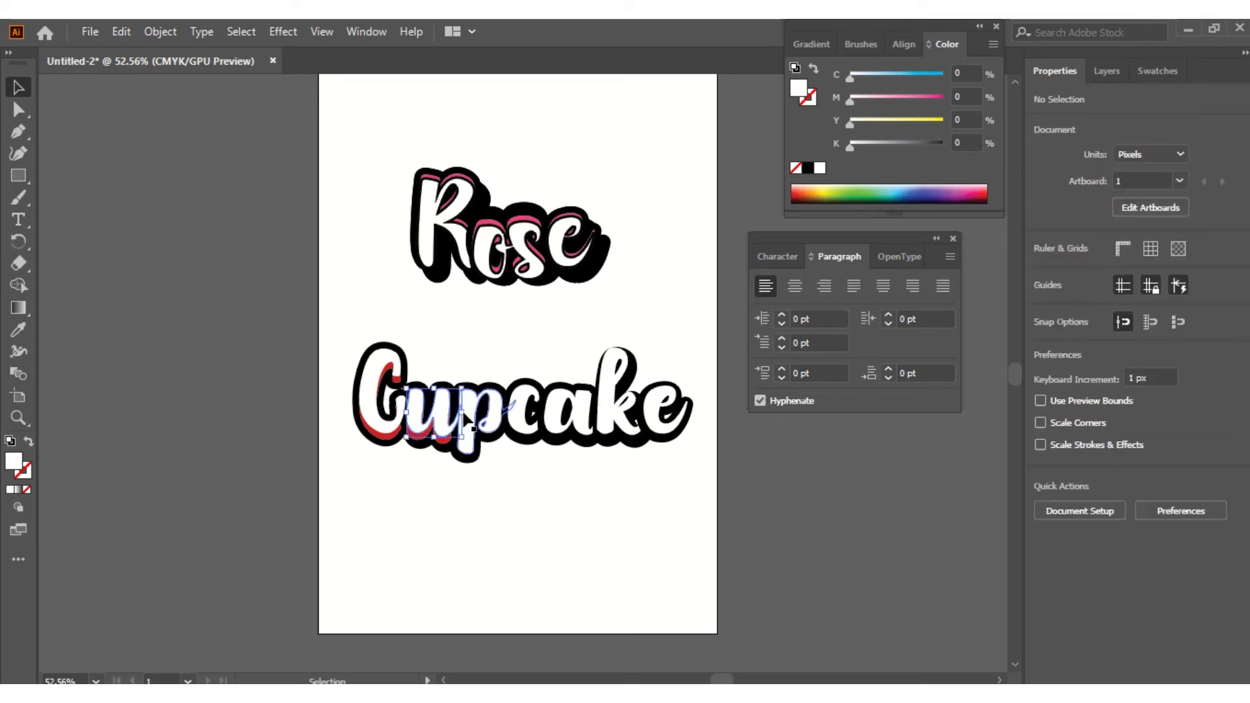
{"action": "left_click", "coordinate": [492, 459]}
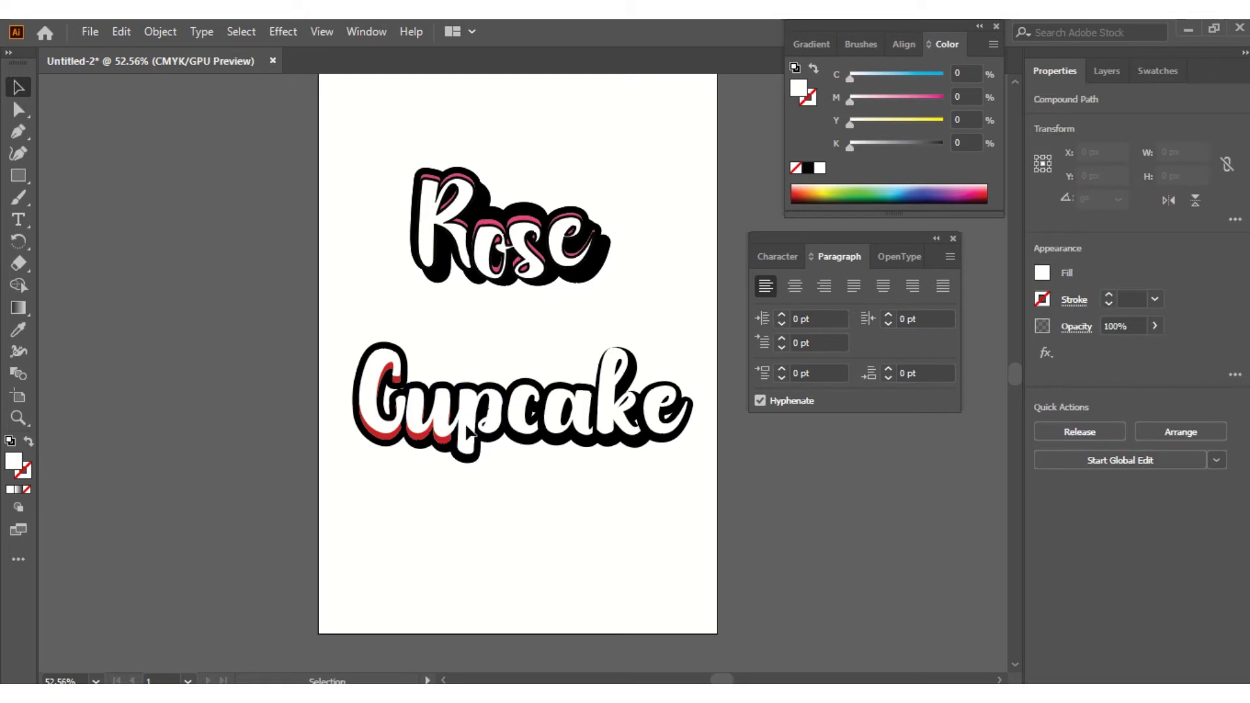
- Duplicate the p of Cupcake, dropping the copy slightly down and left
{"action": "left_click", "coordinate": [476, 435]}
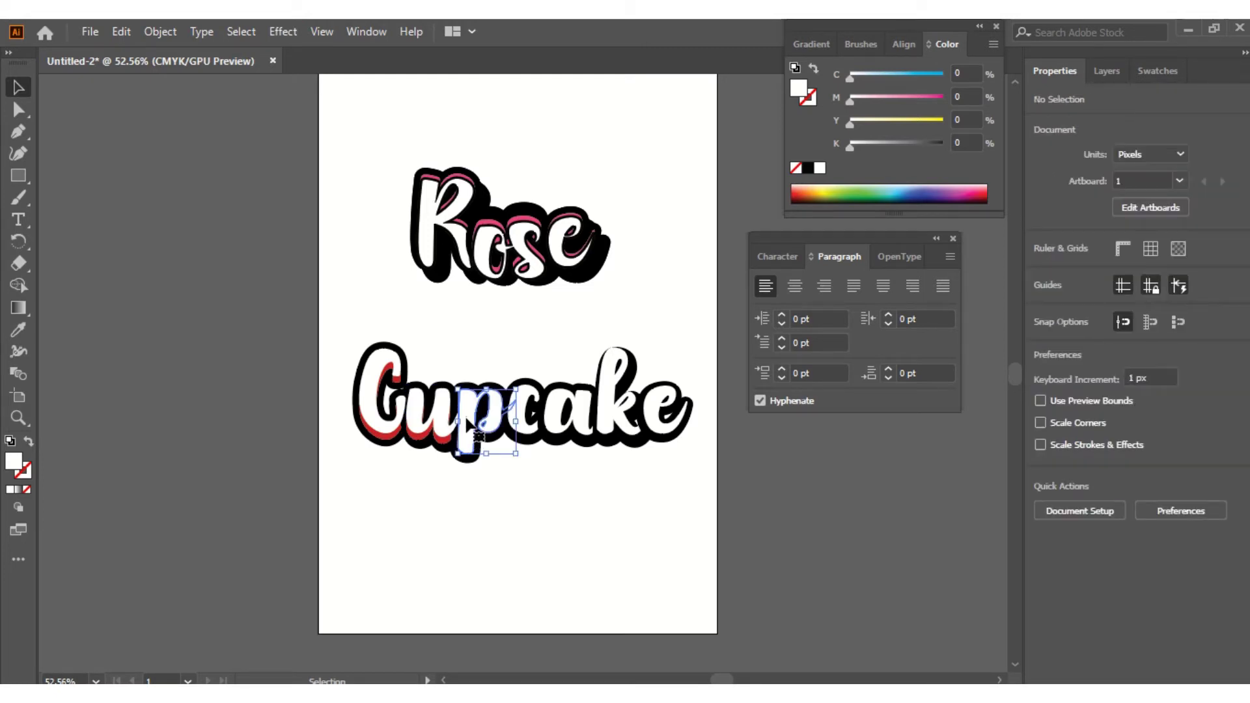
{"action": "left_click_drag", "start_coordinate": [469, 413], "coordinate": [469, 417]}
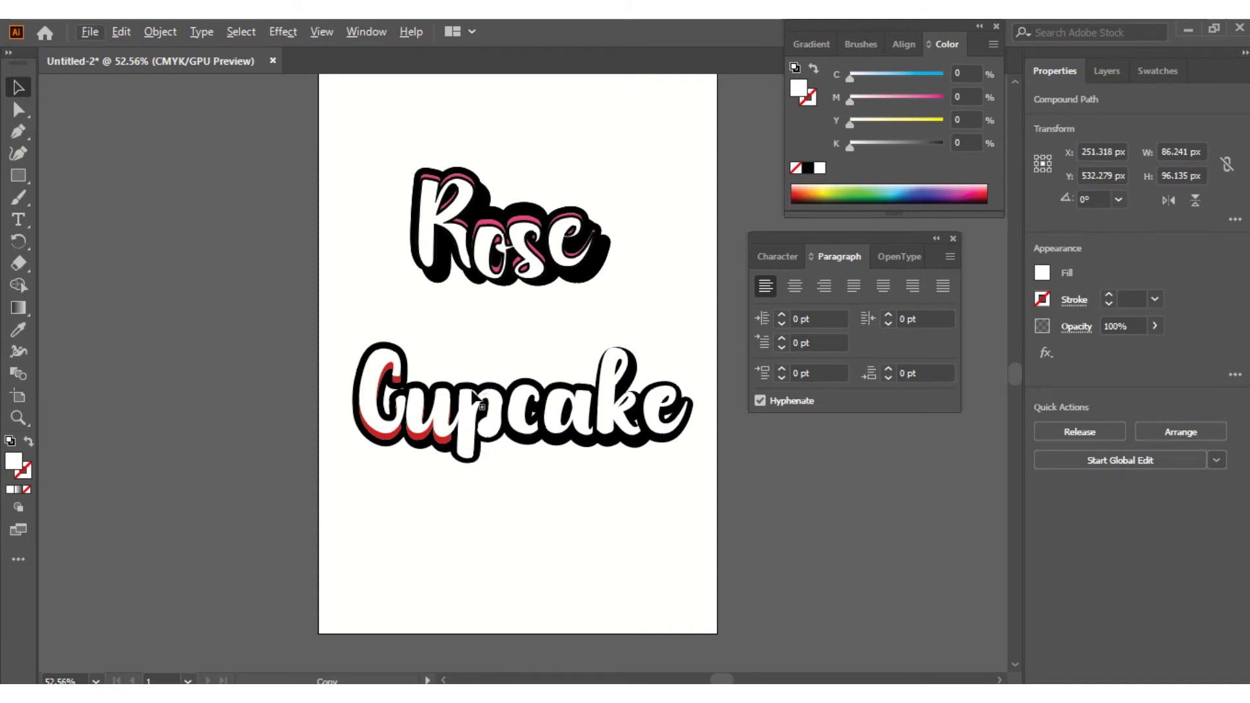
{"action": "left_click", "coordinate": [472, 391]}
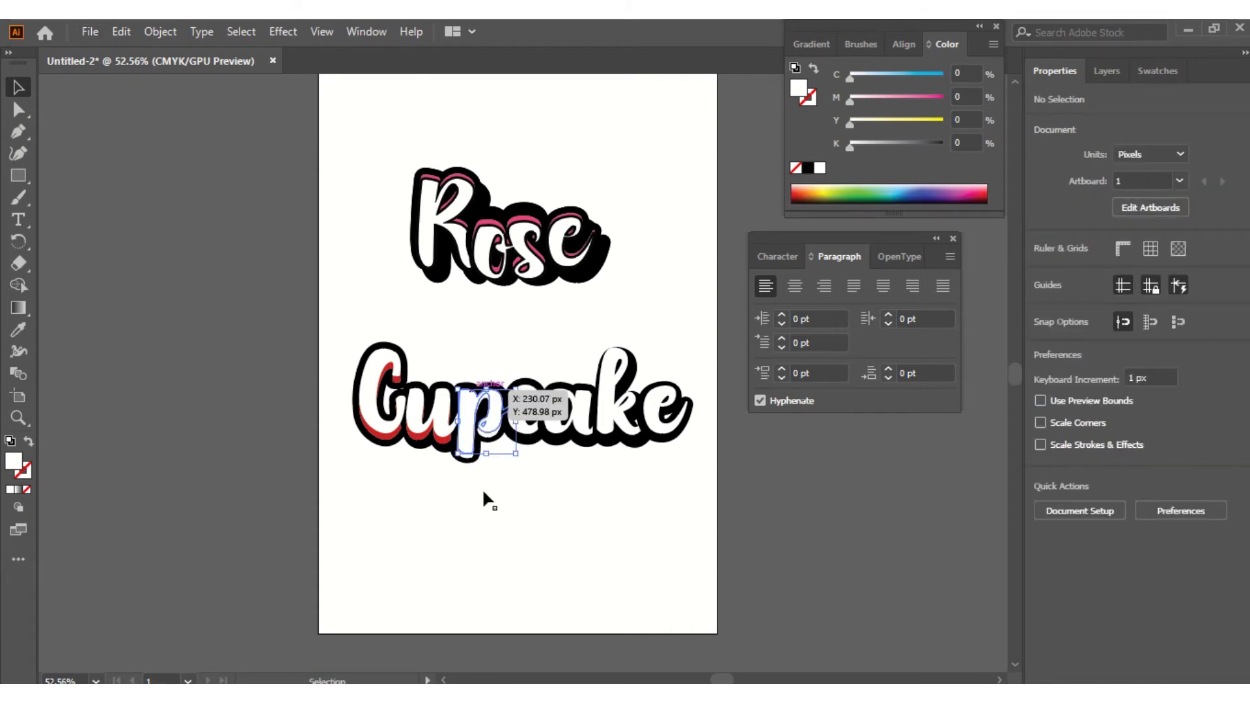
{"action": "left_click", "coordinate": [474, 448]}
{"action": "left_click", "coordinate": [482, 452]}
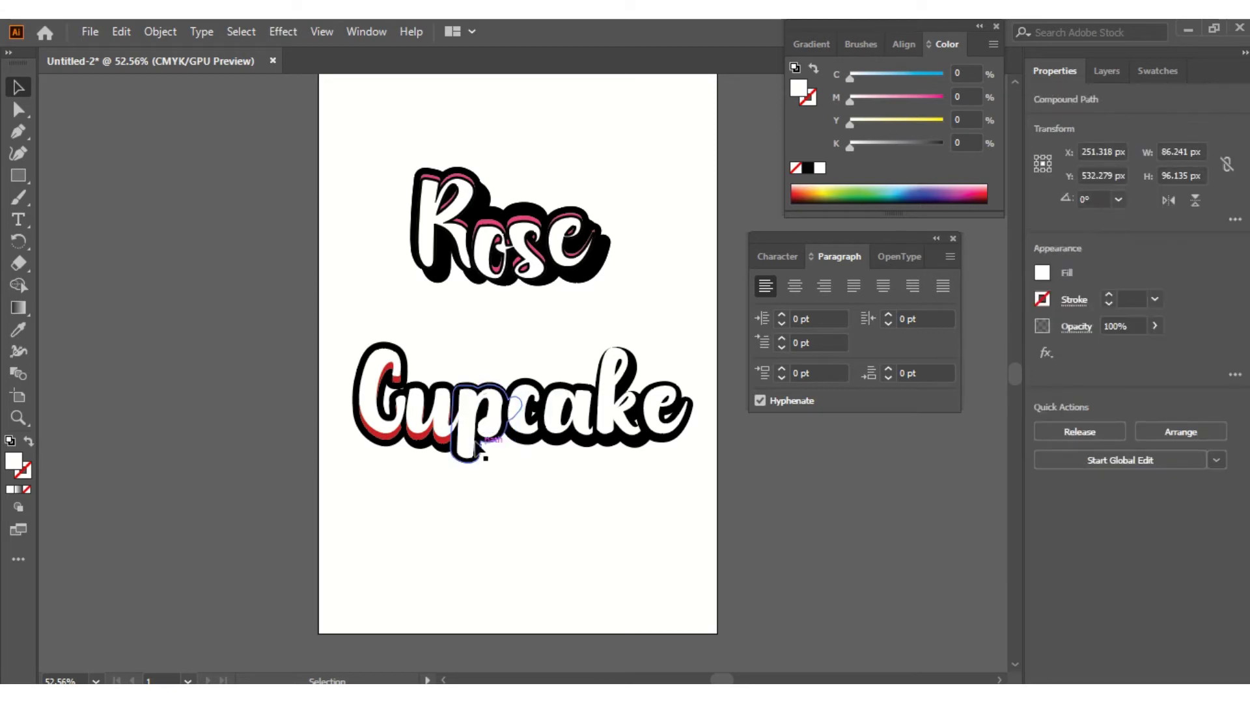
{"action": "left_click", "coordinate": [469, 405]}
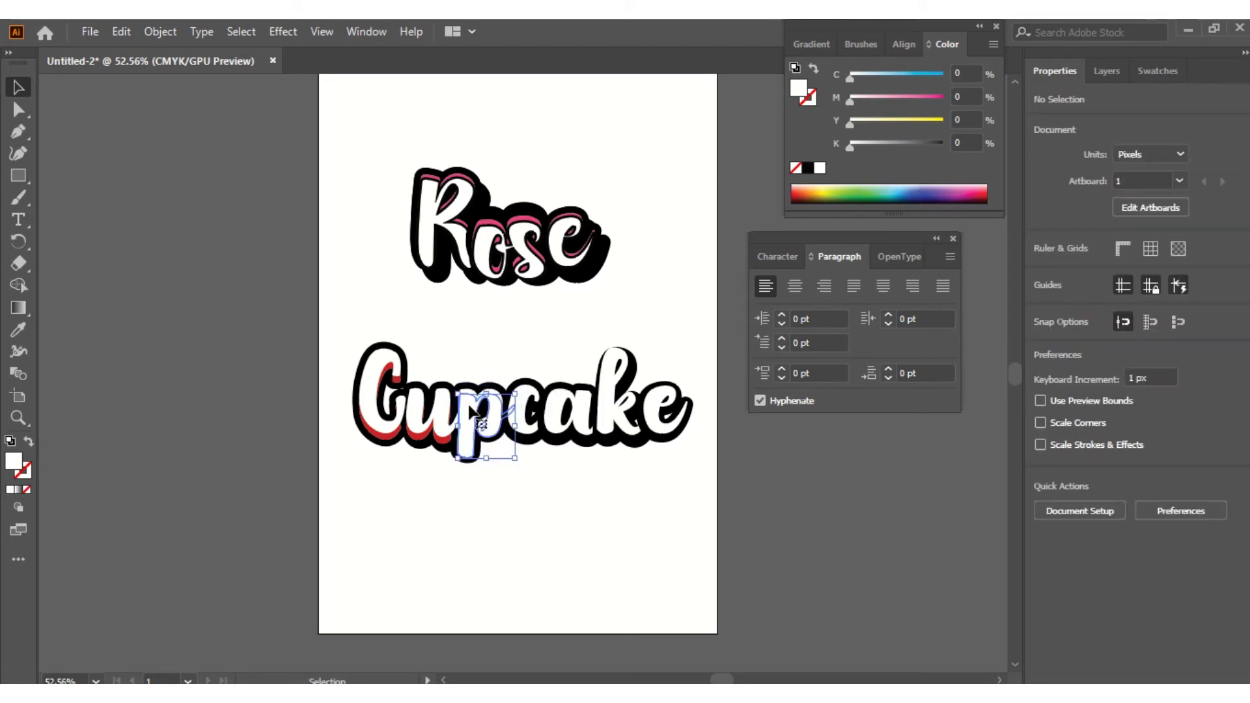
{"action": "right_click", "coordinate": [470, 410]}
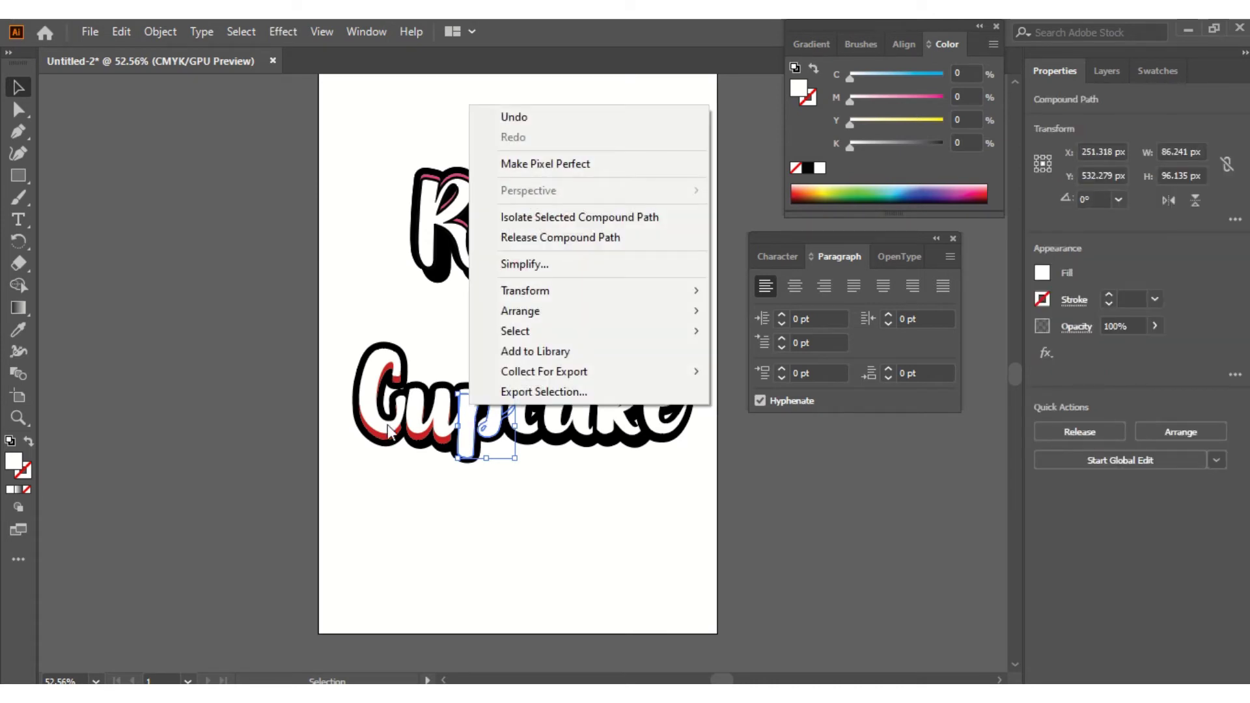
- Fill the p copy with the red accent, nudge it into offset, and bring the selected p to front
{"action": "left_click", "coordinate": [17, 329]}
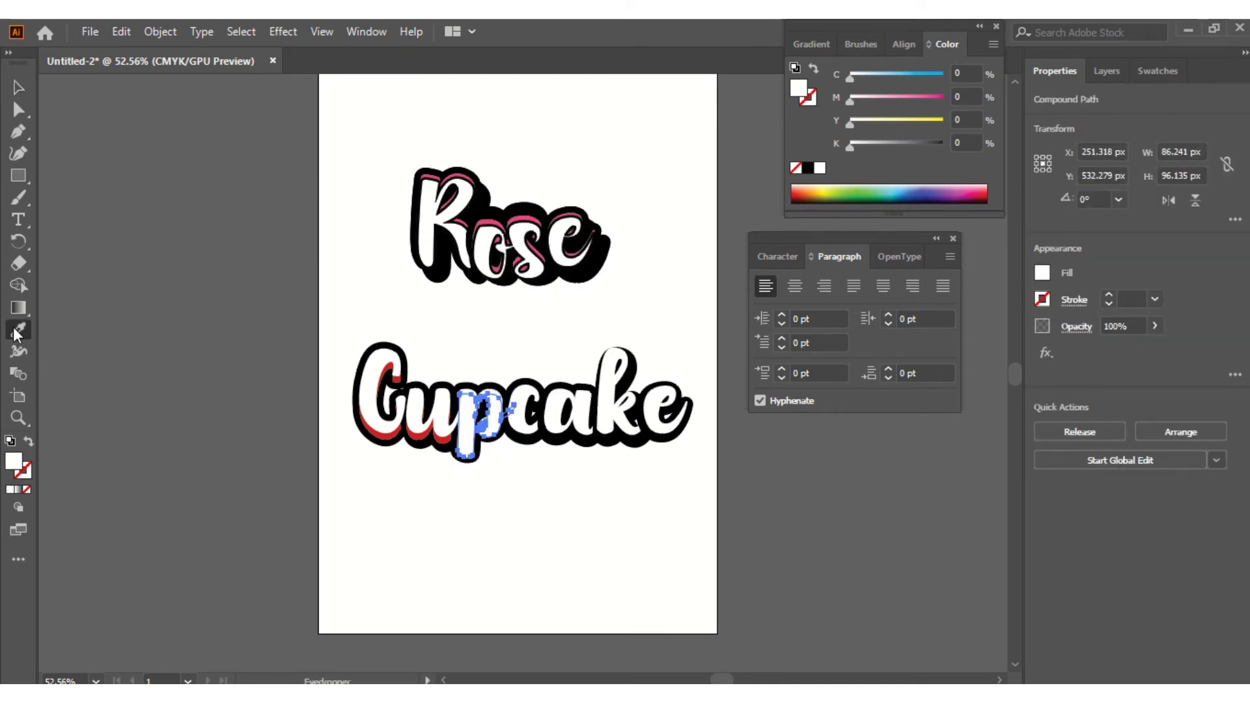
{"action": "left_click", "coordinate": [447, 439]}
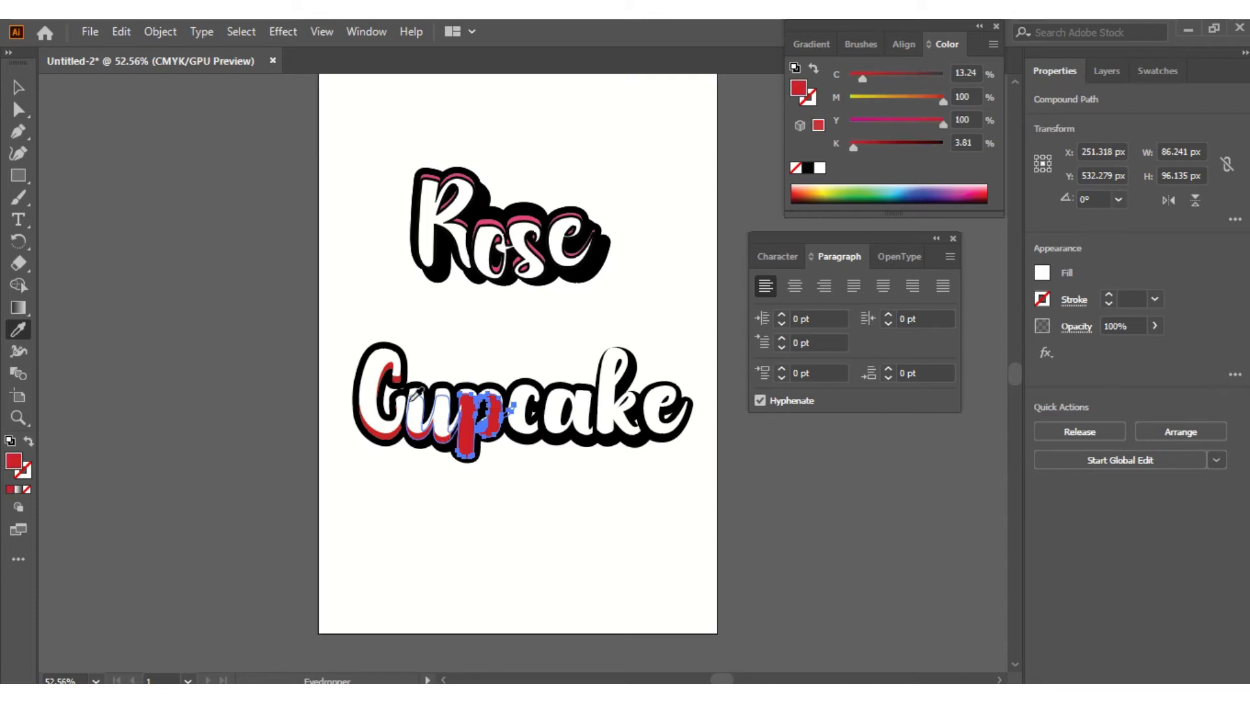
{"action": "left_click", "coordinate": [15, 87]}
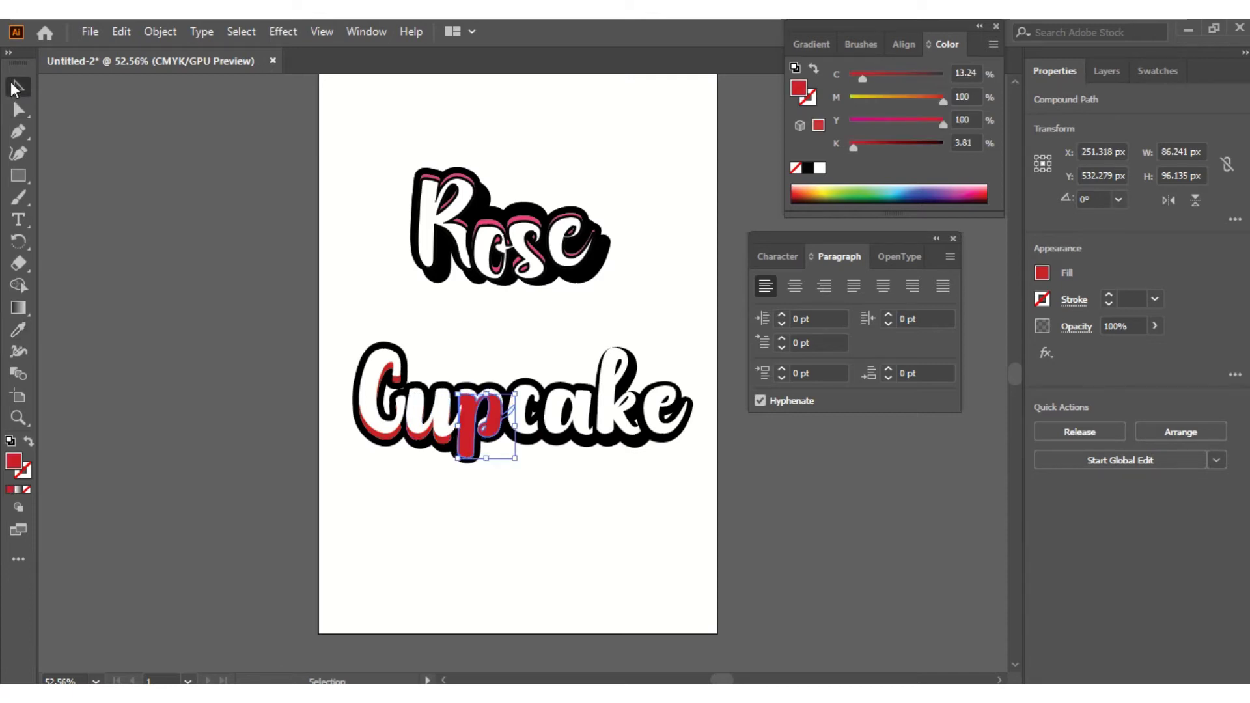
{"action": "left_click", "coordinate": [469, 513]}
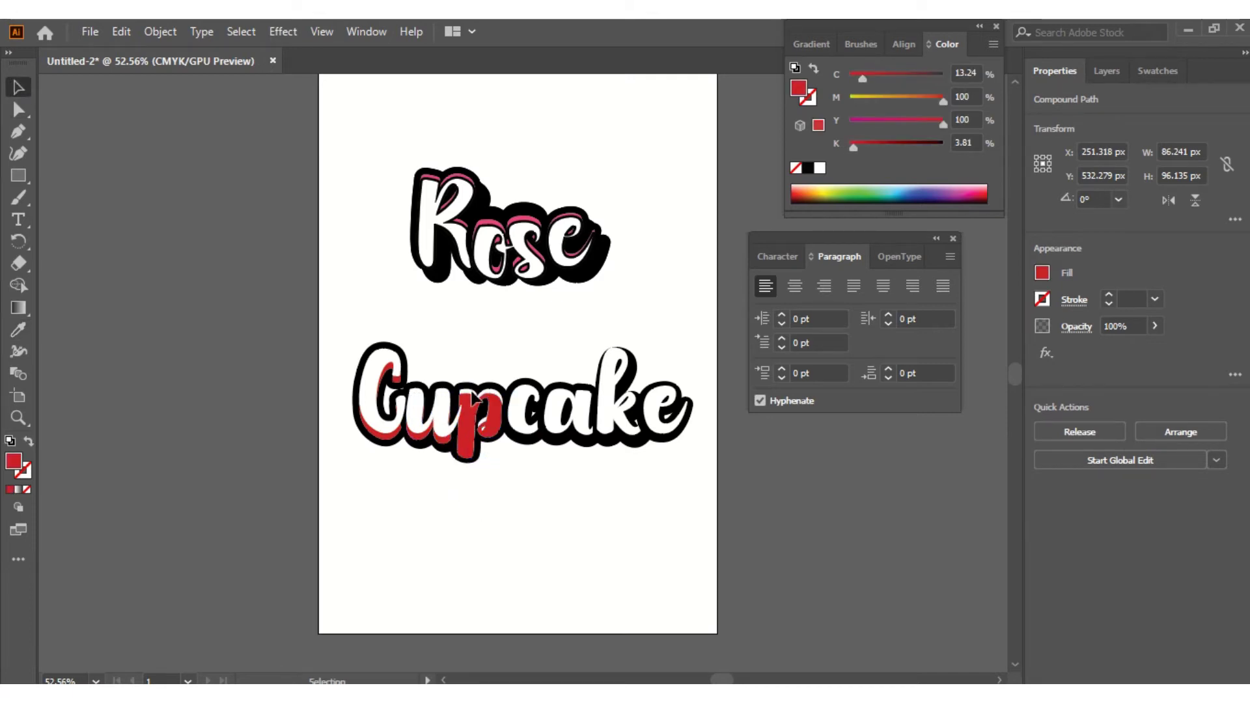
{"action": "left_click_drag", "start_coordinate": [478, 396], "coordinate": [473, 397]}
{"action": "right_click", "coordinate": [473, 398]}
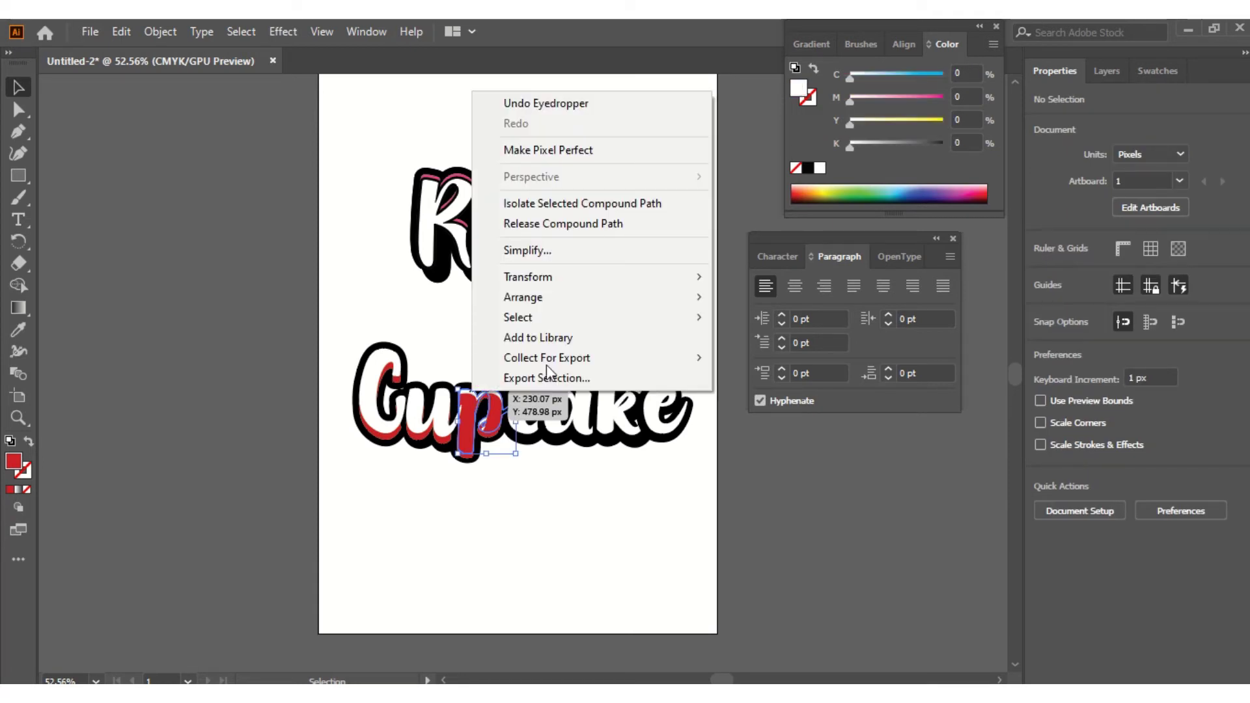
{"action": "mouse_move", "coordinate": [555, 307]}
{"action": "left_click", "coordinate": [736, 301]}
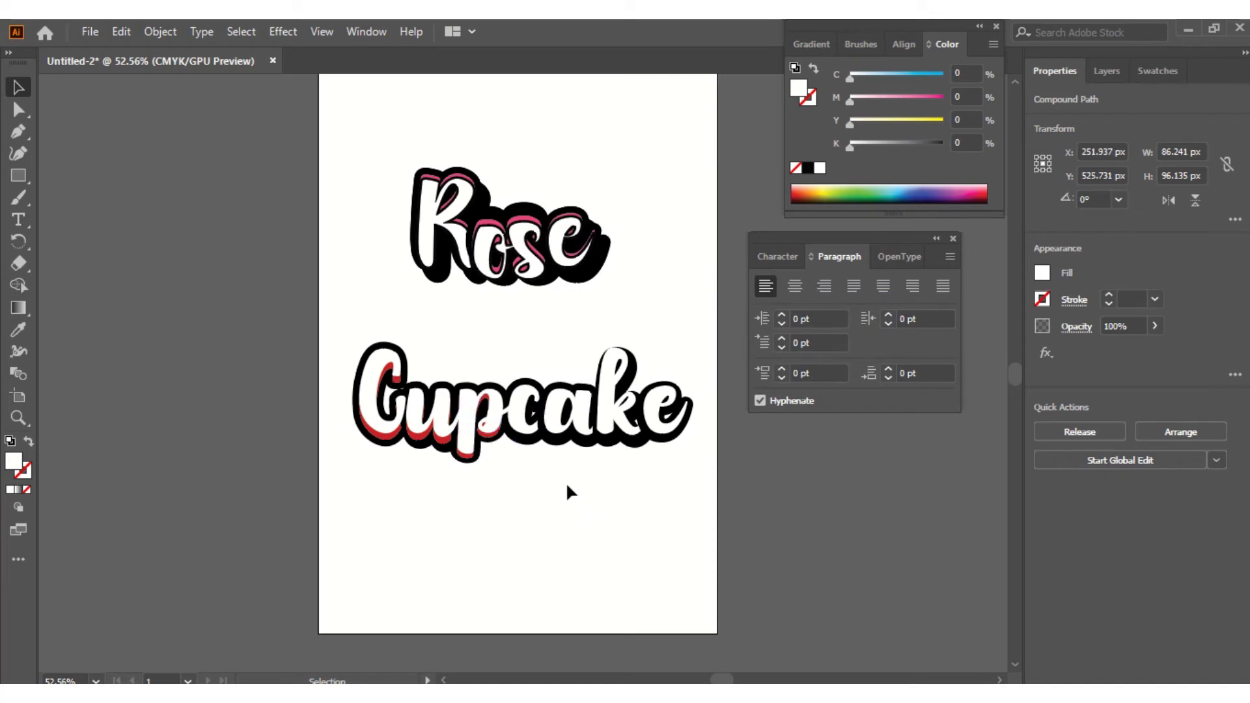
- Drop a copy of the c slightly down and right and fill it with the red accent
{"action": "mouse_move", "coordinate": [526, 439]}
{"action": "left_mouse_down"}
{"action": "mouse_move", "coordinate": [531, 449]}
{"action": "mouse_move", "coordinate": [521, 431]}
{"action": "left_mouse_up"}
{"action": "left_click", "coordinate": [521, 431]}
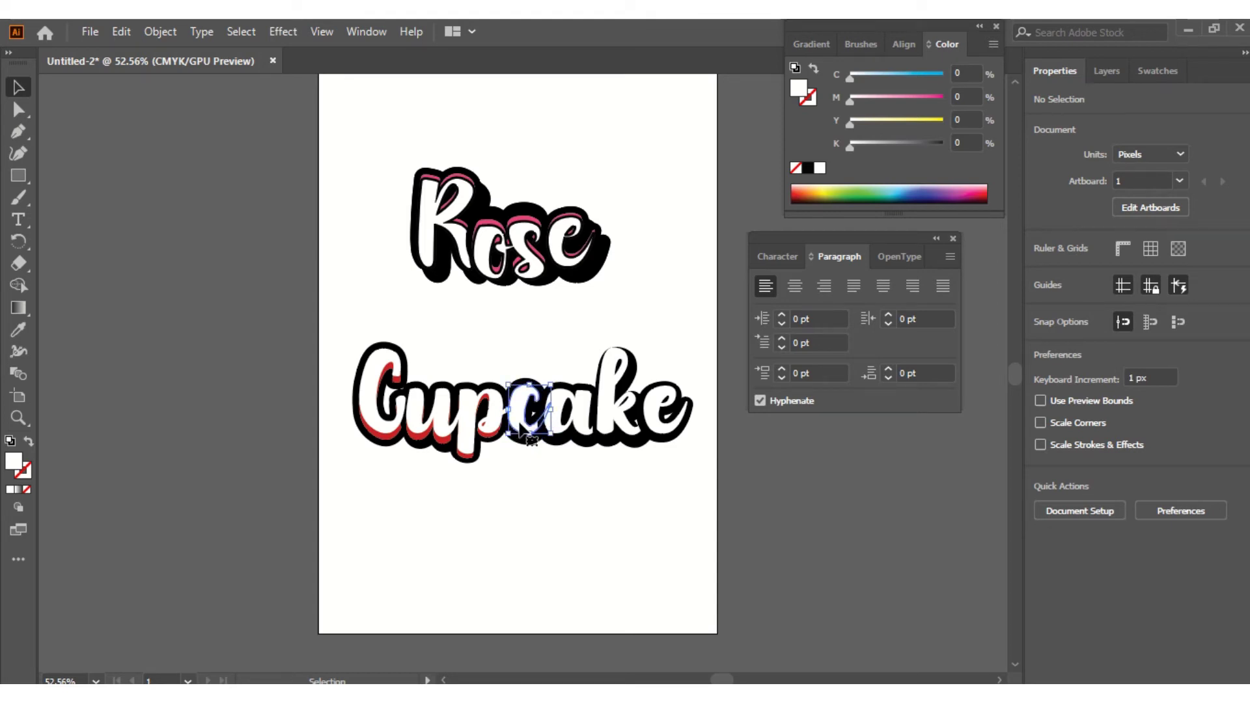
{"action": "left_click_drag", "start_coordinate": [522, 431], "coordinate": [523, 433]}
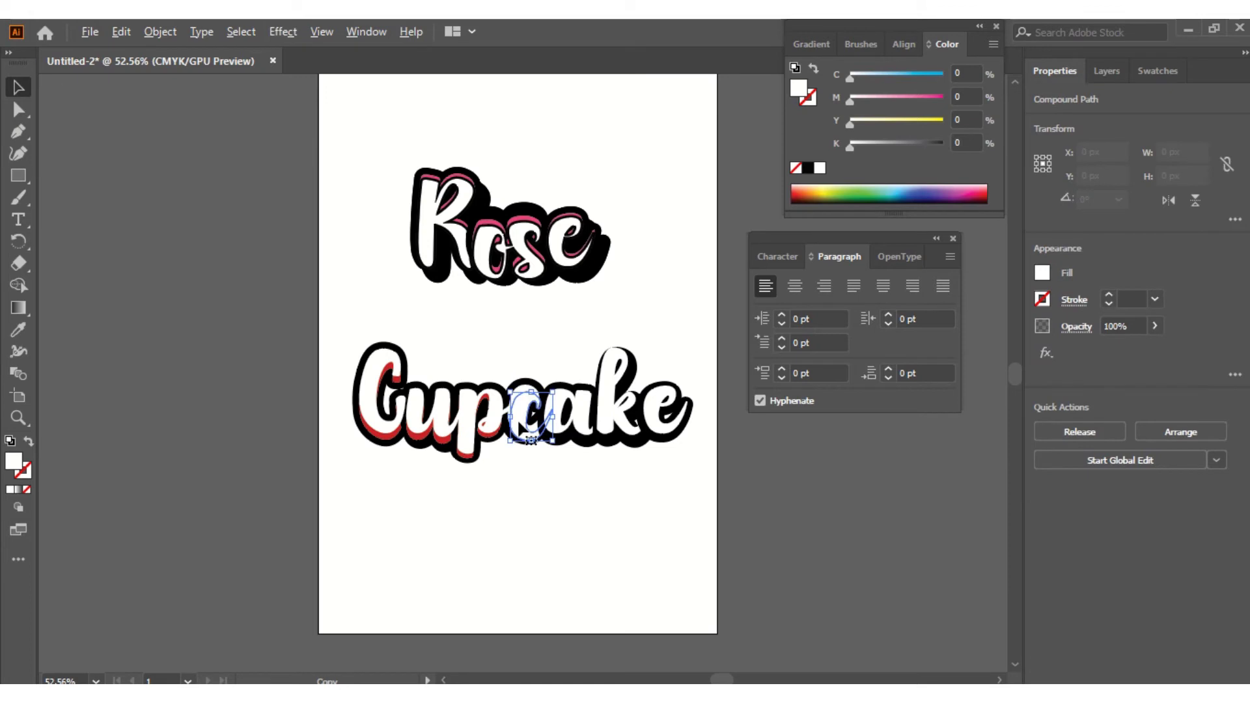
{"action": "left_click", "coordinate": [19, 330]}
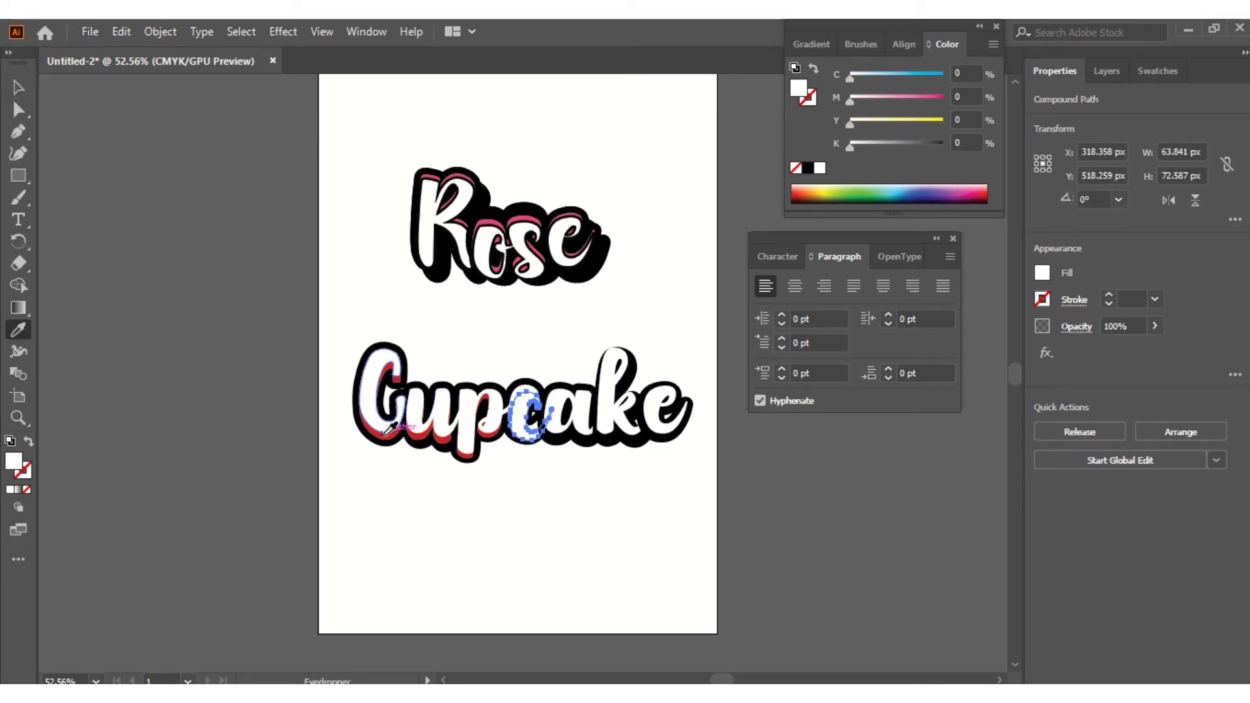
{"action": "left_click", "coordinate": [384, 436]}
{"action": "left_click", "coordinate": [18, 87]}
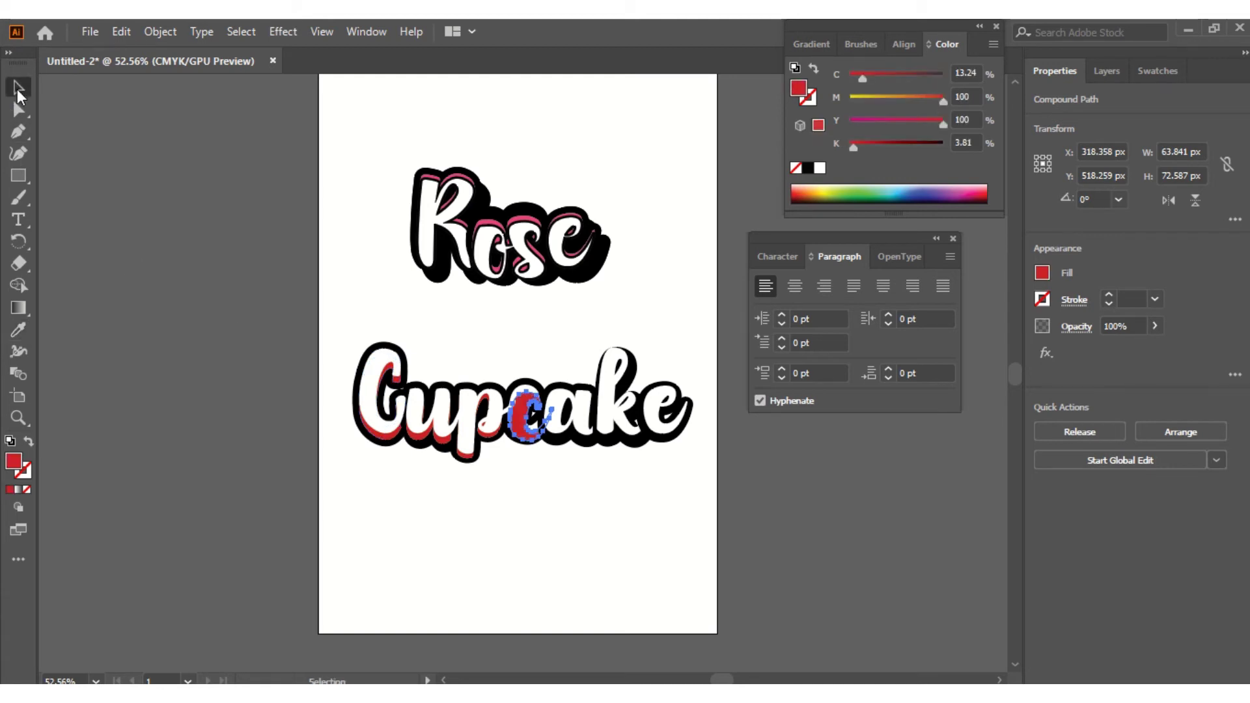
- Bring the white c in front of its red copy
{"action": "left_click", "coordinate": [534, 354]}
{"action": "left_click", "coordinate": [528, 389]}
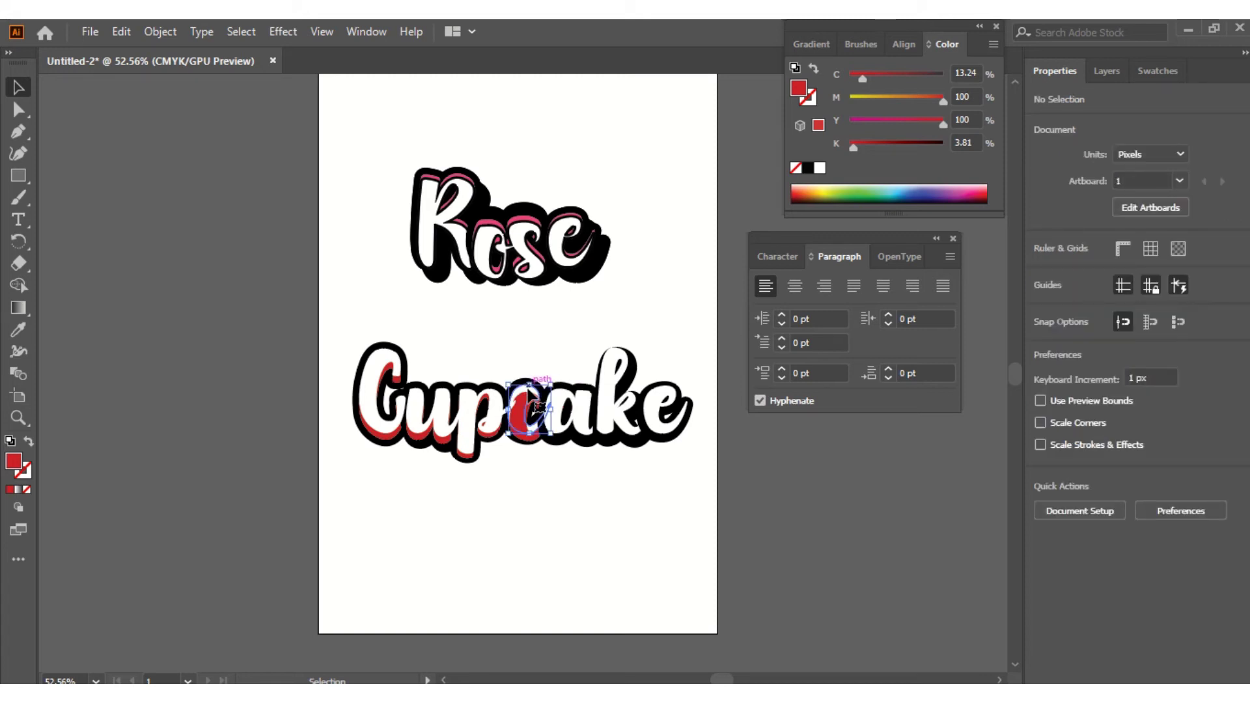
{"action": "right_click", "coordinate": [529, 391]}
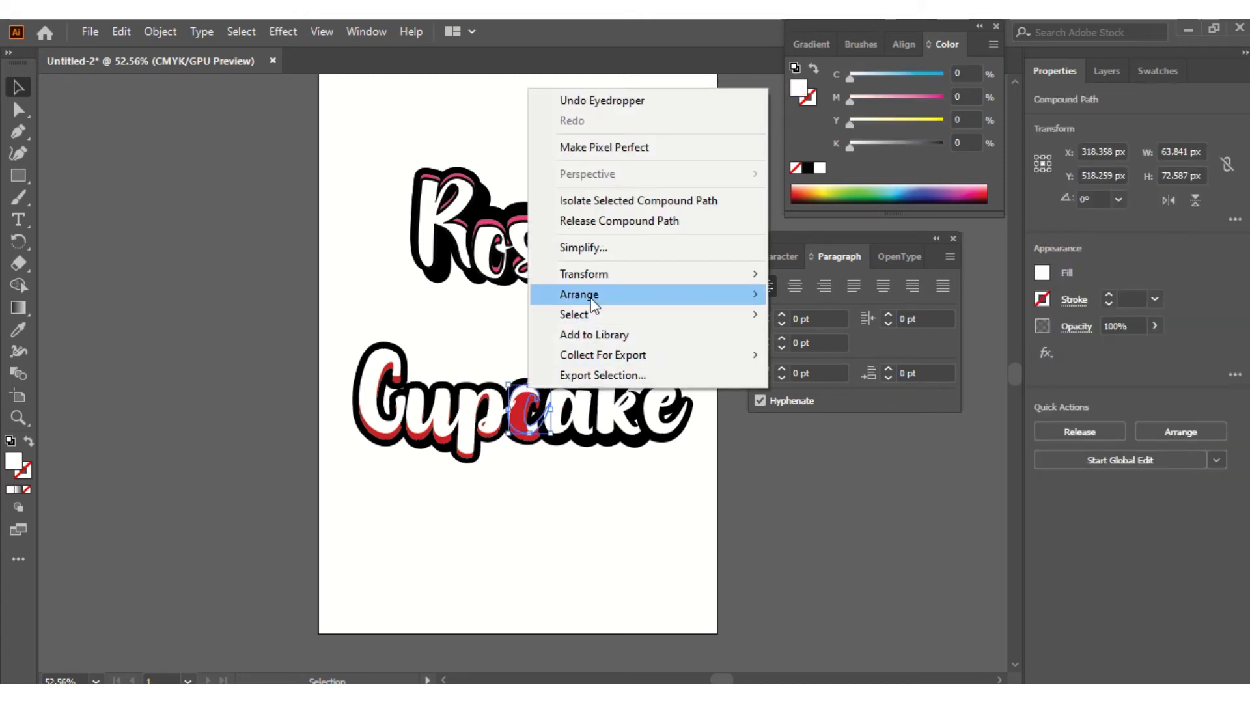
{"action": "mouse_move", "coordinate": [707, 303]}
{"action": "left_click", "coordinate": [815, 293]}
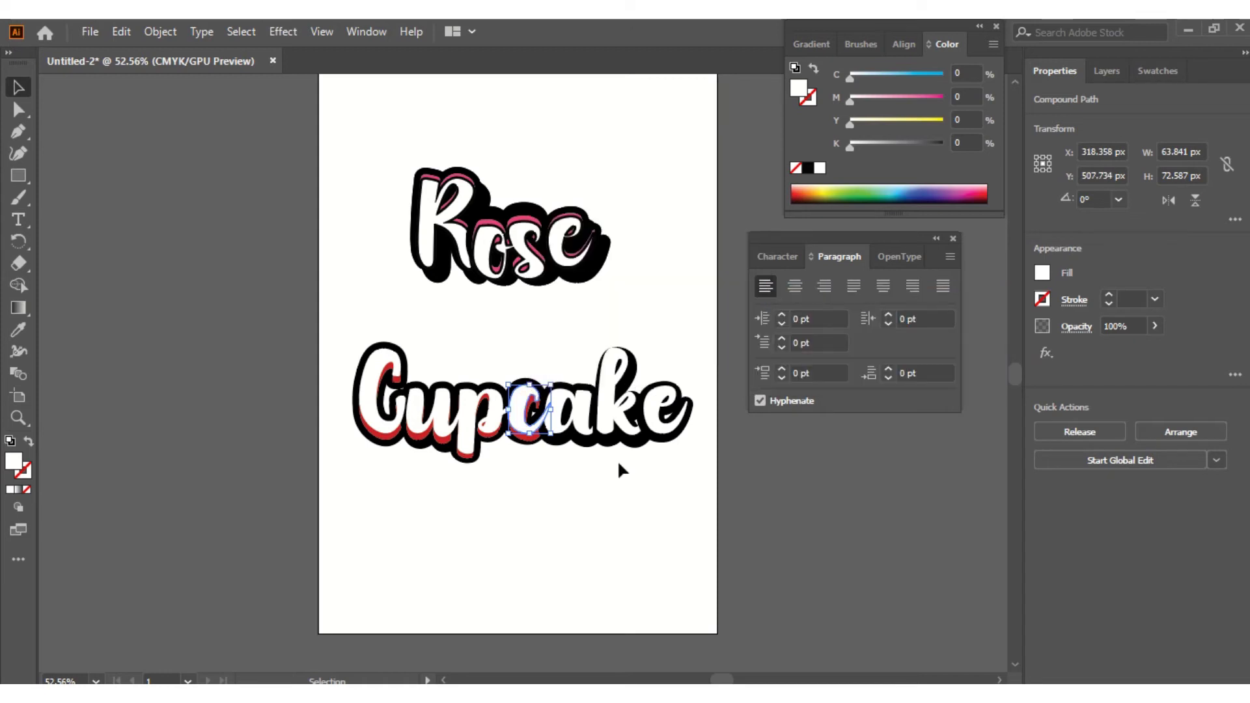
{"action": "left_click", "coordinate": [568, 506]}
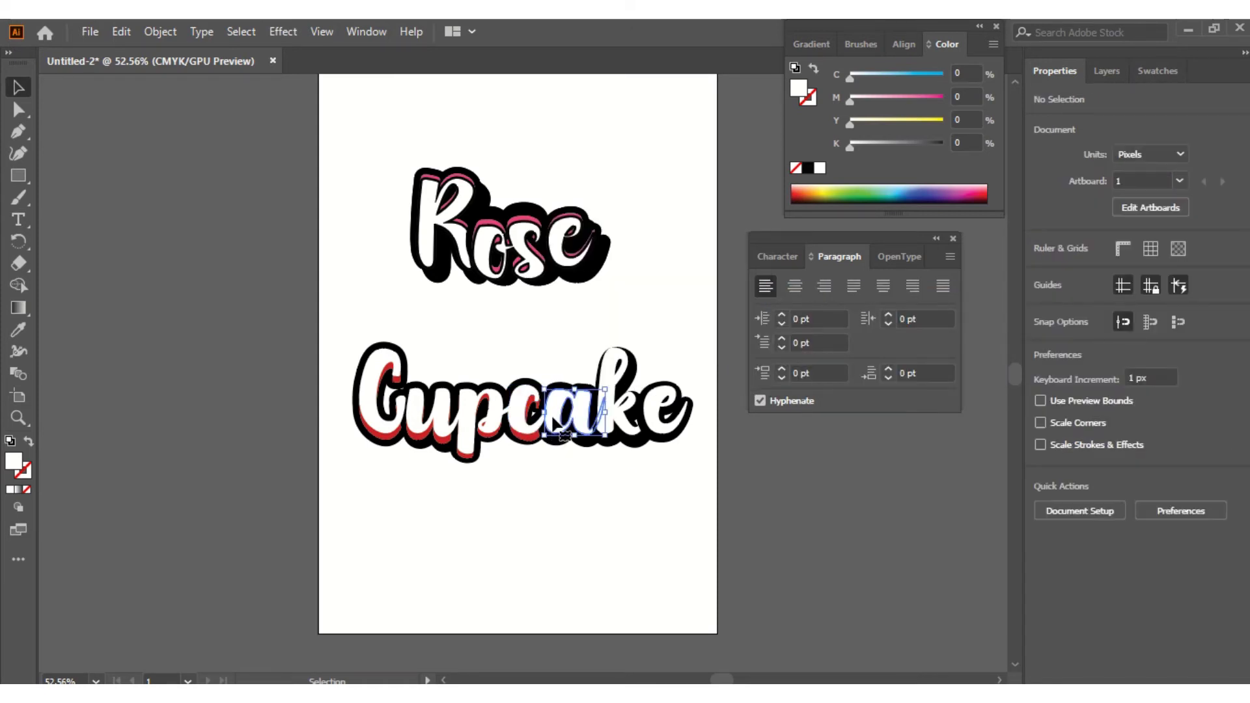
- Drop a copy of the a slightly lower and bring the selected a to the front
{"action": "left_click_drag", "start_coordinate": [554, 411], "coordinate": [554, 422]}
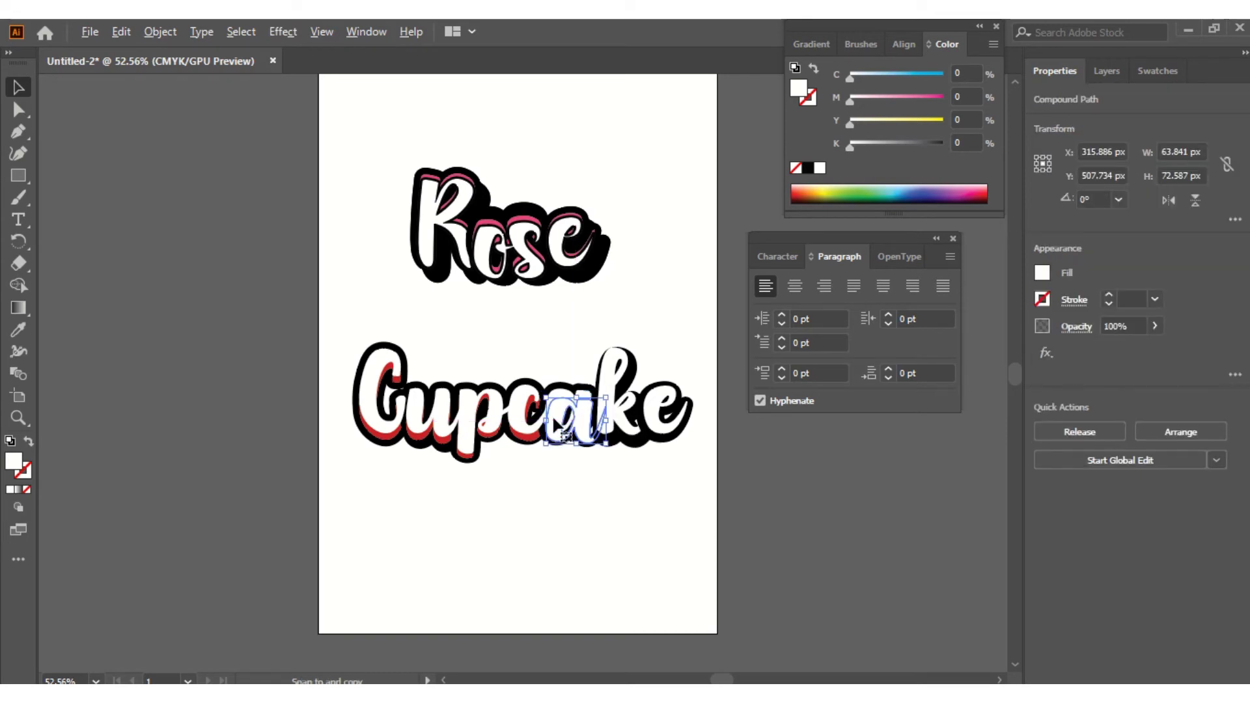
{"action": "left_click", "coordinate": [577, 483]}
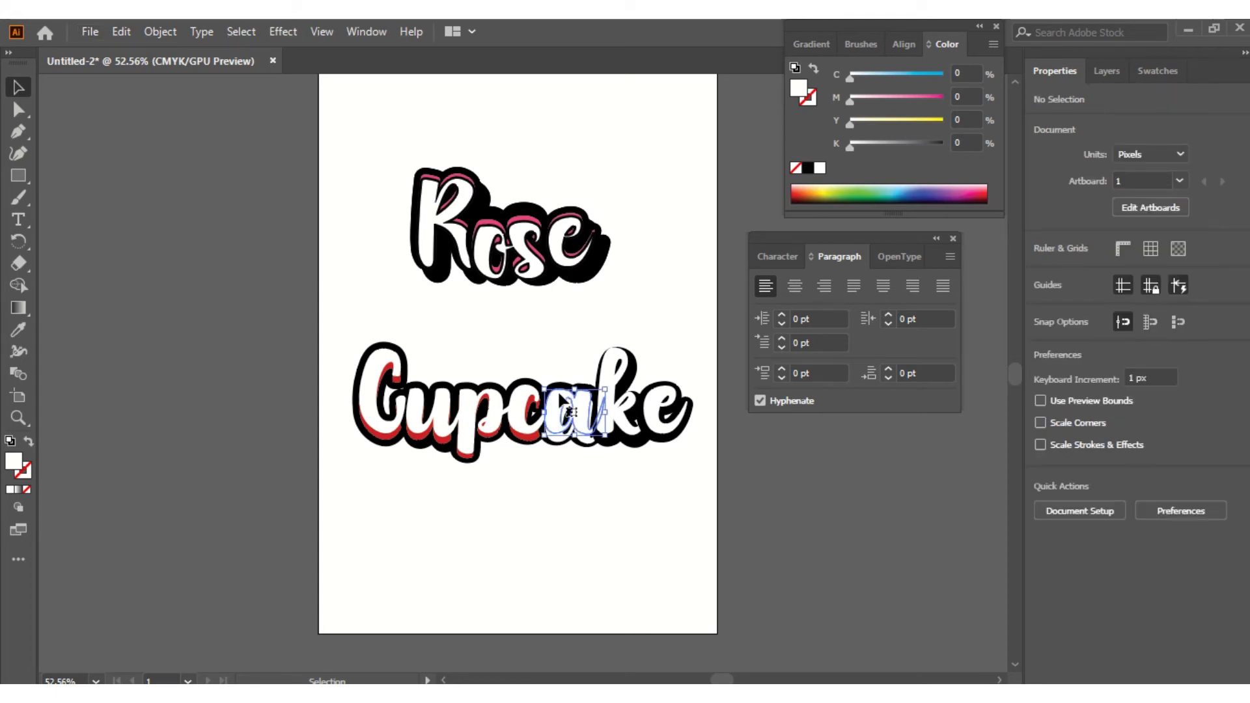
{"action": "right_click", "coordinate": [570, 412]}
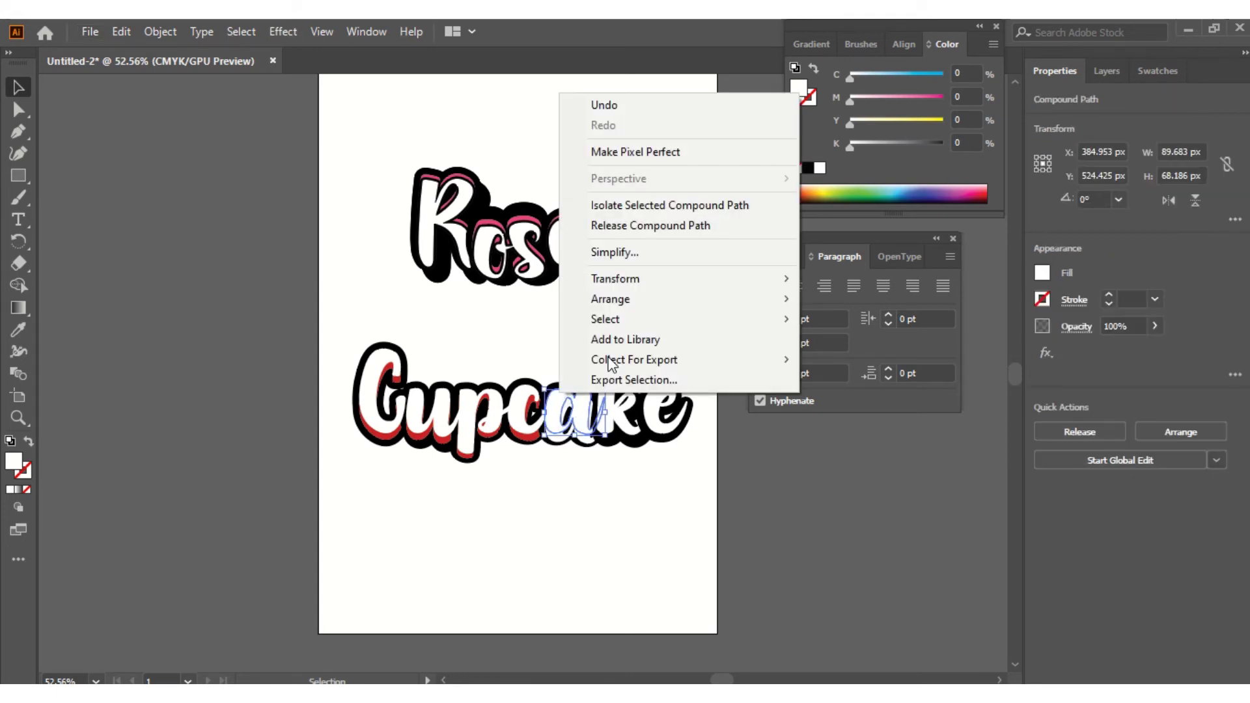
{"action": "mouse_move", "coordinate": [747, 302]}
{"action": "left_click", "coordinate": [846, 300]}
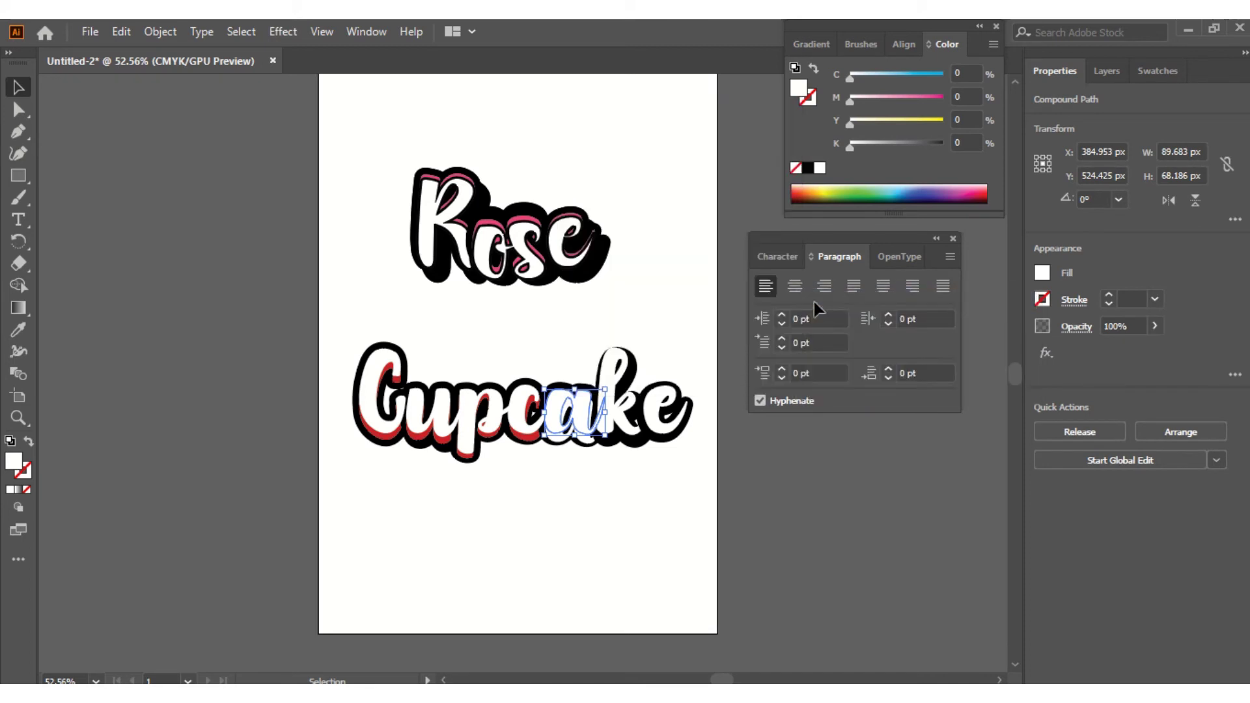
{"action": "left_click", "coordinate": [557, 477]}
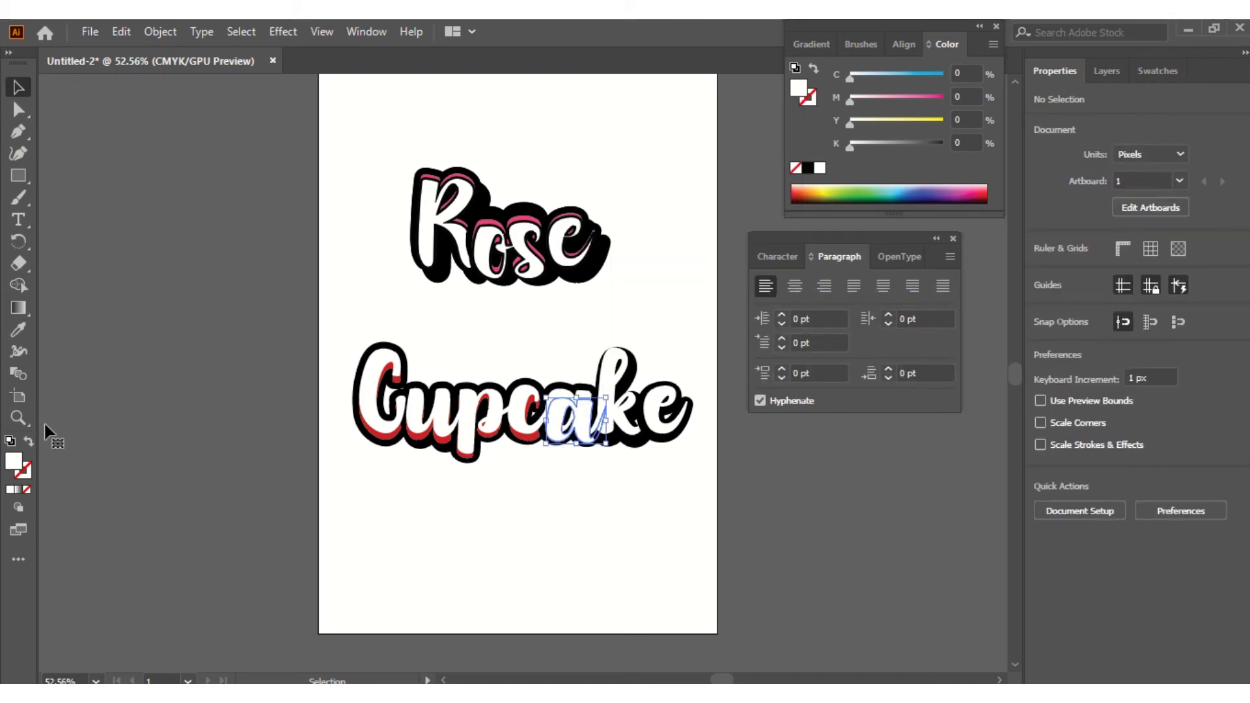
- Fill the a copy with the red accent colour using the Eyedropper
{"action": "left_click", "coordinate": [14, 330]}
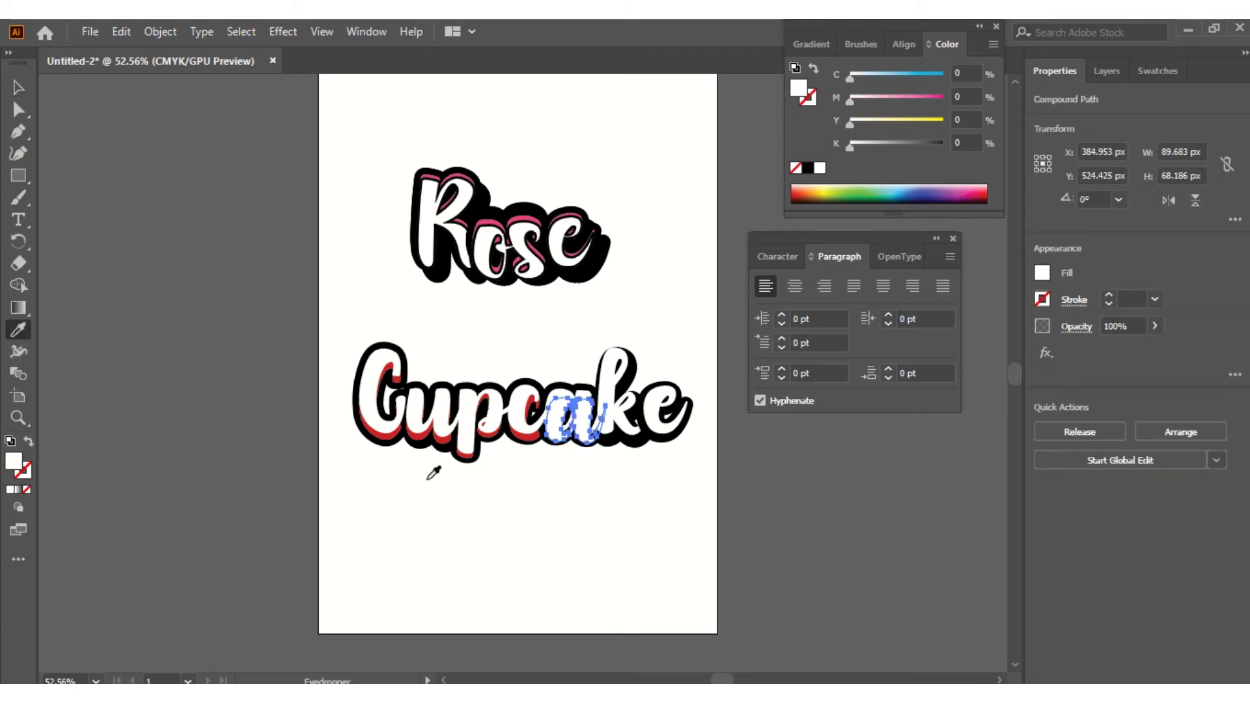
{"action": "left_click", "coordinate": [470, 457]}
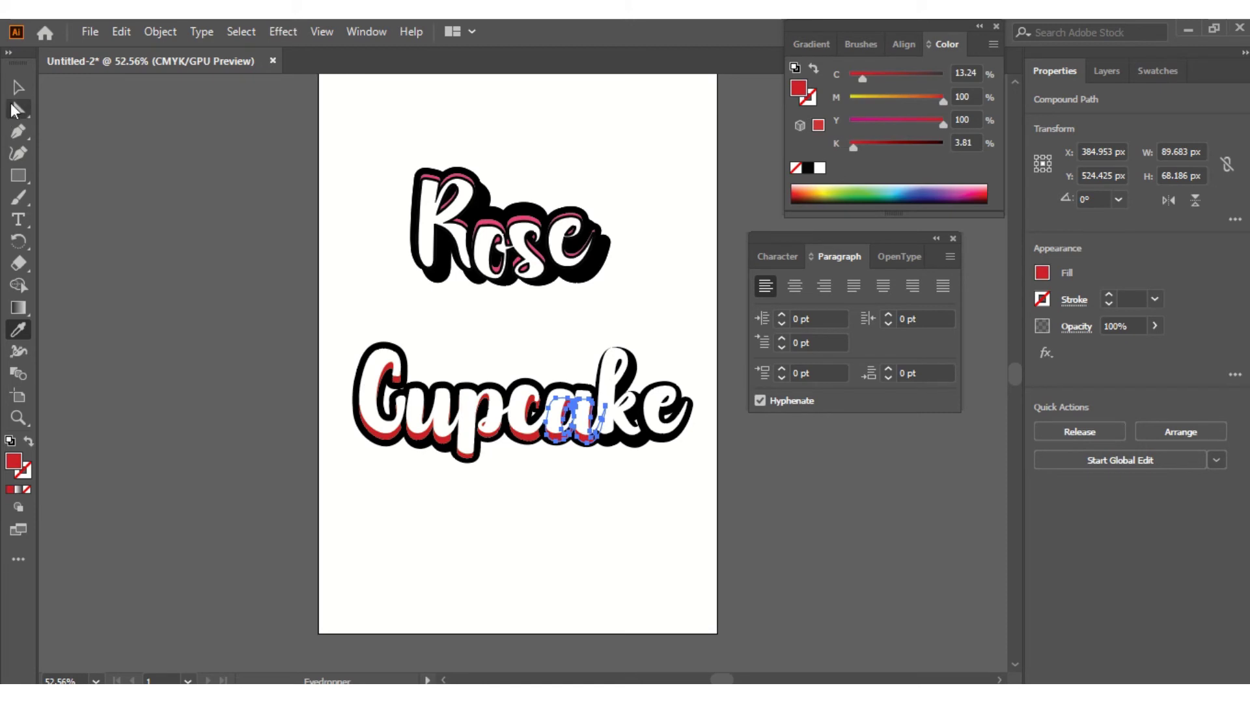
{"action": "left_click", "coordinate": [17, 87]}
{"action": "left_click", "coordinate": [611, 528]}
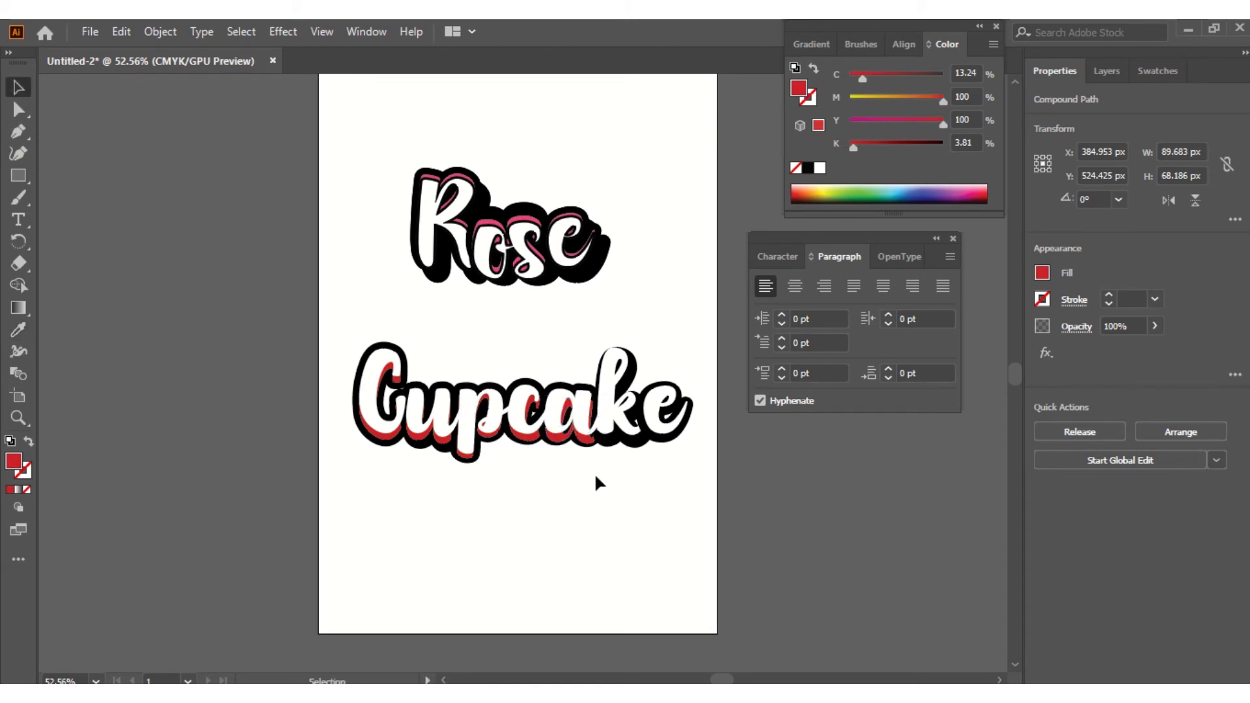
- Copy the k slightly downward and fill the copy with the red shadow colour
{"action": "left_click", "coordinate": [609, 423]}
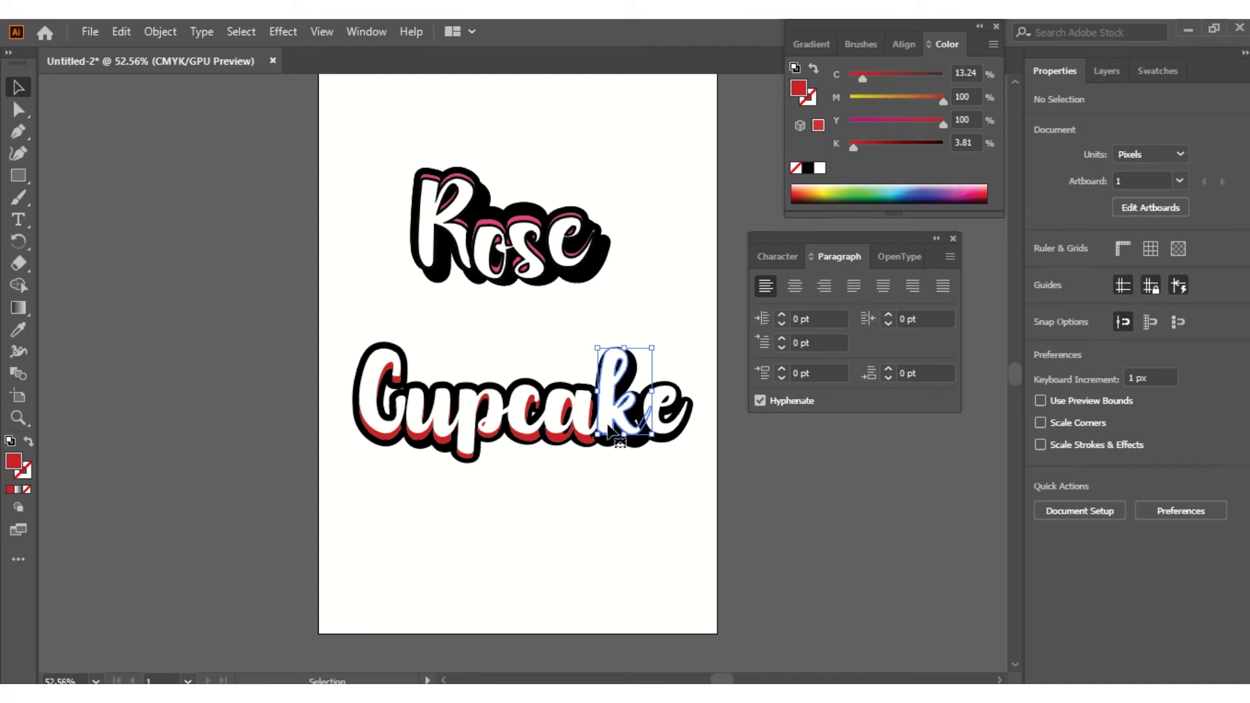
{"action": "left_click_drag", "start_coordinate": [609, 424], "coordinate": [609, 433]}
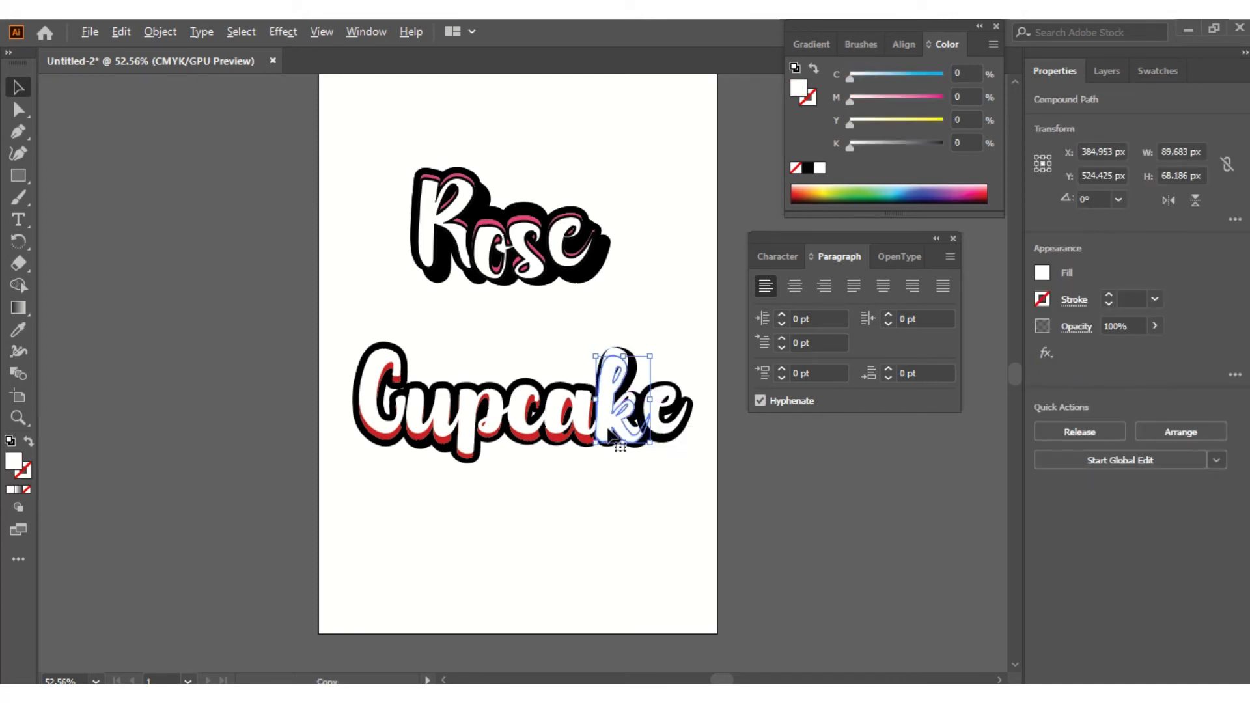
{"action": "left_click", "coordinate": [19, 331]}
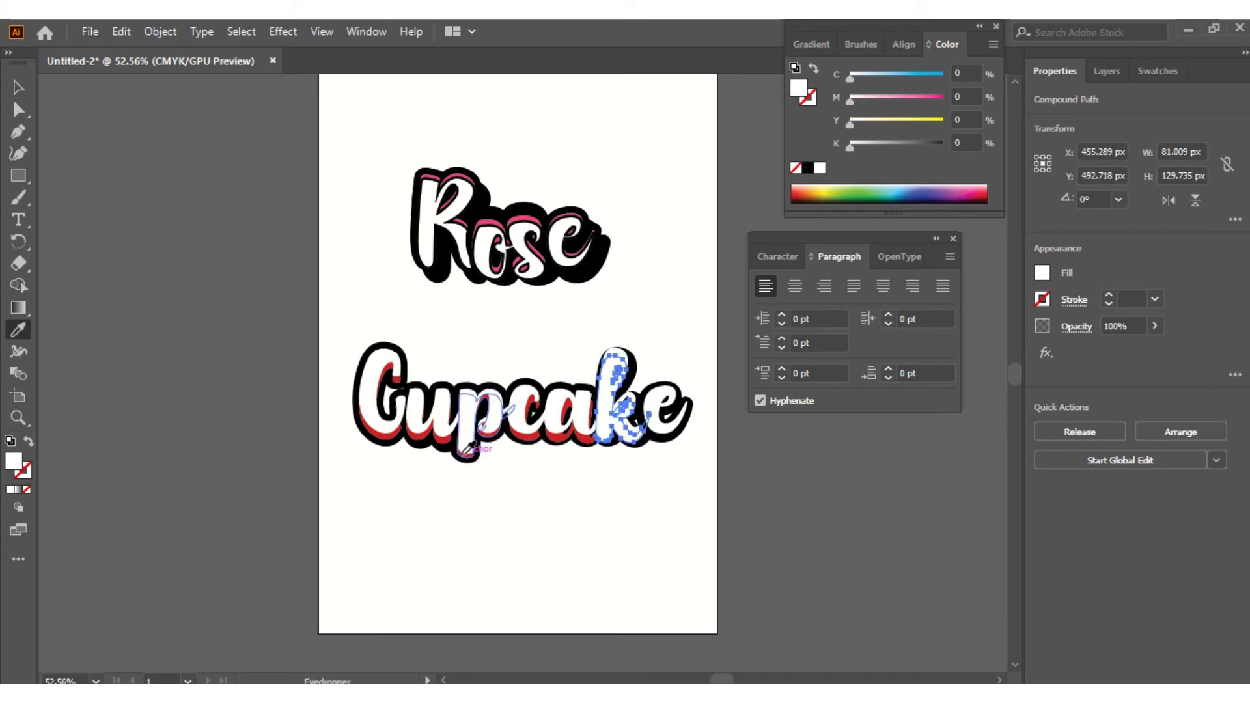
{"action": "left_click", "coordinate": [466, 452]}
{"action": "left_click", "coordinate": [13, 94]}
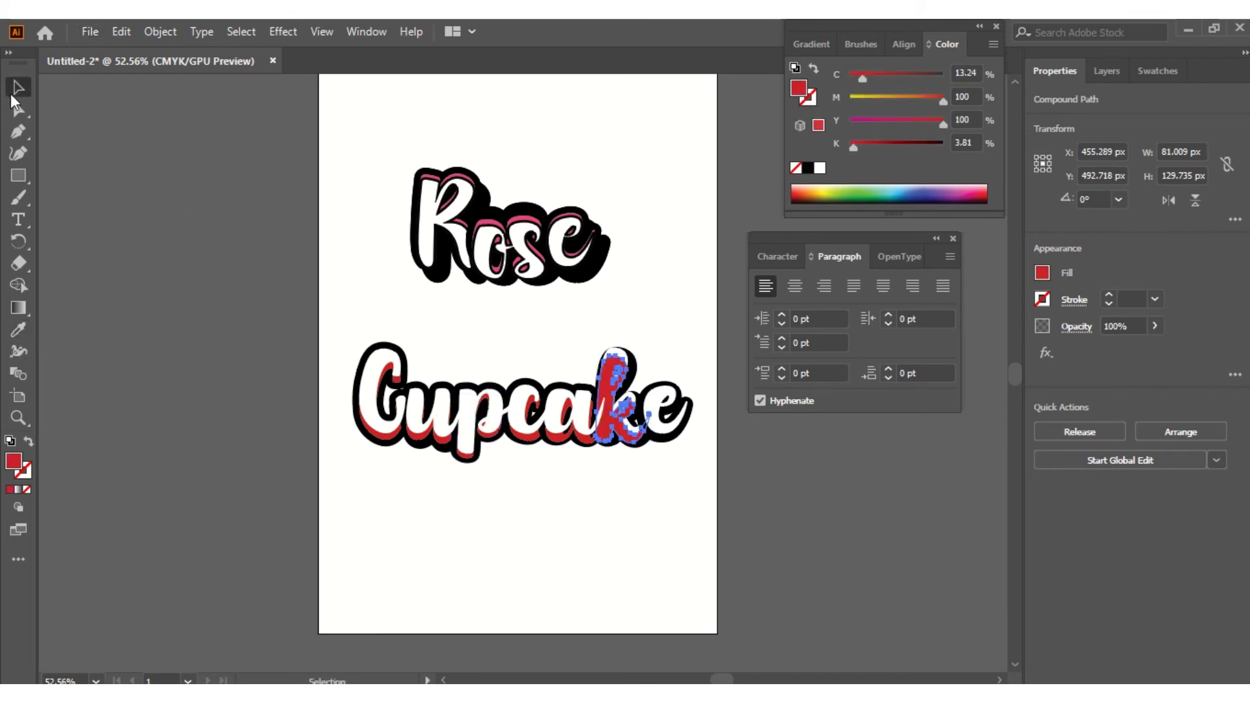
- Bring the white k in front of its red copy
{"action": "right_click", "coordinate": [617, 356]}
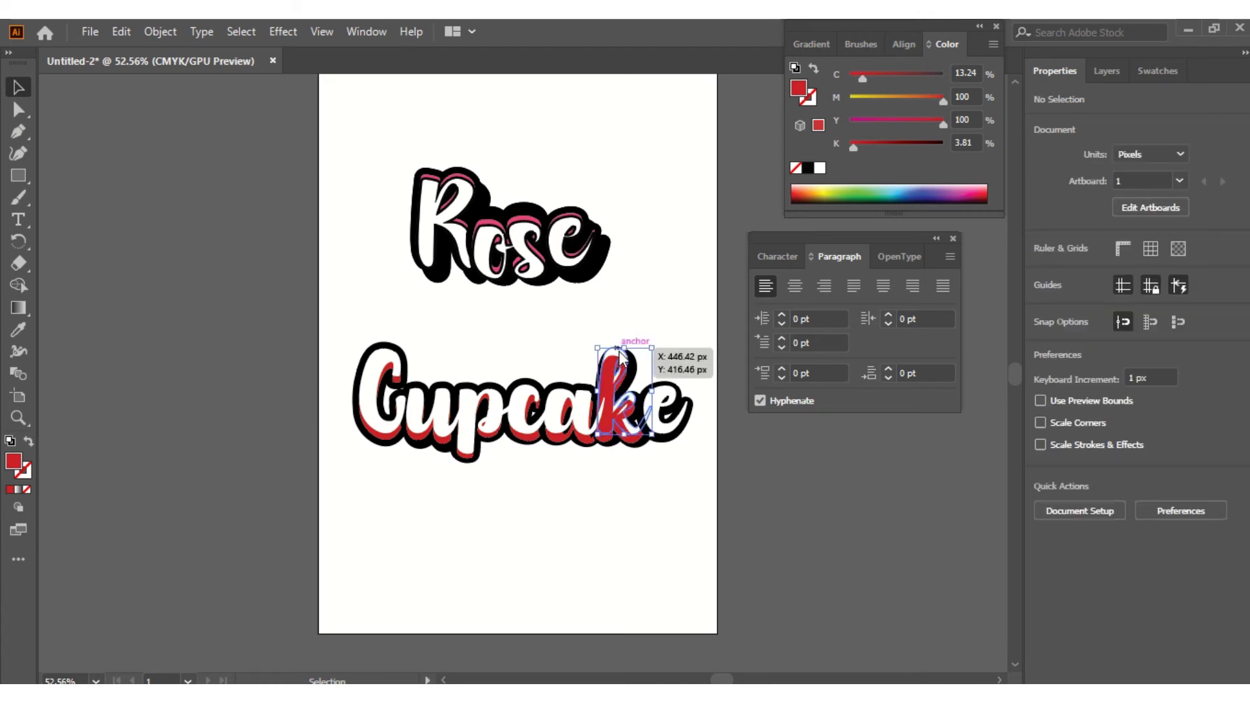
{"action": "right_click", "coordinate": [620, 357]}
{"action": "mouse_move", "coordinate": [697, 559]}
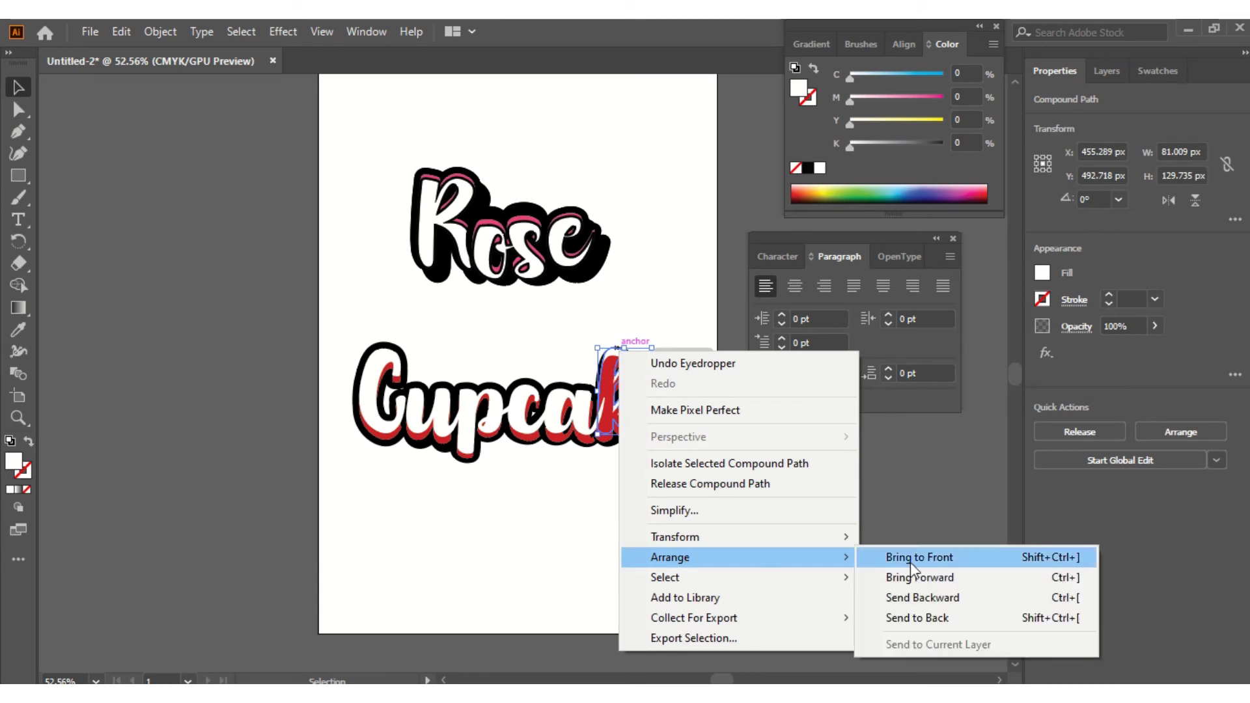
{"action": "left_click", "coordinate": [911, 561]}
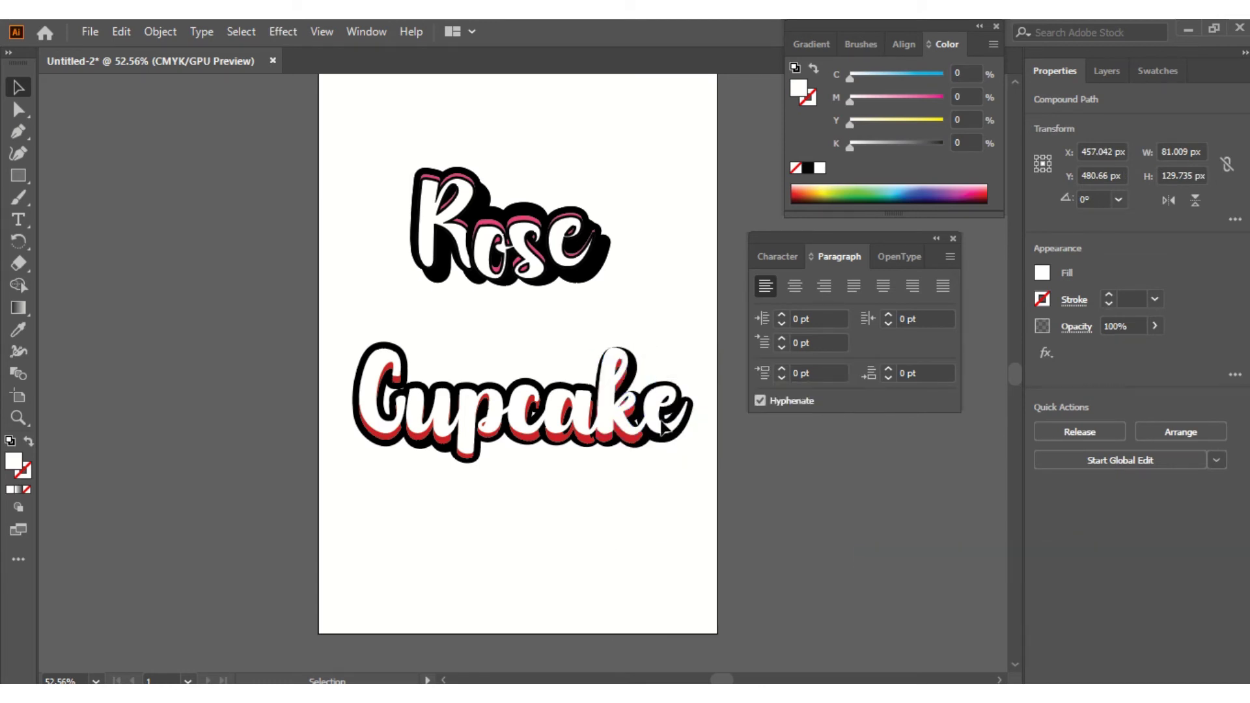
- Reposition the final e, undoing an accidental move and nudging it down about 9 px
{"action": "left_click", "coordinate": [678, 414]}
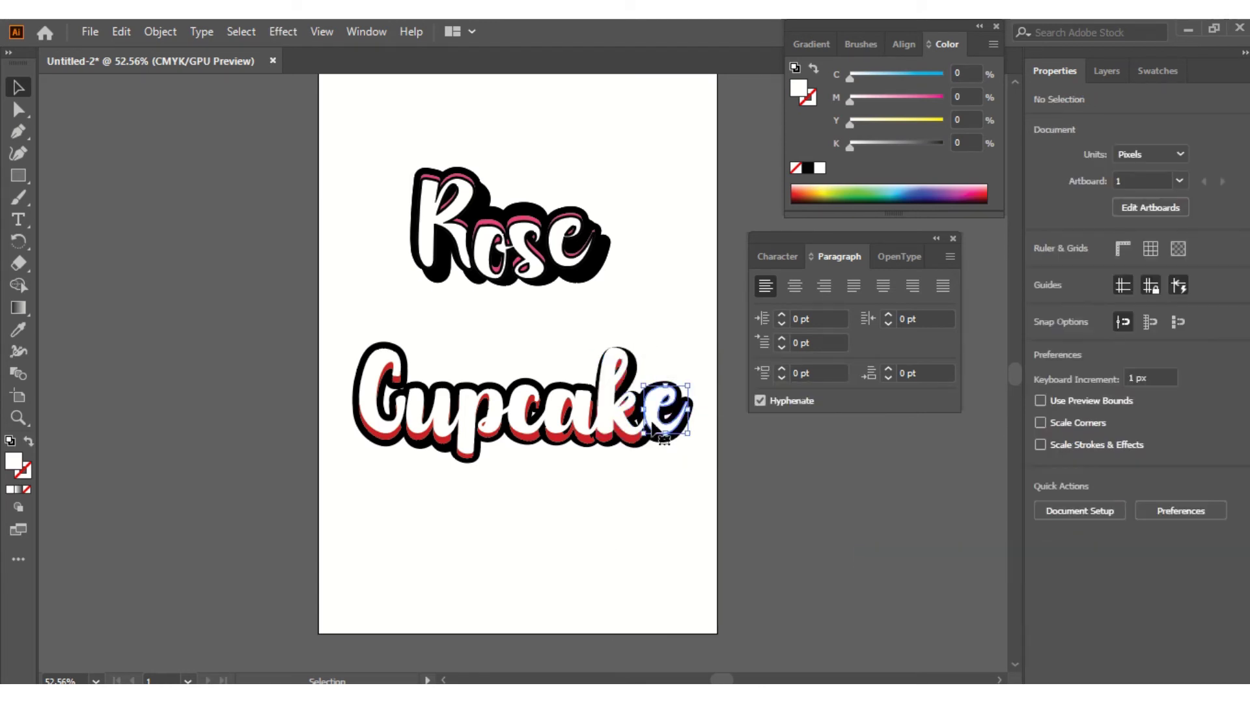
{"action": "mouse_move", "coordinate": [654, 423]}
{"action": "left_mouse_down"}
{"action": "mouse_move", "coordinate": [670, 431]}
{"action": "mouse_move", "coordinate": [670, 418]}
{"action": "left_mouse_up"}
{"action": "left_click", "coordinate": [673, 462]}
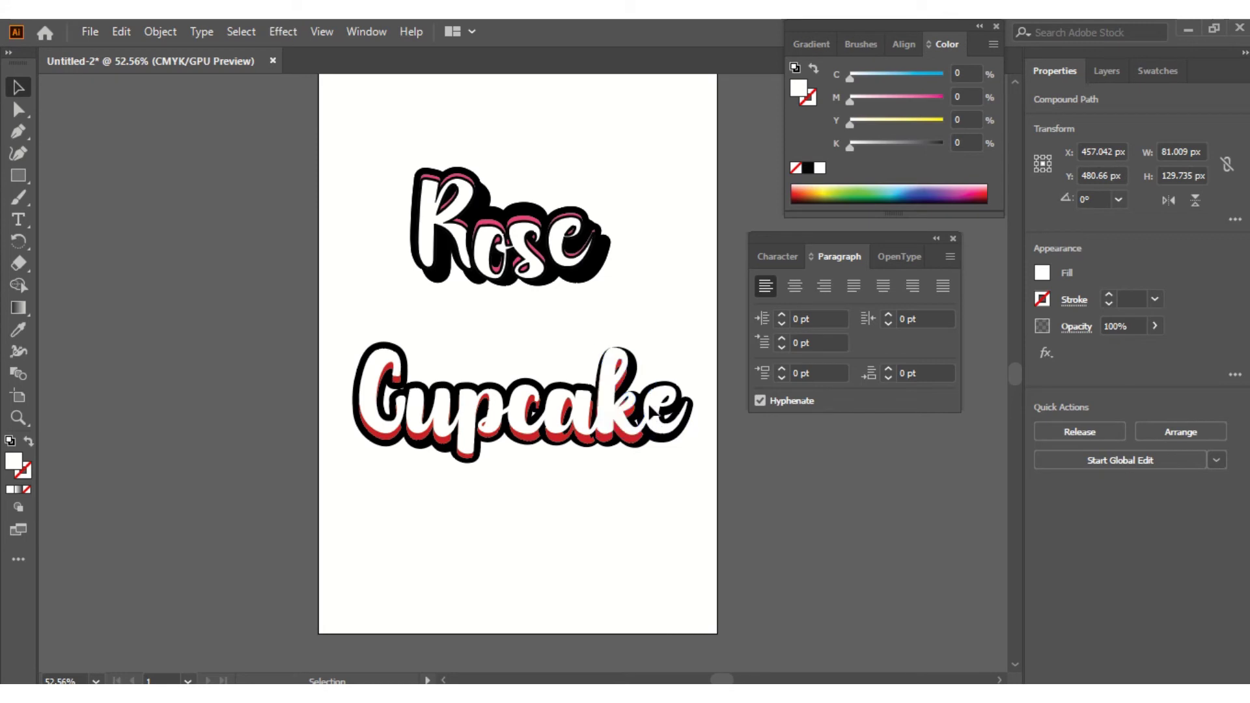
{"action": "left_click", "coordinate": [652, 406]}
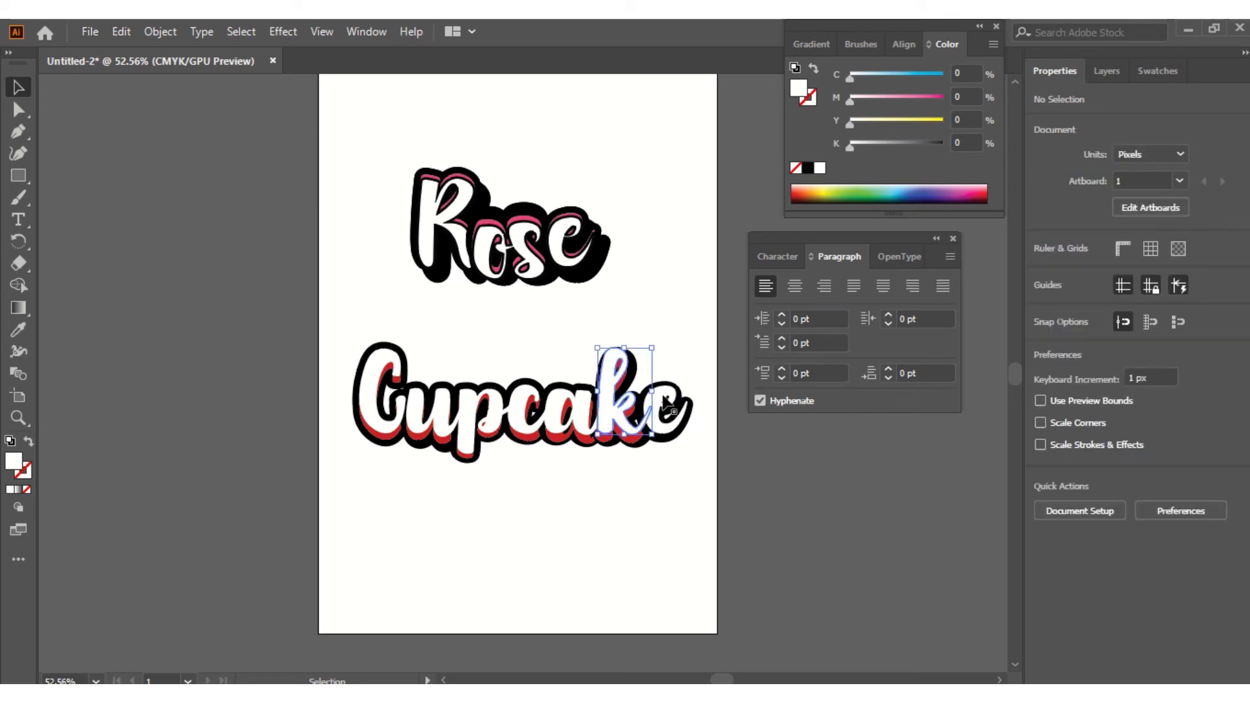
{"action": "left_click", "coordinate": [644, 404]}
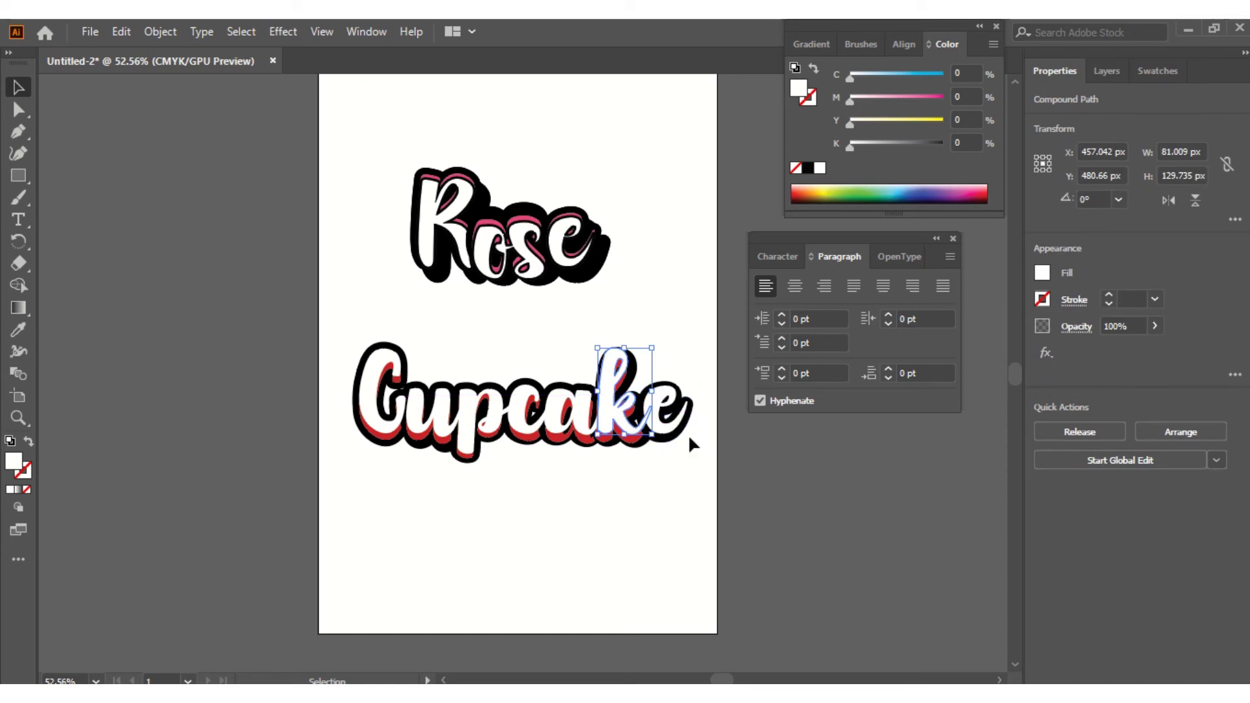
{"action": "left_click", "coordinate": [689, 435]}
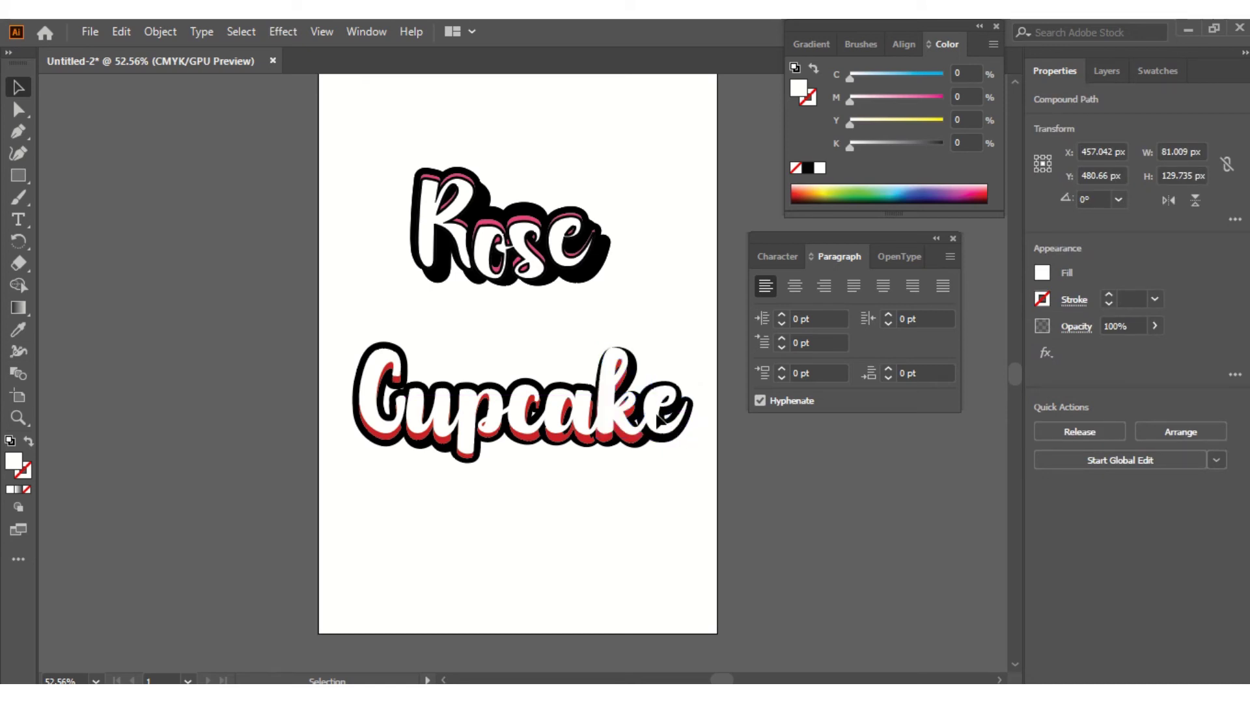
{"action": "left_click_drag", "start_coordinate": [670, 425], "coordinate": [651, 408]}
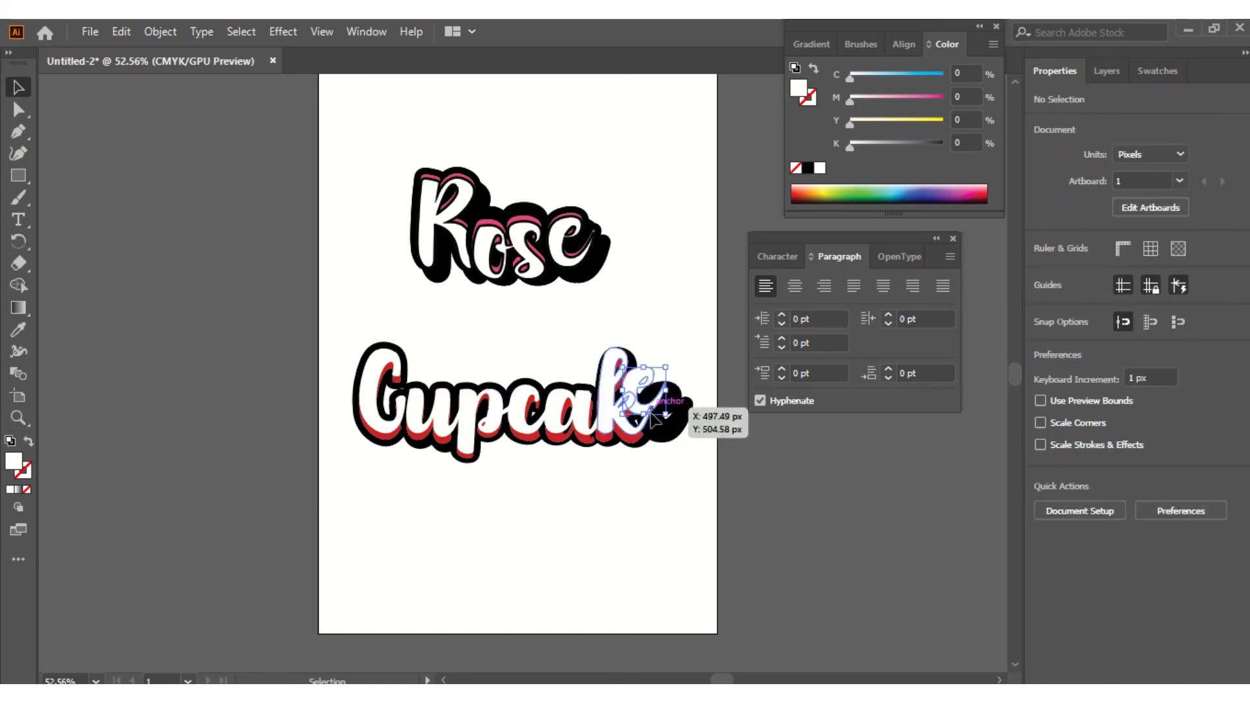
{"action": "key", "text": "ctrl+z"}
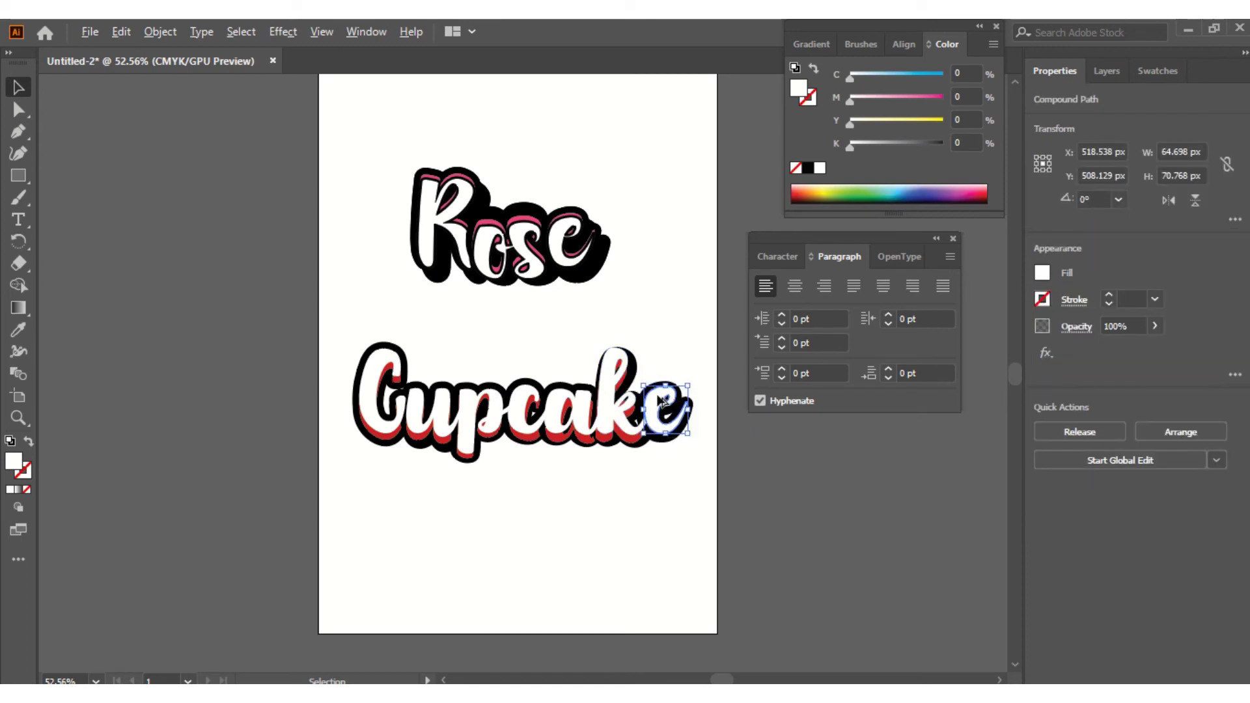
{"action": "left_click_drag", "start_coordinate": [658, 399], "coordinate": [662, 406]}
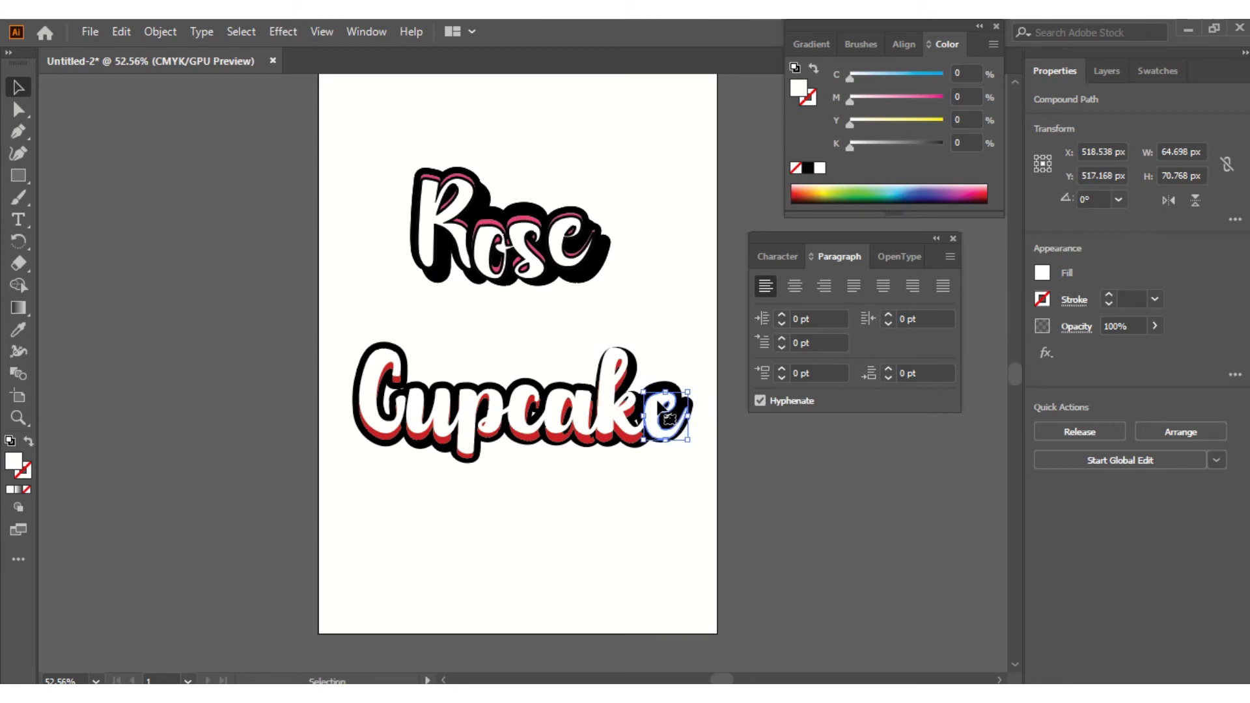
{"action": "left_click", "coordinate": [708, 466]}
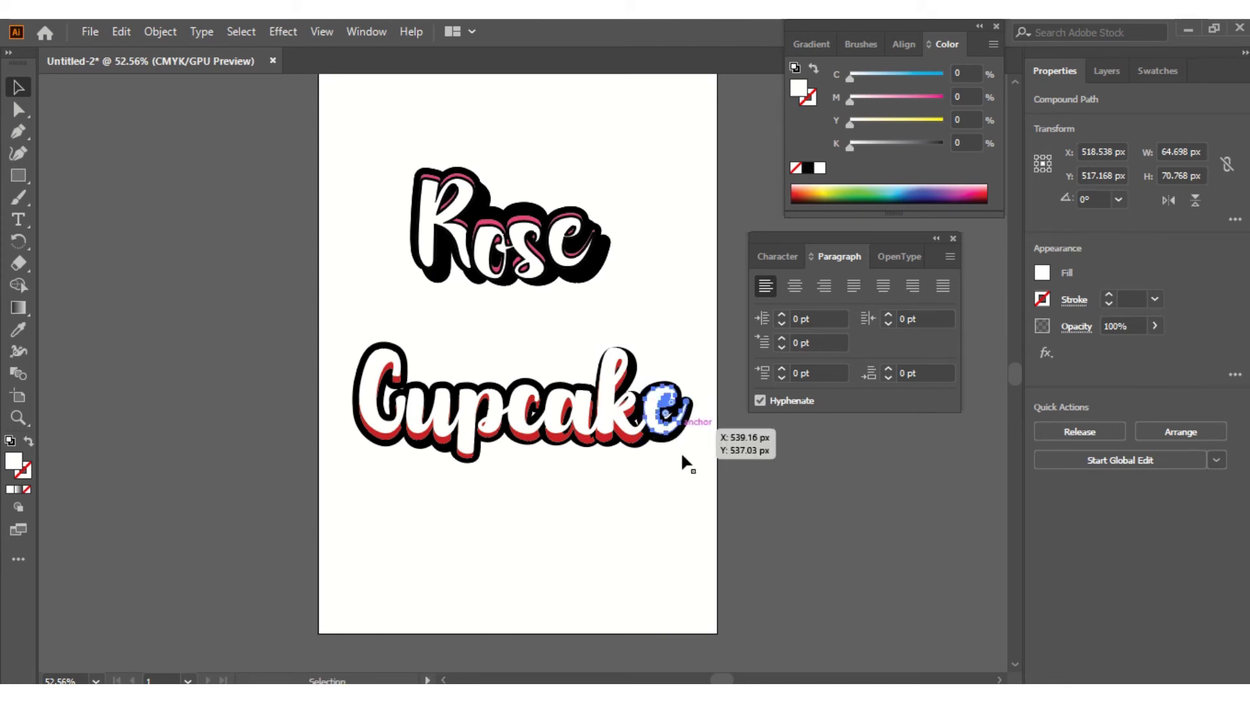
- Drag a copy of the final e slightly downward
{"action": "left_click", "coordinate": [677, 450]}
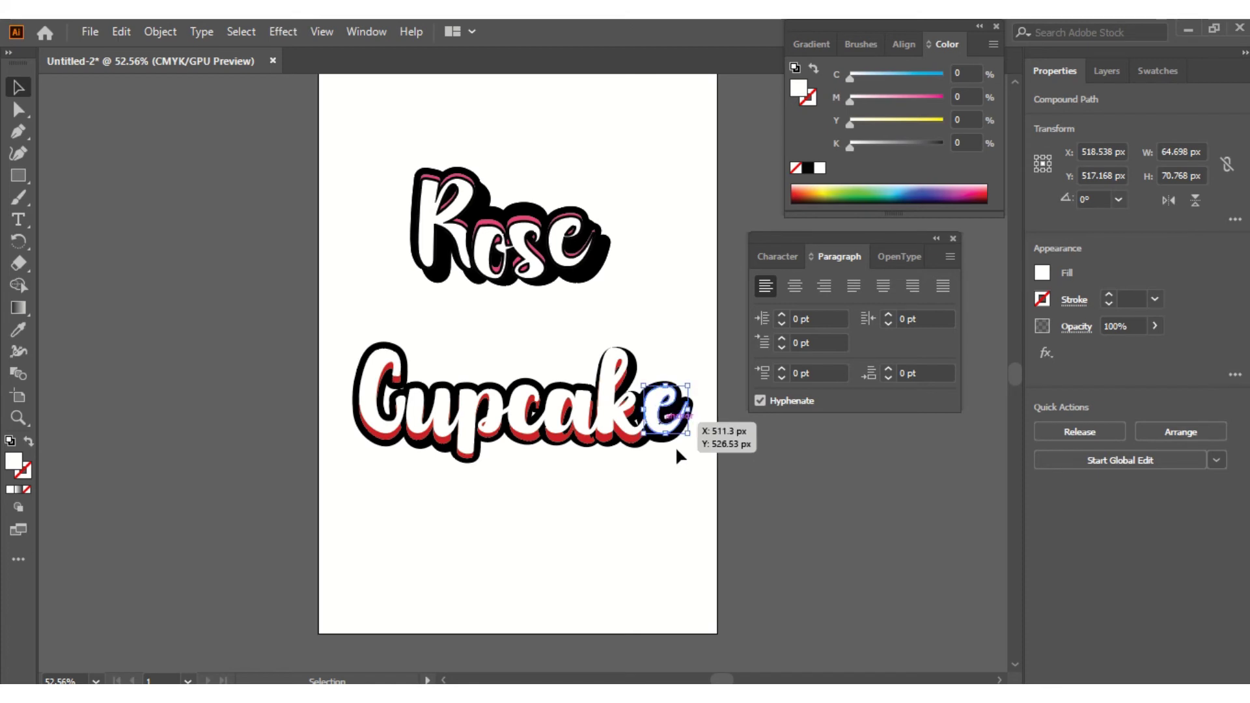
{"action": "left_click", "coordinate": [674, 447]}
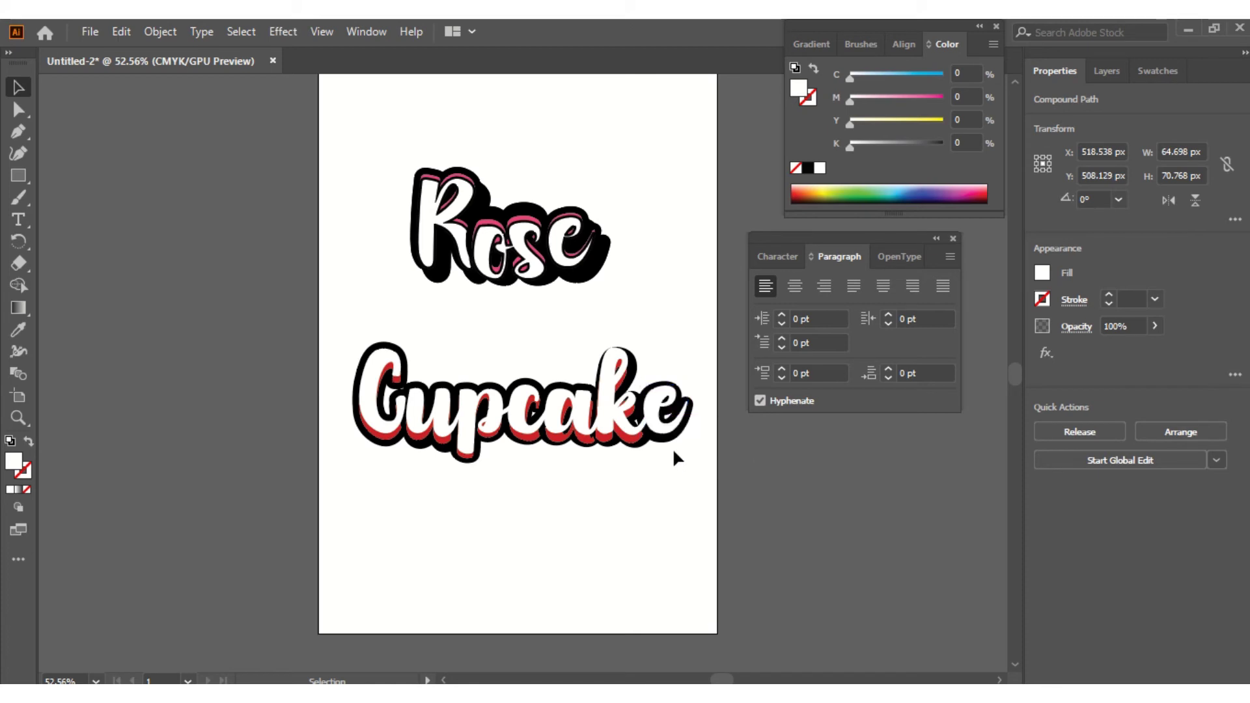
{"action": "left_click", "coordinate": [652, 403]}
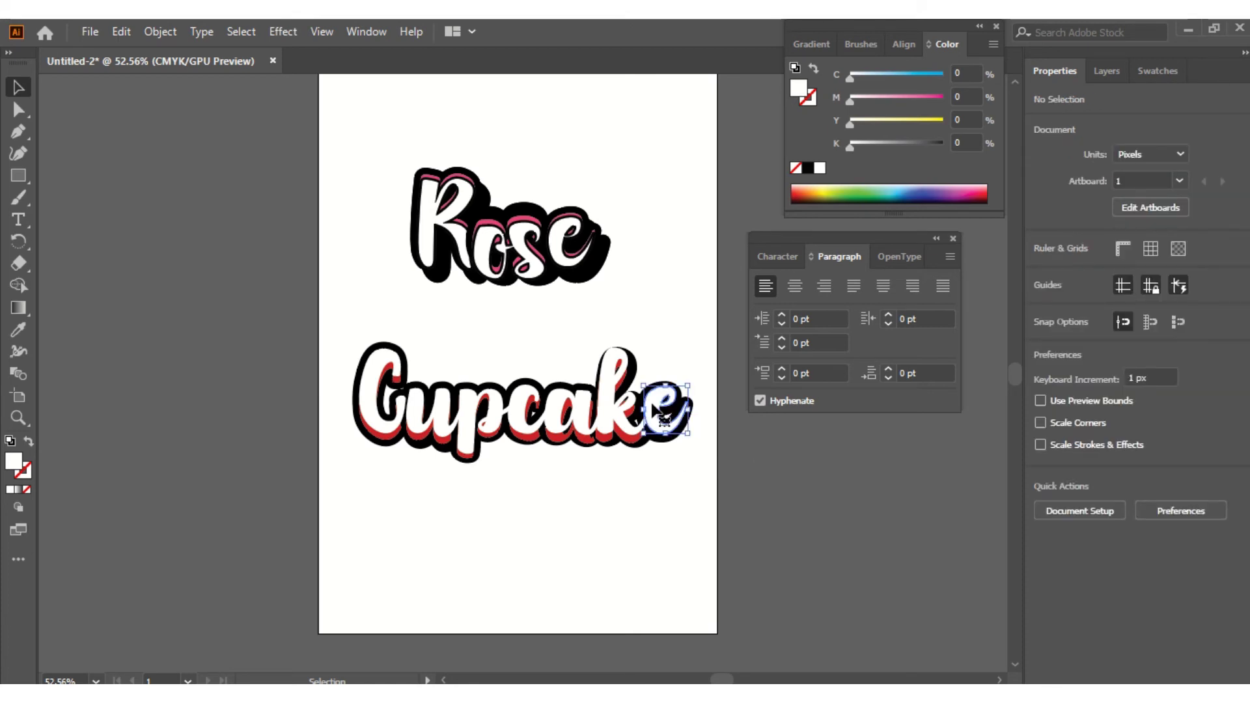
{"action": "left_click_drag", "start_coordinate": [658, 409], "coordinate": [659, 410]}
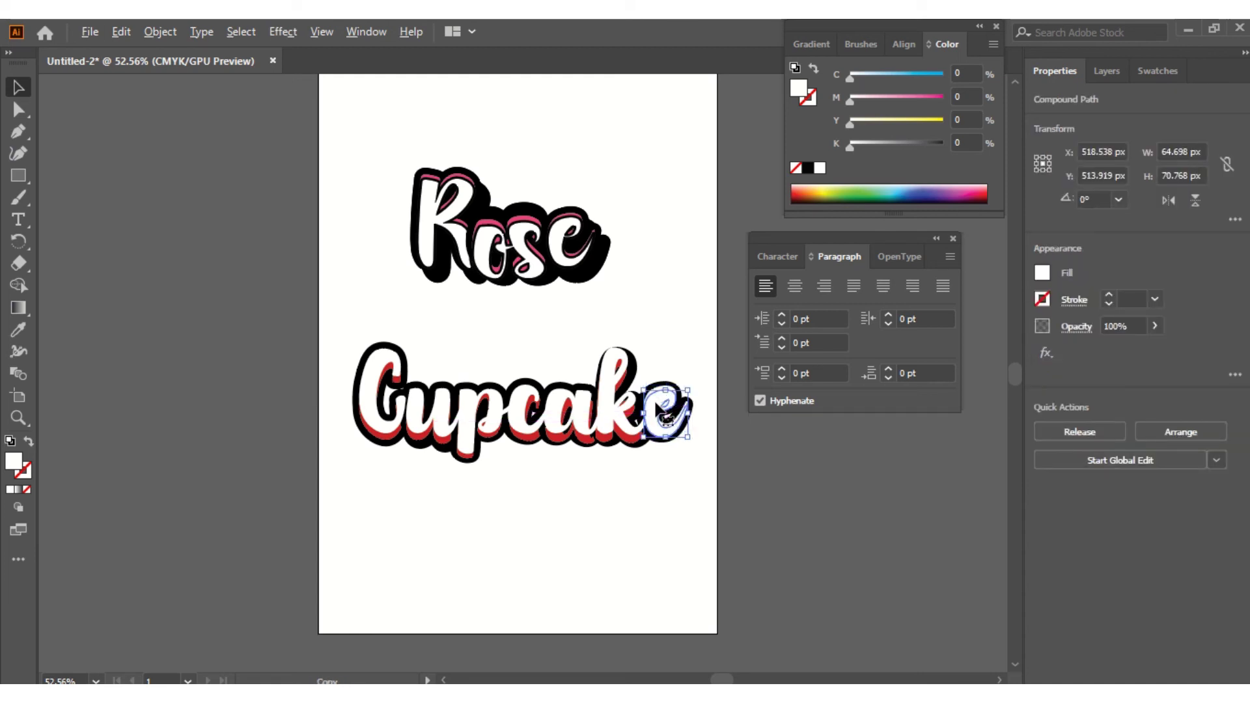
{"action": "left_click", "coordinate": [689, 471]}
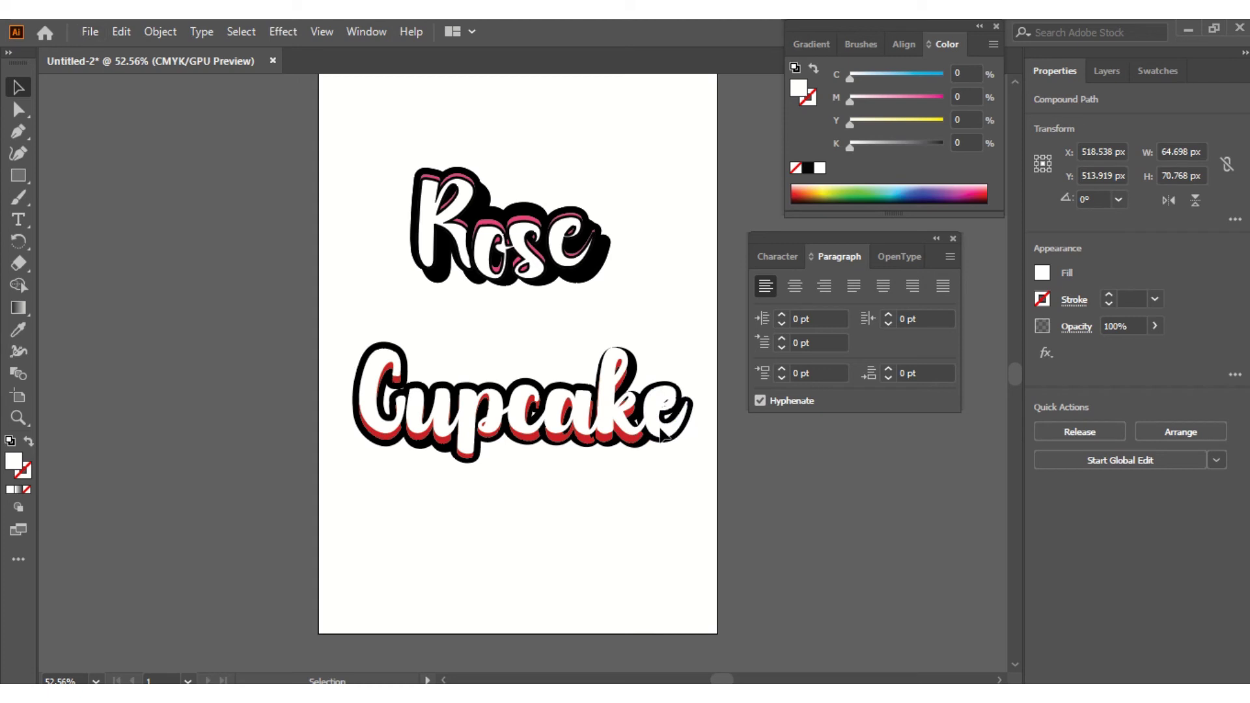
{"action": "left_click", "coordinate": [694, 422]}
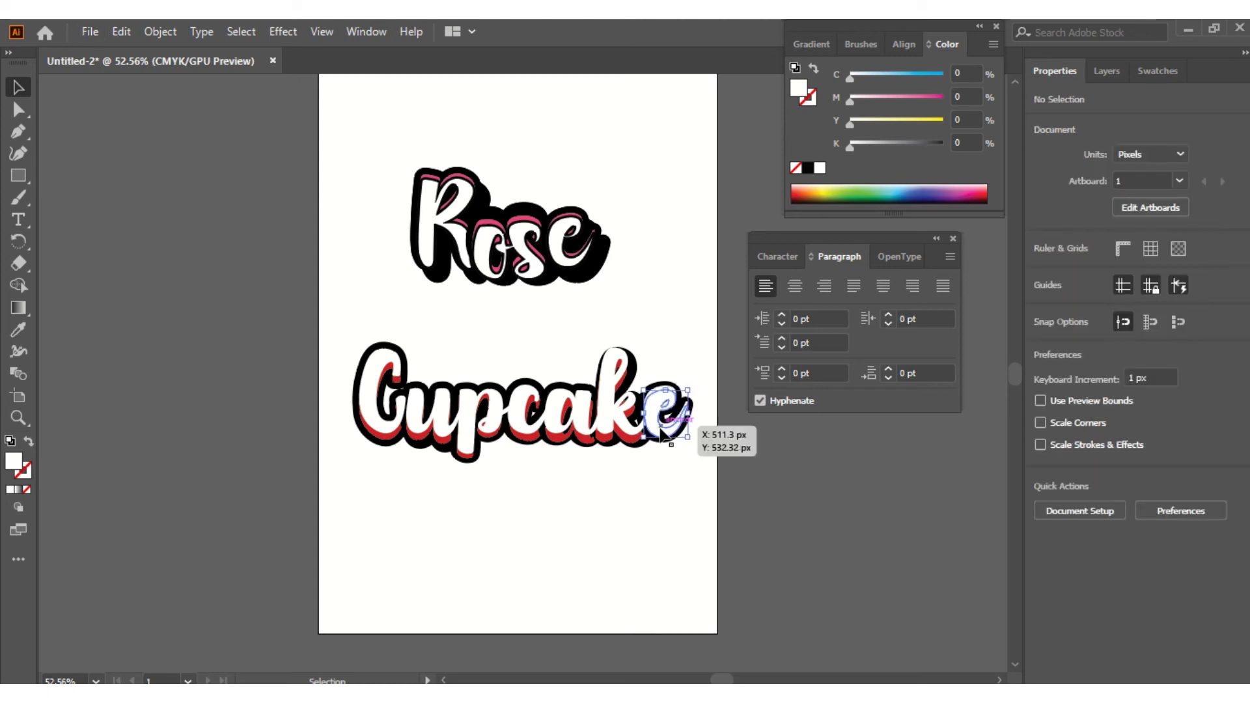
- Fill the e copy with the red accent and bring the white e back in front
{"action": "key", "text": "ctrl+z"}
{"action": "left_click", "coordinate": [16, 334]}
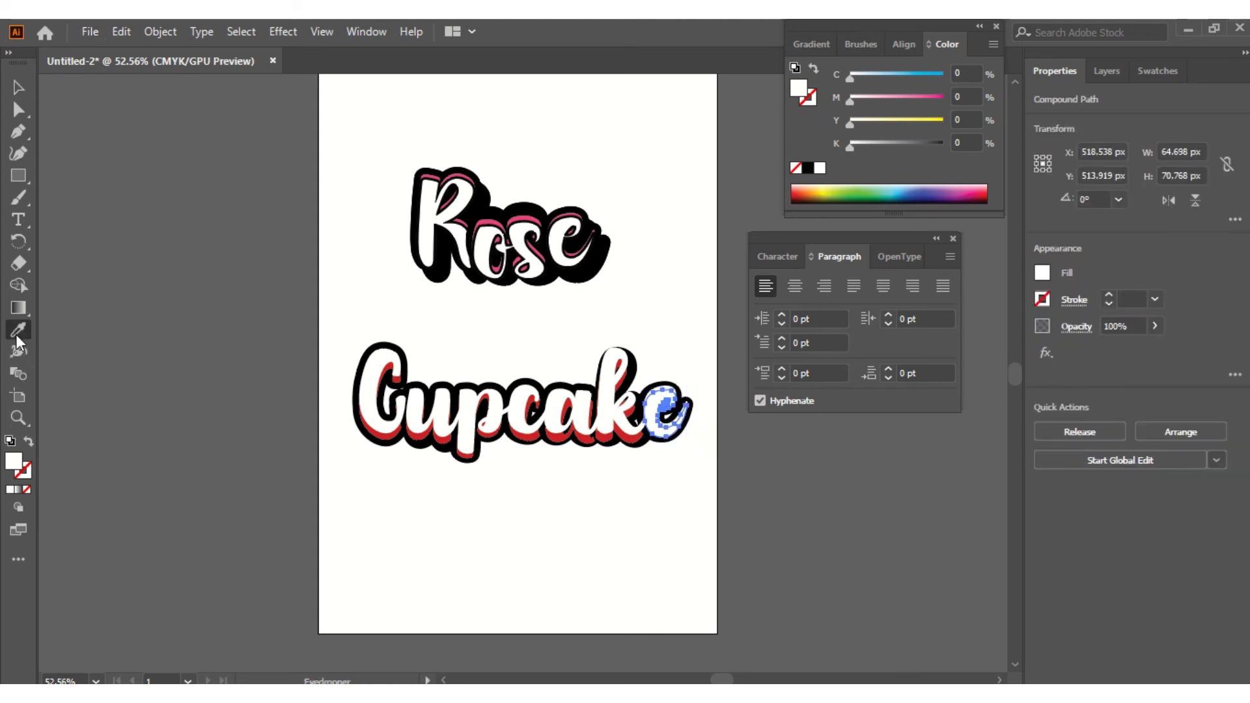
{"action": "left_click", "coordinate": [418, 433]}
{"action": "left_click", "coordinate": [18, 87]}
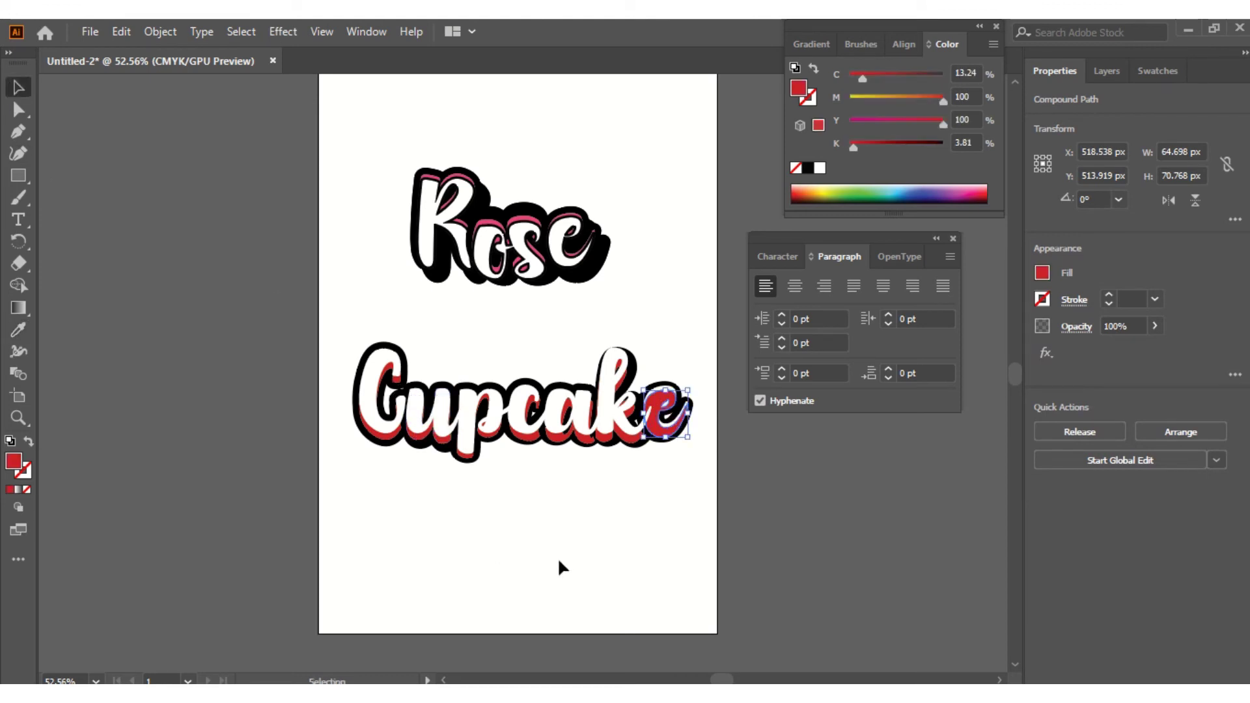
{"action": "left_click", "coordinate": [670, 388]}
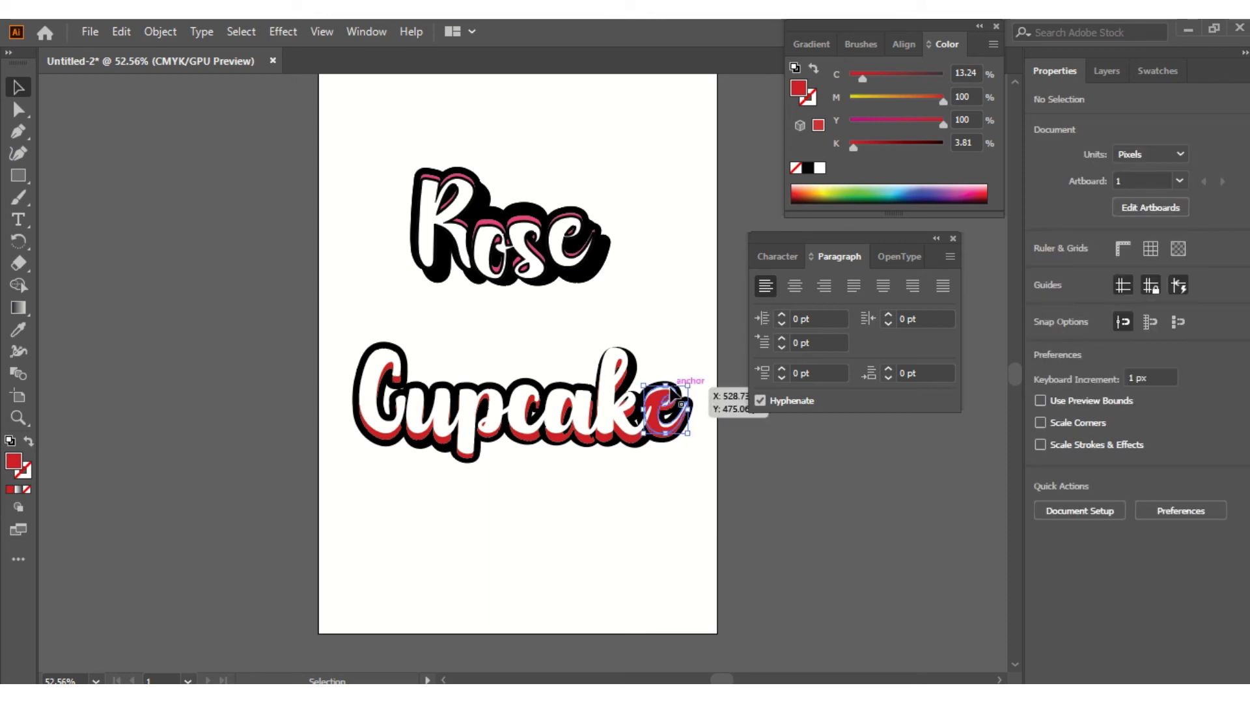
{"action": "right_click", "coordinate": [672, 391]}
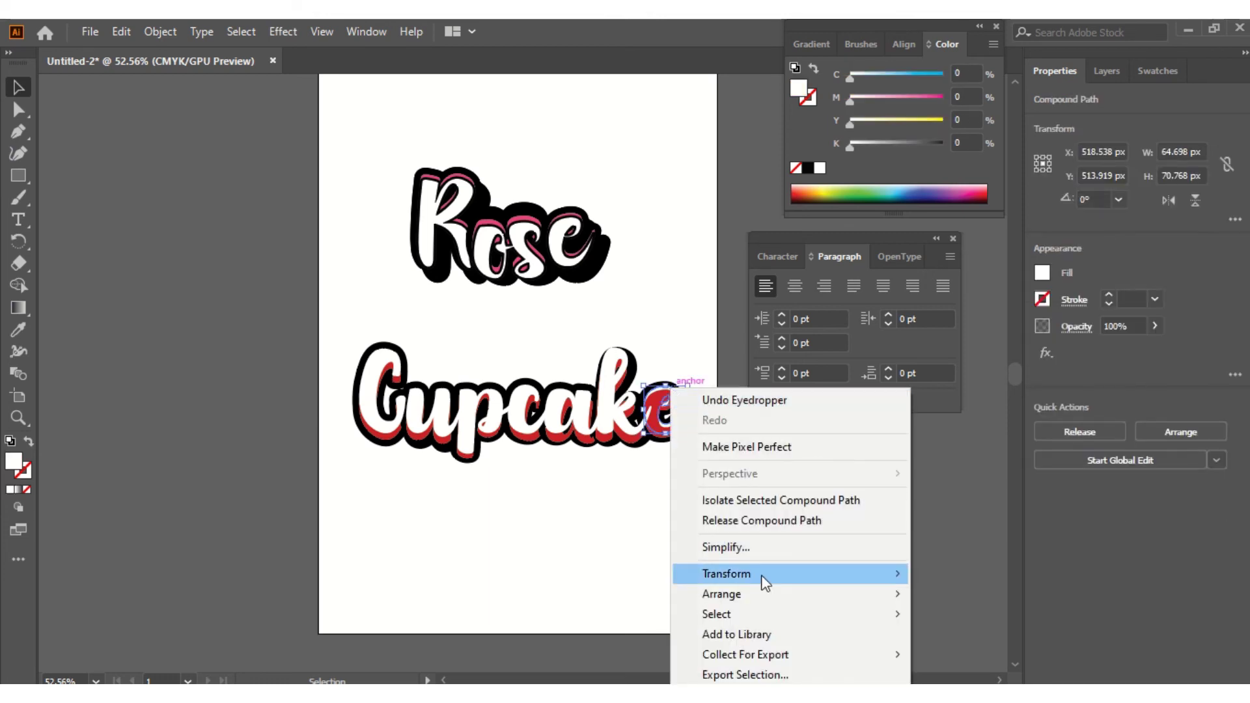
{"action": "mouse_move", "coordinate": [886, 600]}
{"action": "left_click", "coordinate": [966, 594]}
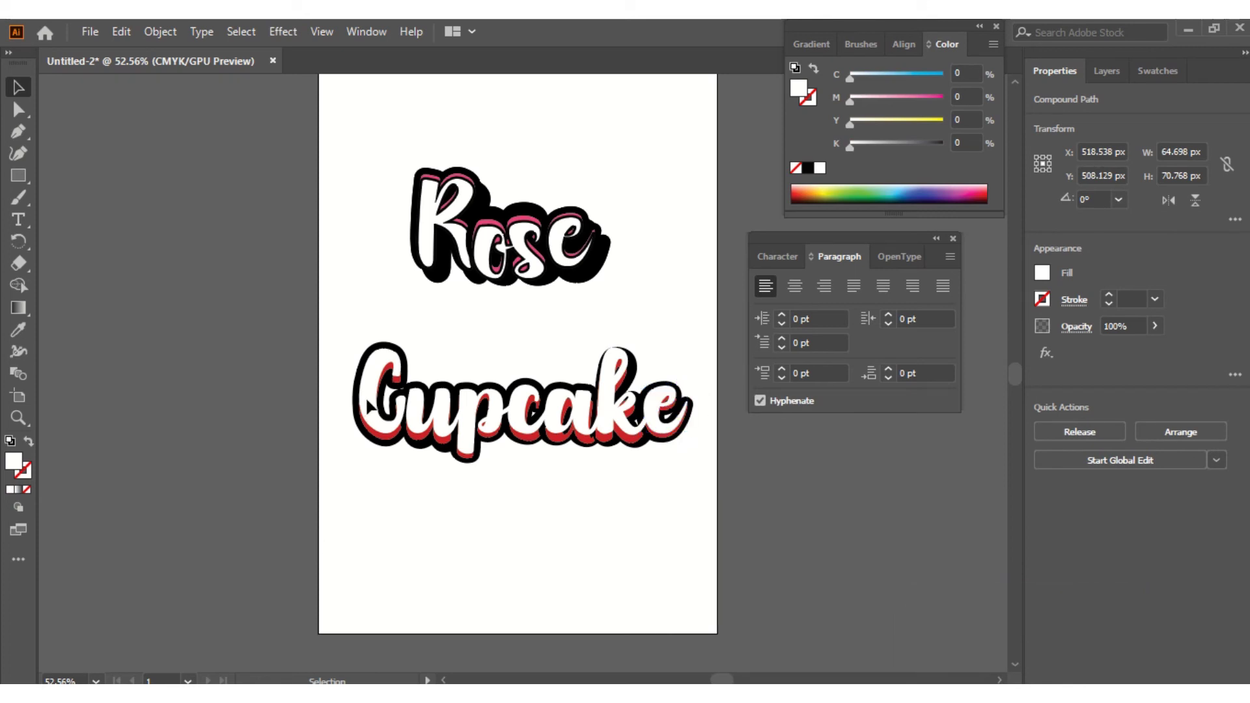
{"action": "key", "text": "ctrl+shift+a"}
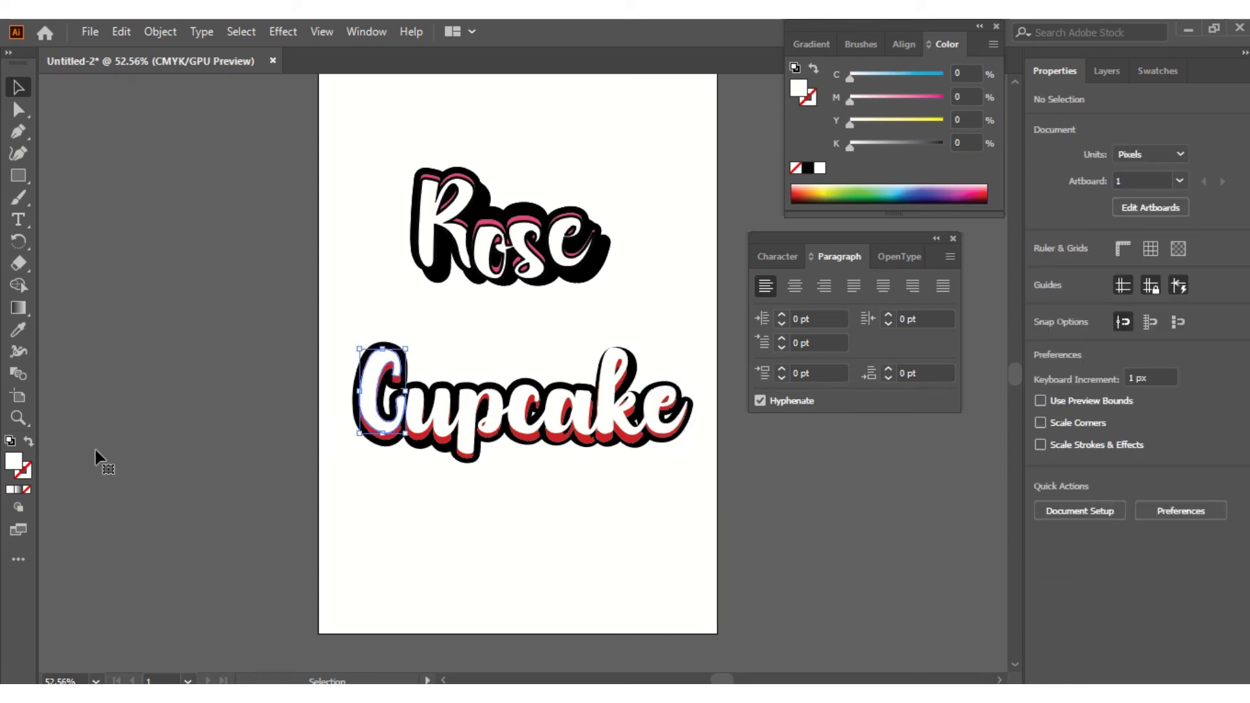
- Give the C a black 000000 outline at 3 pt weight
{"action": "left_click", "coordinate": [27, 470]}
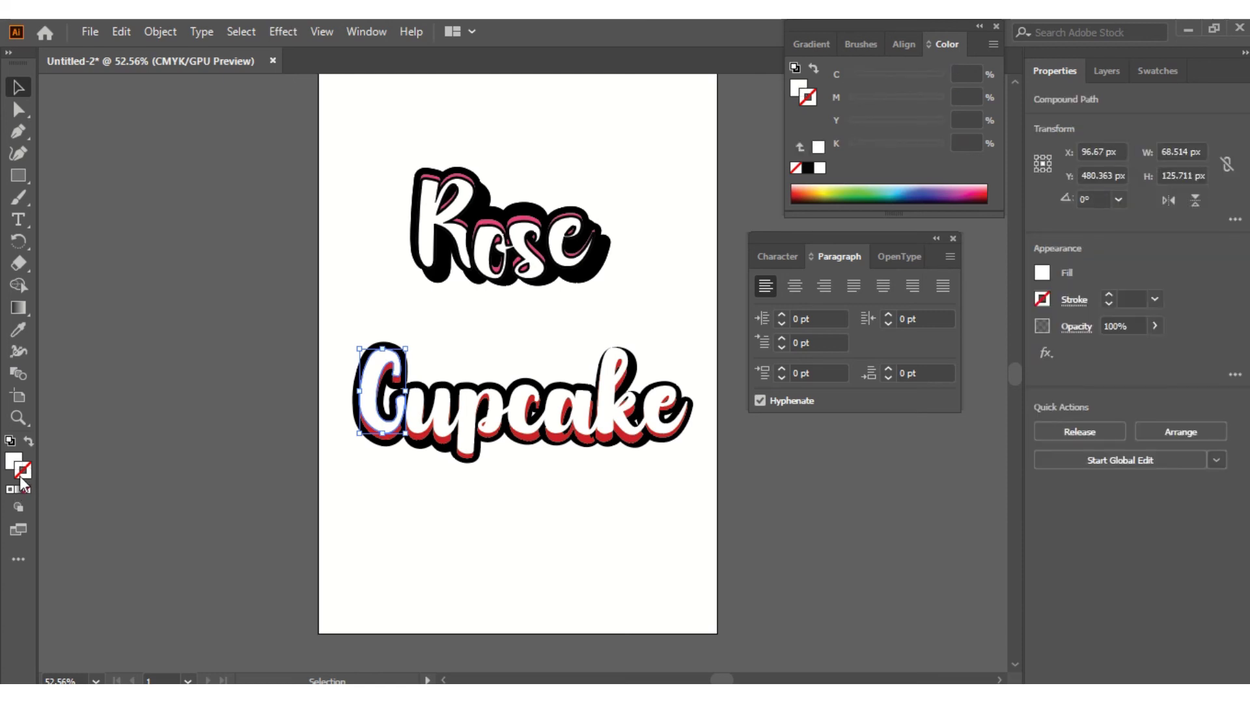
{"action": "left_click", "coordinate": [13, 489]}
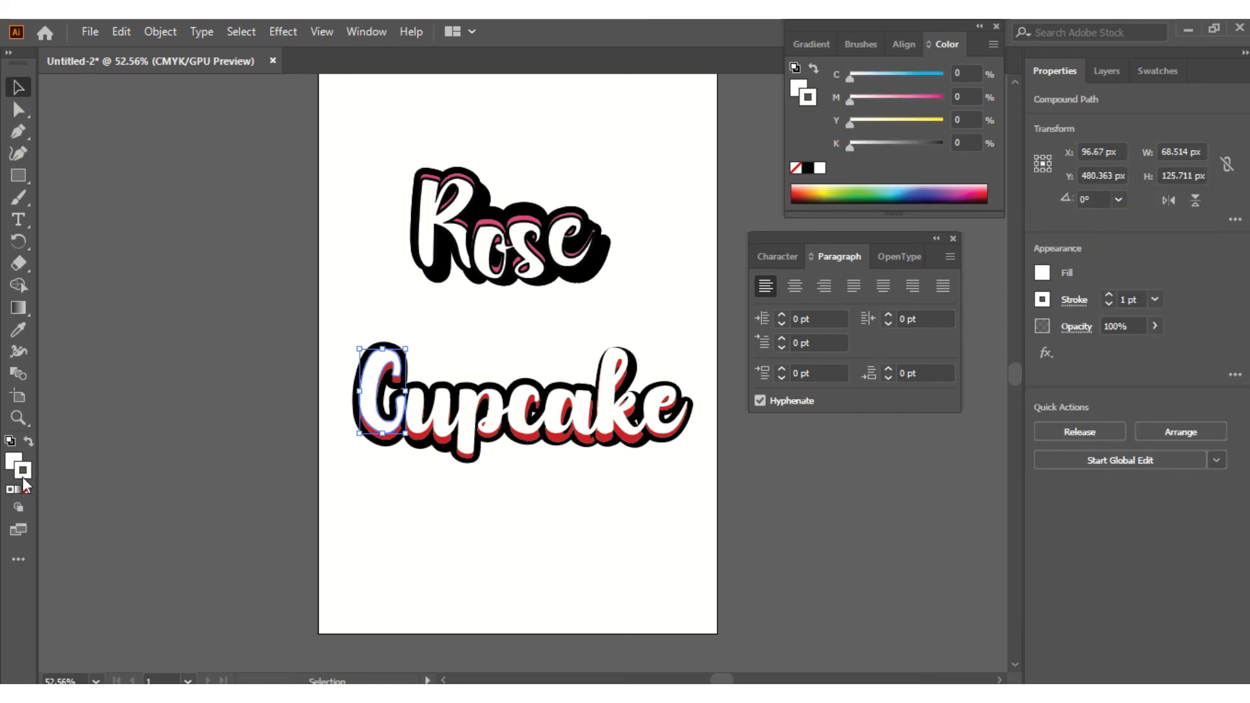
{"action": "double_click", "coordinate": [22, 477]}
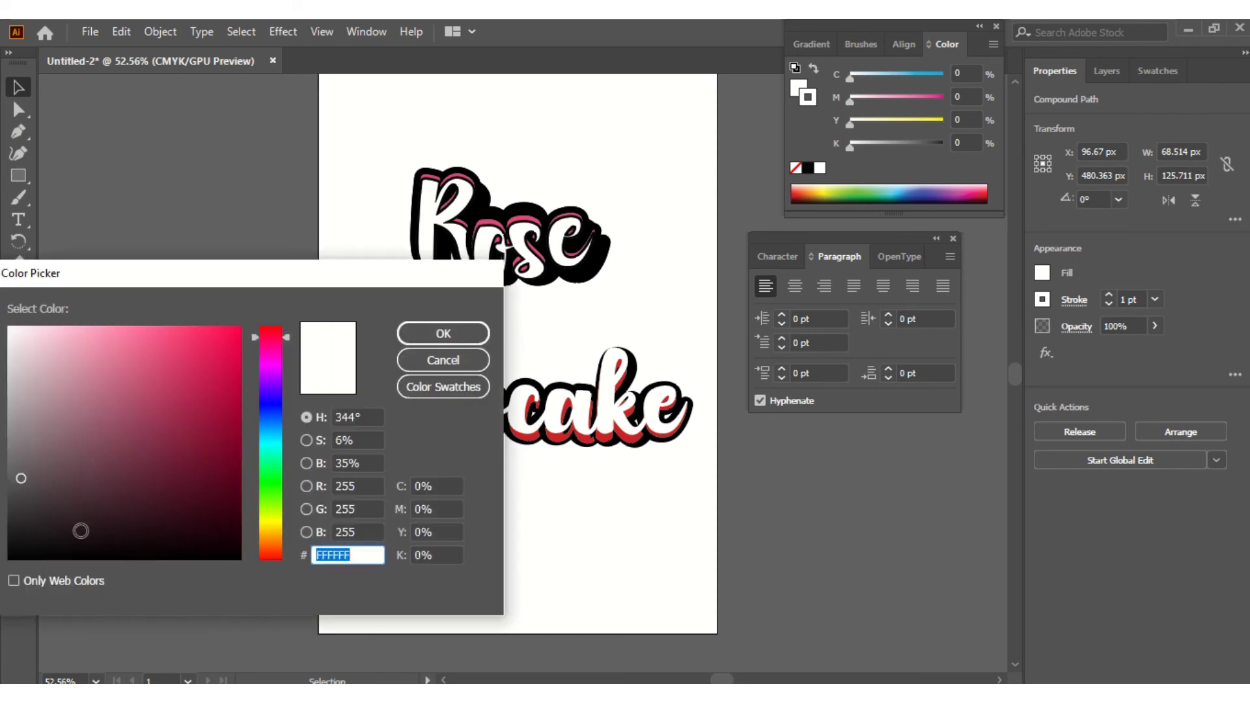
{"action": "left_click_drag", "start_coordinate": [15, 542], "coordinate": [7, 560]}
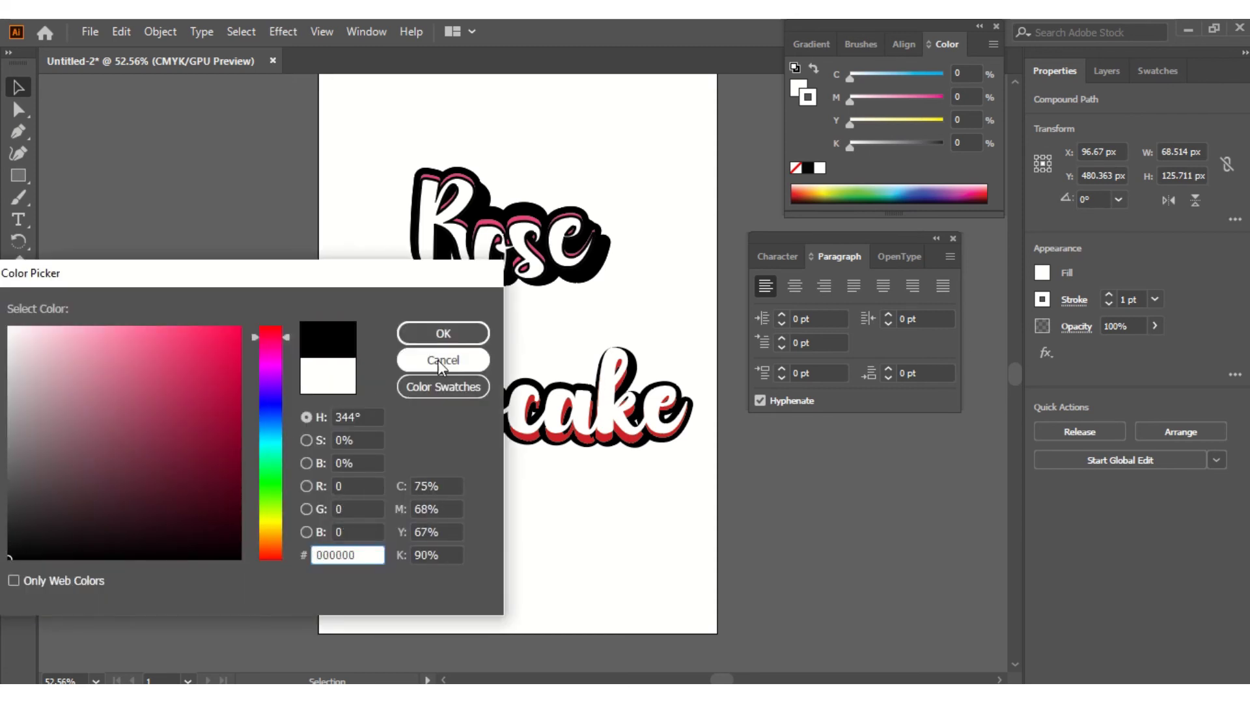
{"action": "left_click", "coordinate": [435, 337]}
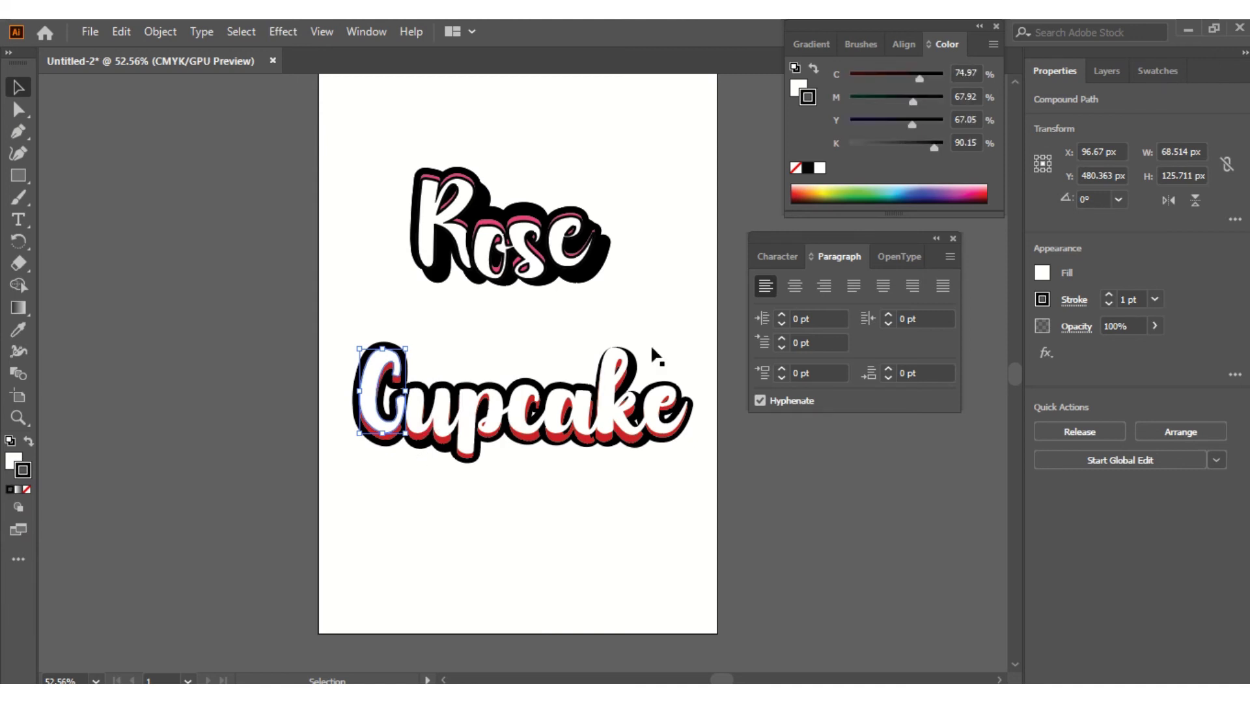
{"action": "left_click", "coordinate": [1110, 294]}
{"action": "left_click", "coordinate": [1110, 294]}
{"action": "left_click", "coordinate": [439, 511]}
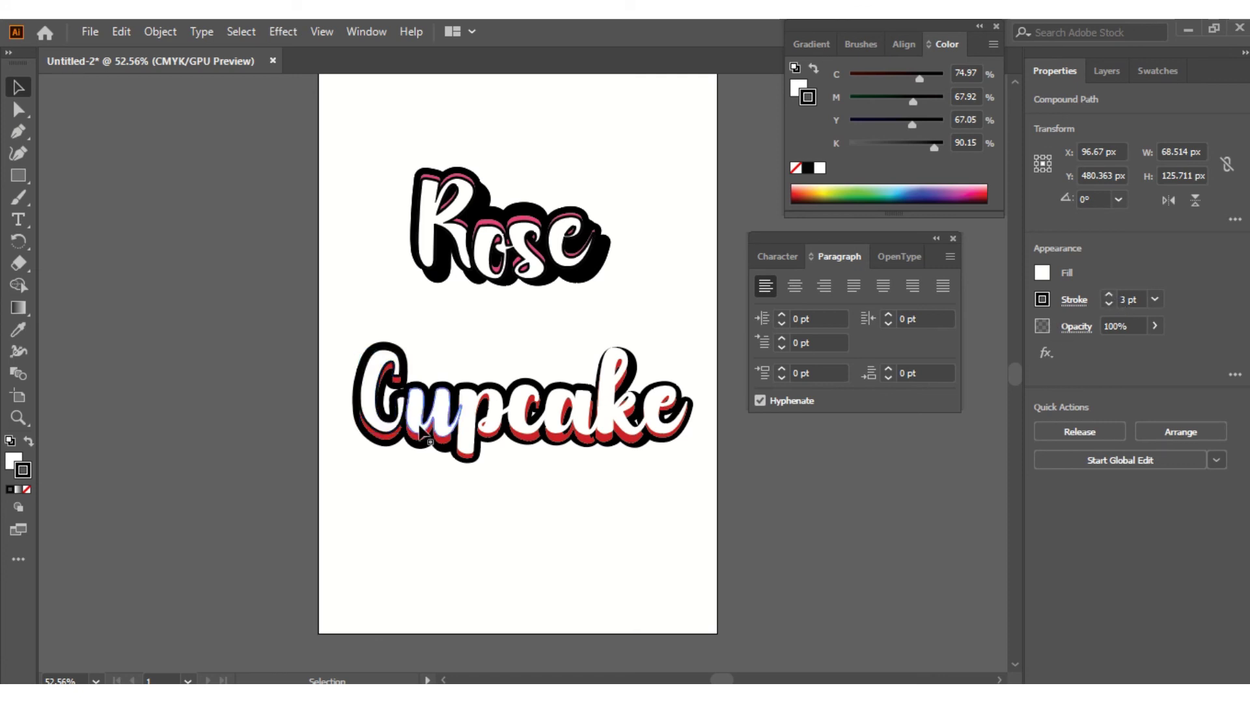
- Copy the C's black 3 pt outline onto the u, p, a, k and e with the Eyedropper
{"action": "left_click", "coordinate": [480, 436]}
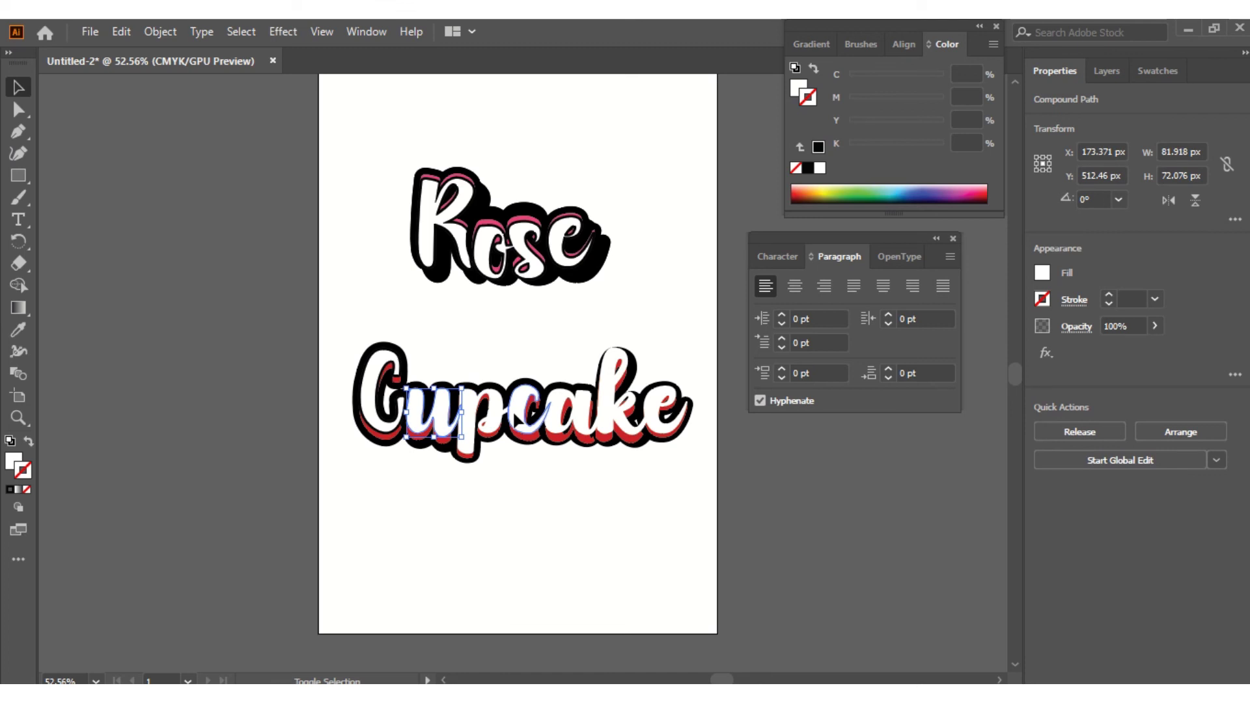
{"action": "left_click", "coordinate": [496, 420], "text": "shift"}
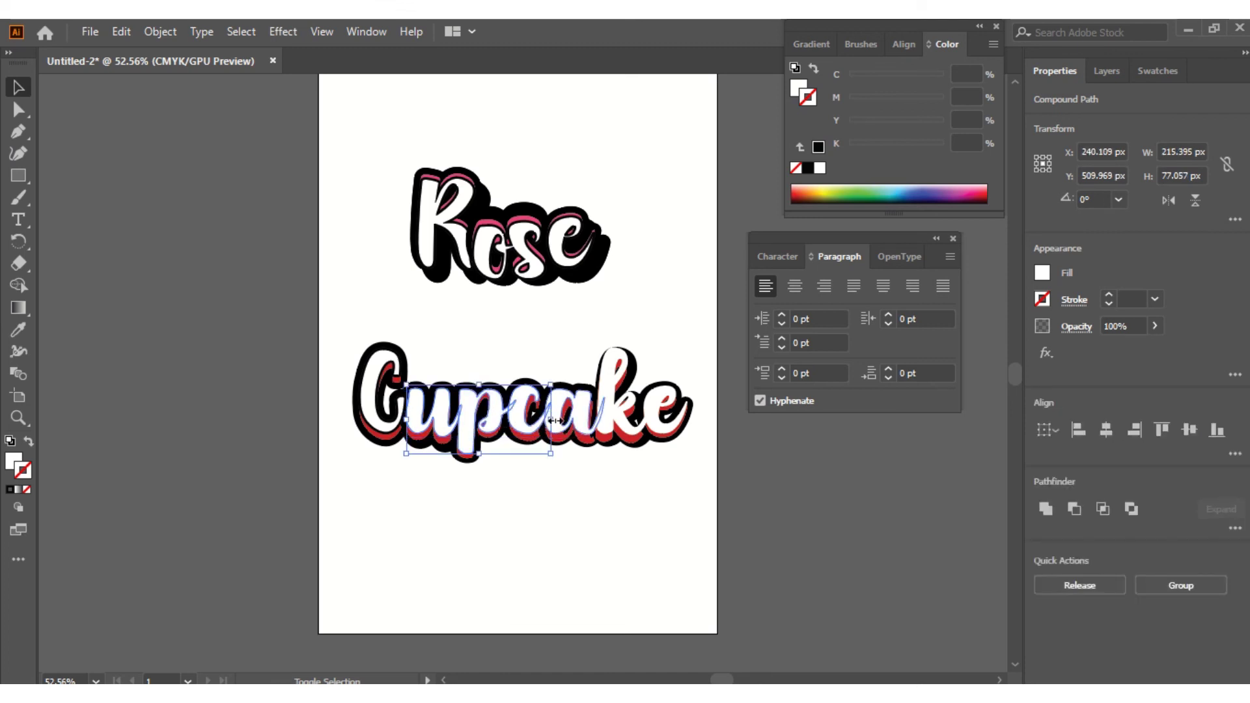
{"action": "left_click", "coordinate": [578, 420], "text": "shift"}
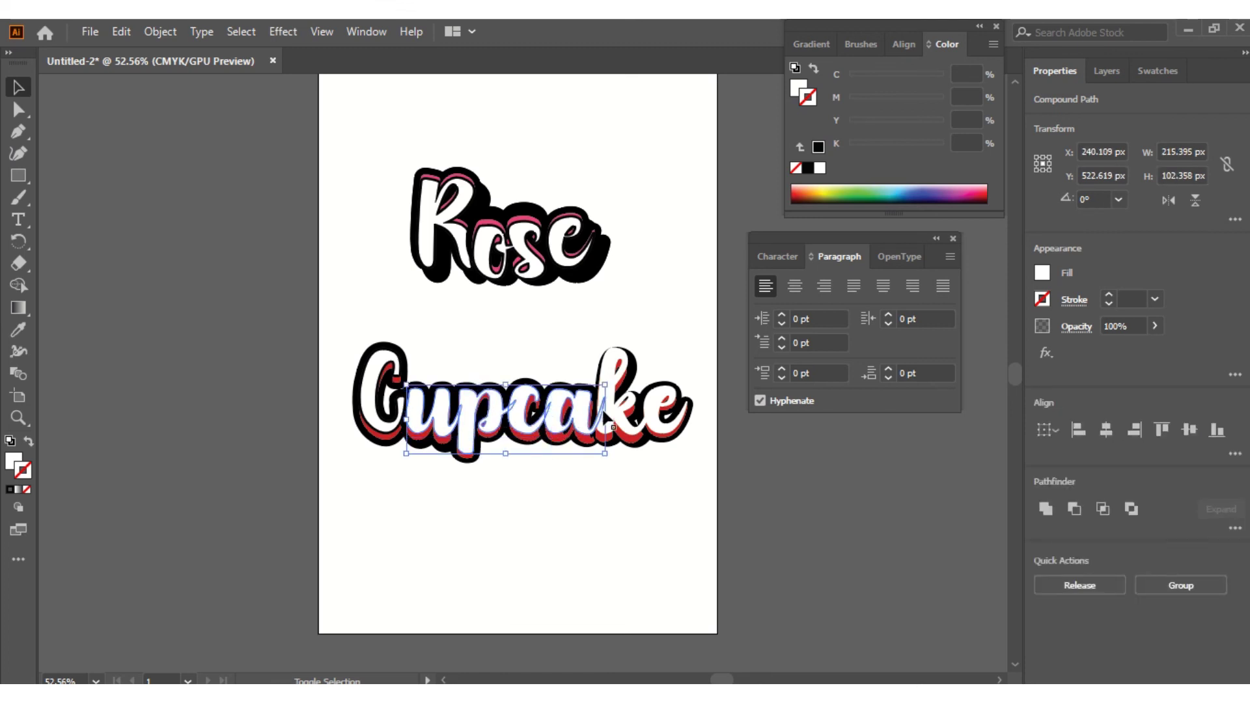
{"action": "left_click", "coordinate": [656, 424], "text": "shift"}
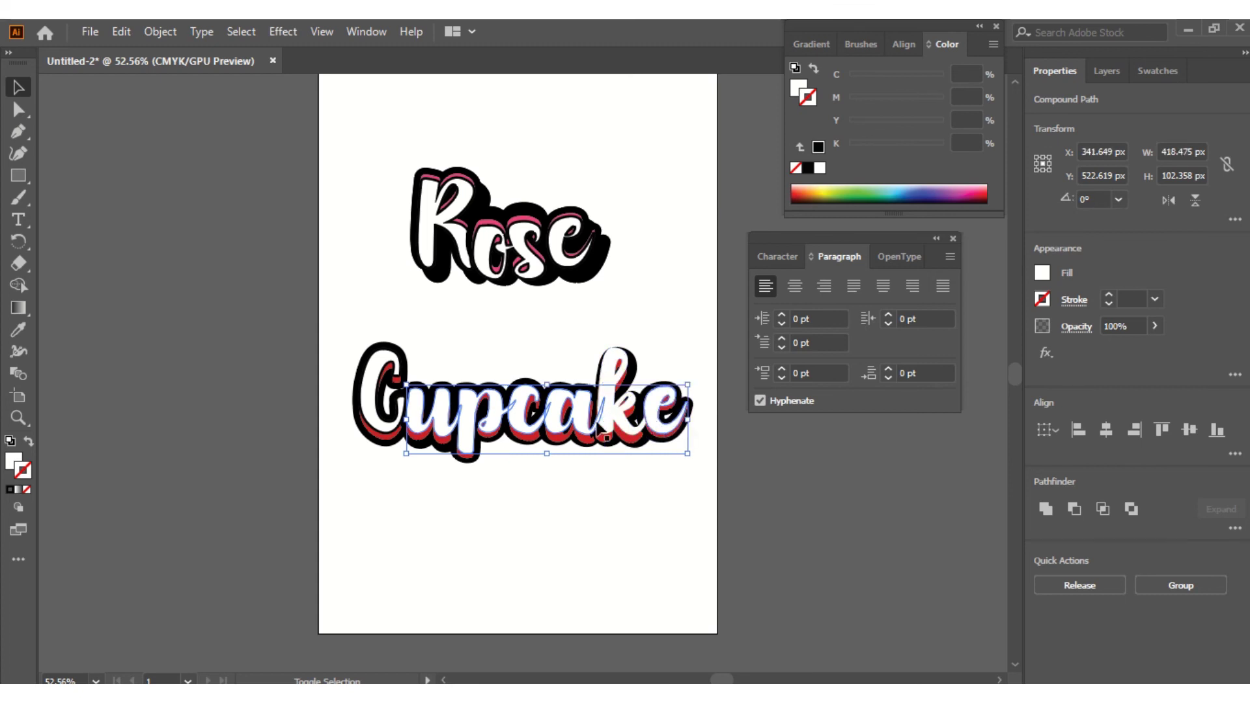
{"action": "left_click", "coordinate": [20, 328]}
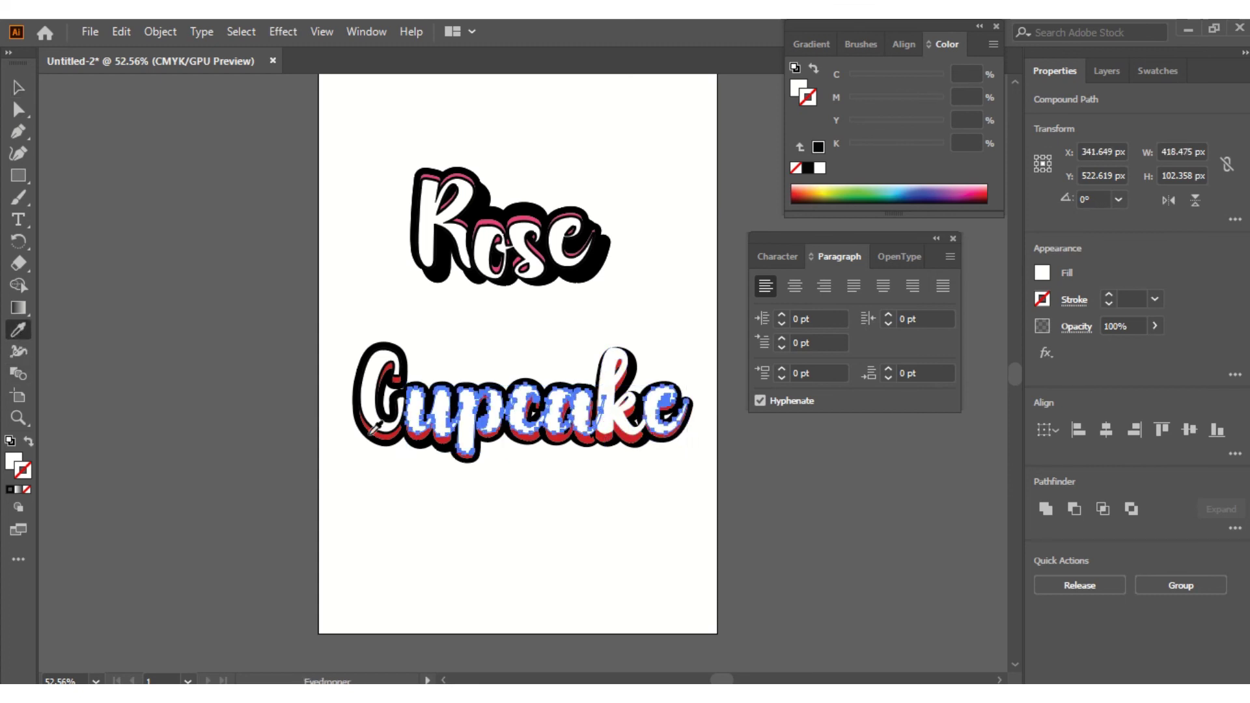
{"action": "left_click", "coordinate": [363, 398]}
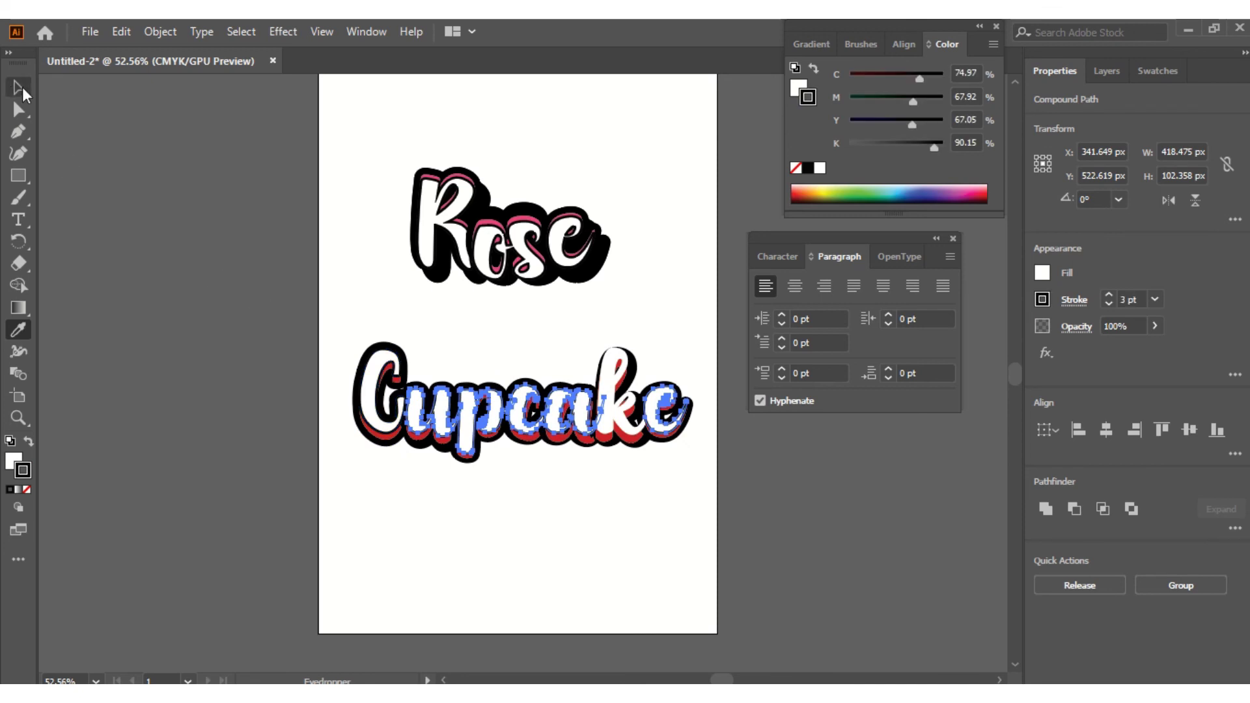
{"action": "left_click", "coordinate": [22, 88]}
{"action": "left_click", "coordinate": [224, 321]}
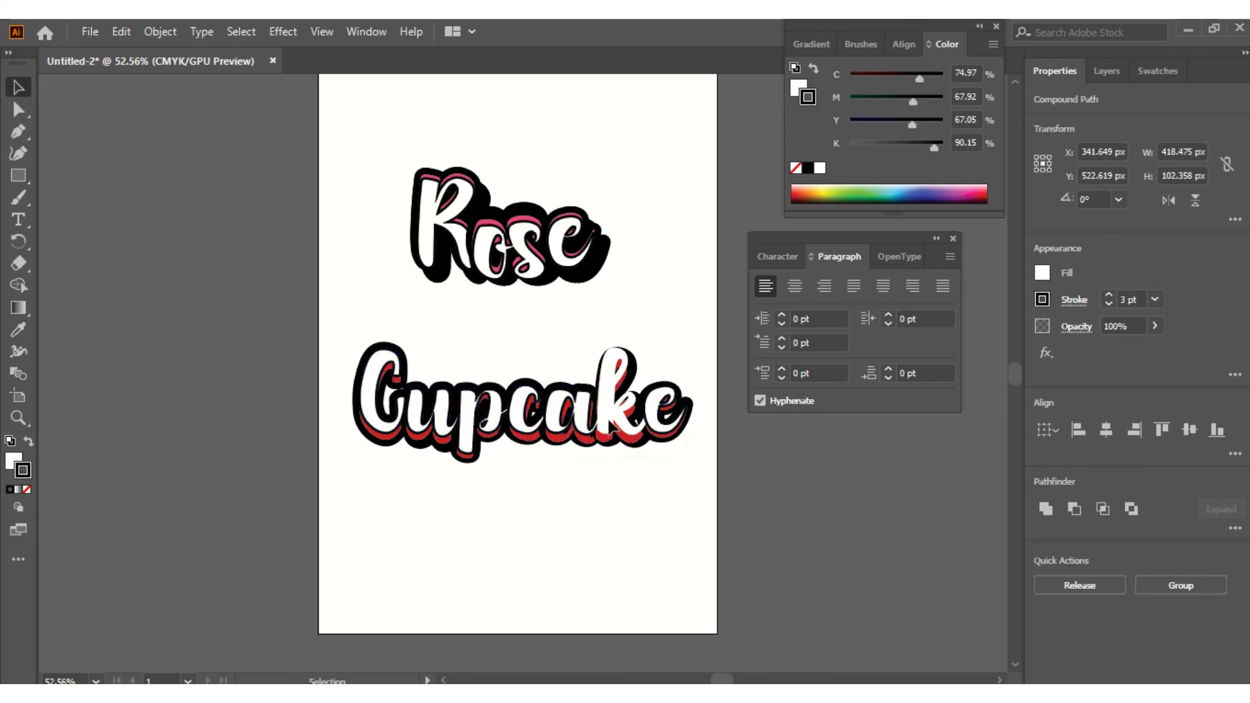
- Reapply the black 3 pt outline to the k
{"action": "left_click", "coordinate": [609, 424]}
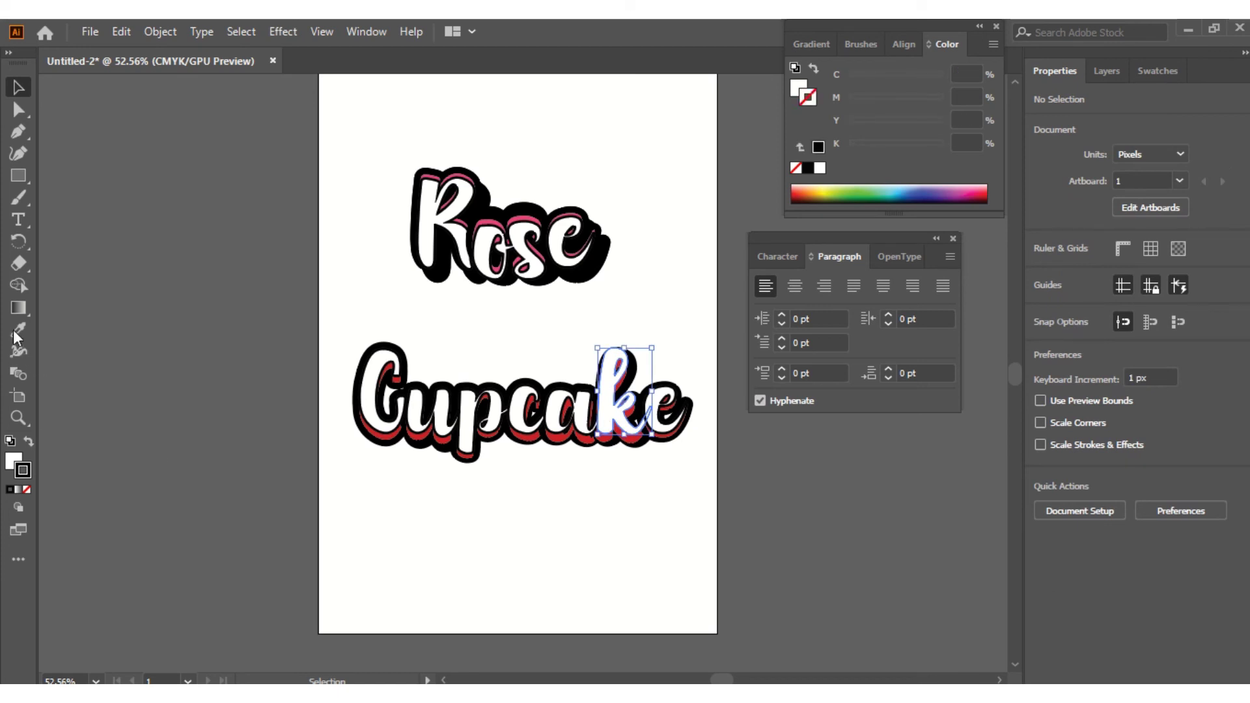
{"action": "left_click", "coordinate": [14, 330]}
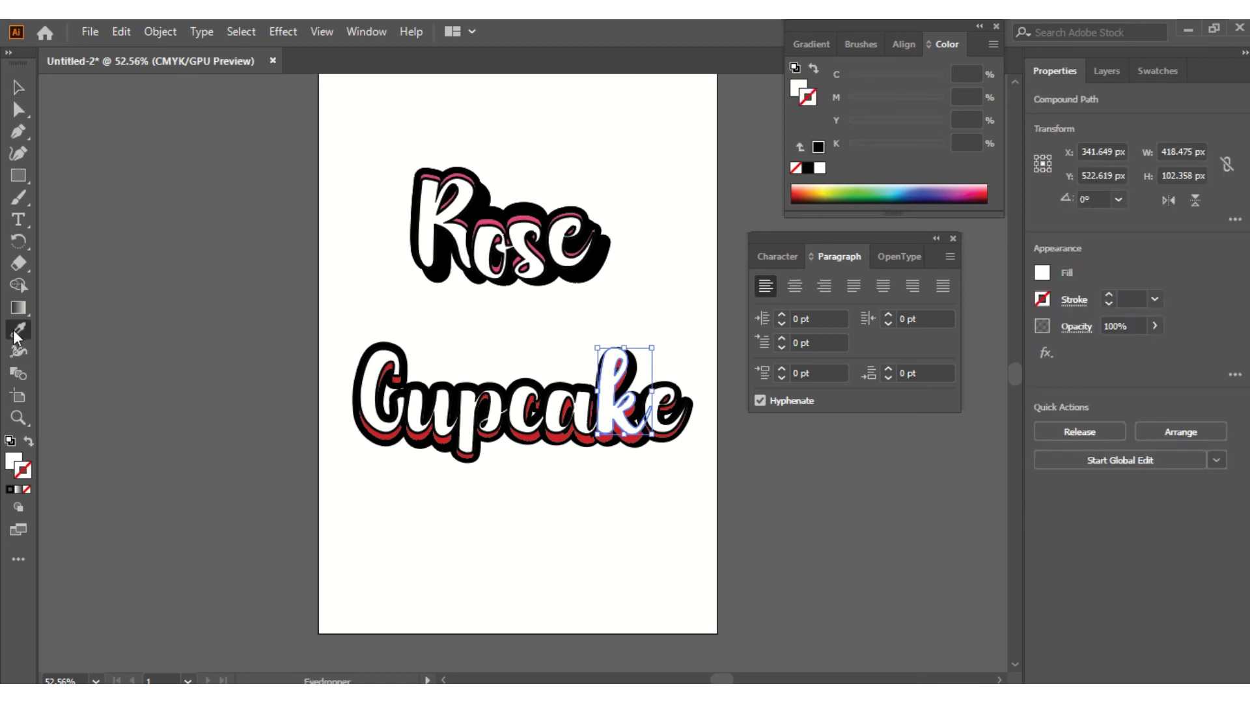
{"action": "left_click", "coordinate": [366, 420]}
{"action": "left_click", "coordinate": [17, 89]}
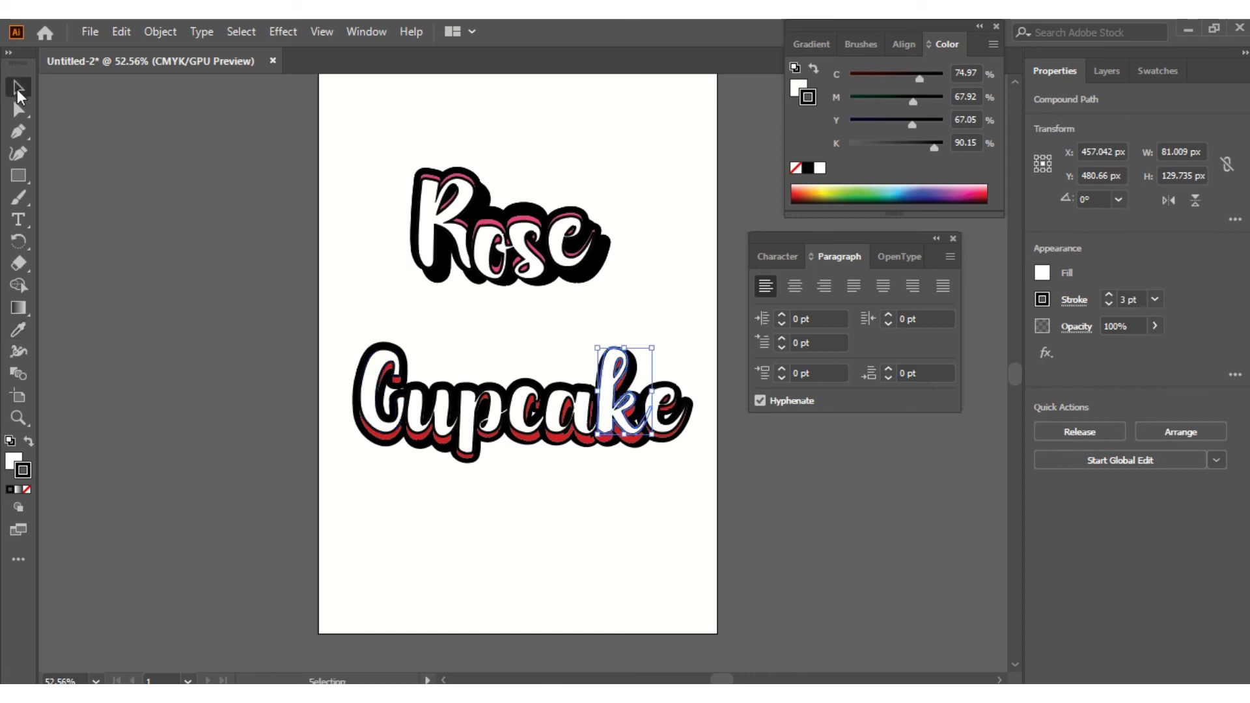
{"action": "left_click", "coordinate": [224, 398]}
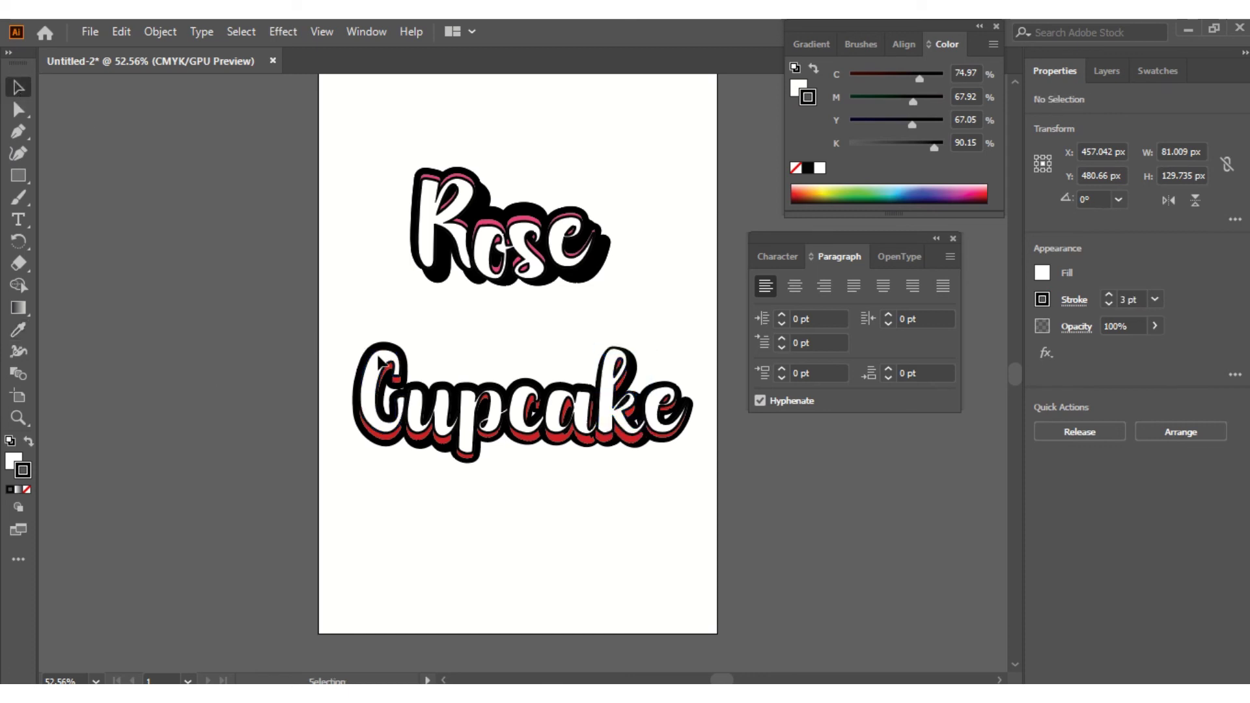
- Marquee-select all Cupcake lettering pieces and group them
{"action": "left_click_drag", "start_coordinate": [352, 337], "coordinate": [713, 479]}
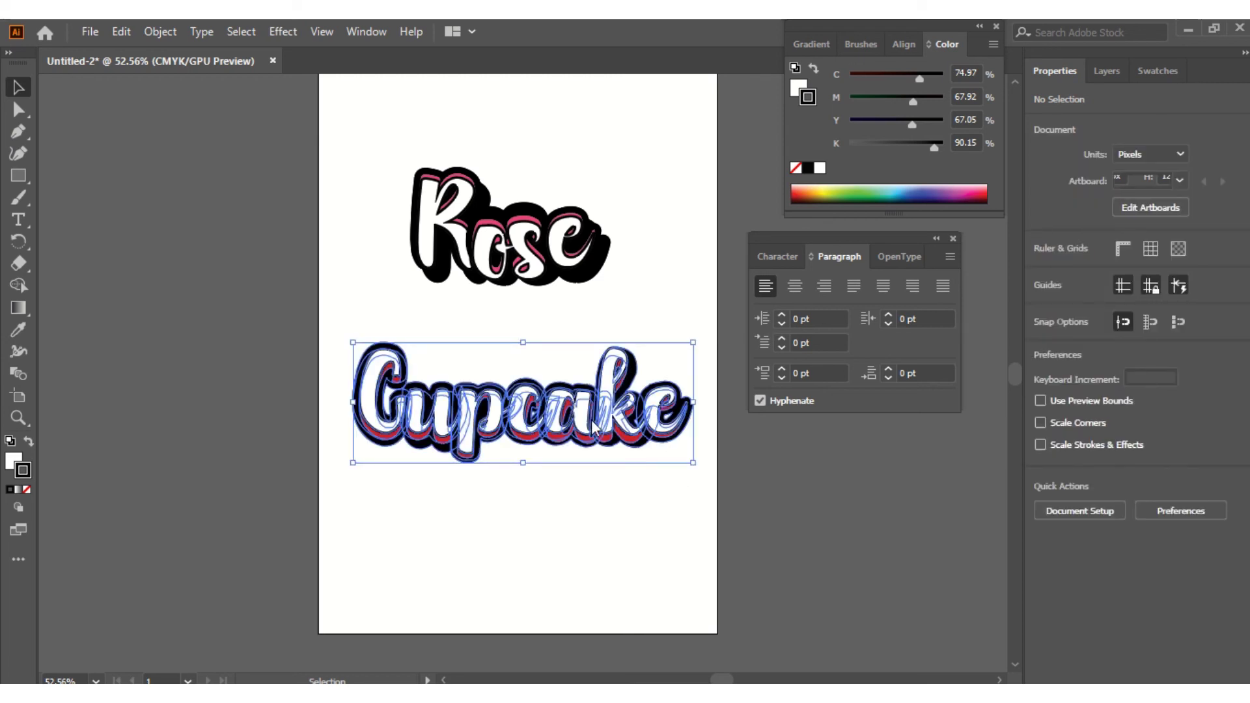
{"action": "right_click", "coordinate": [593, 425]}
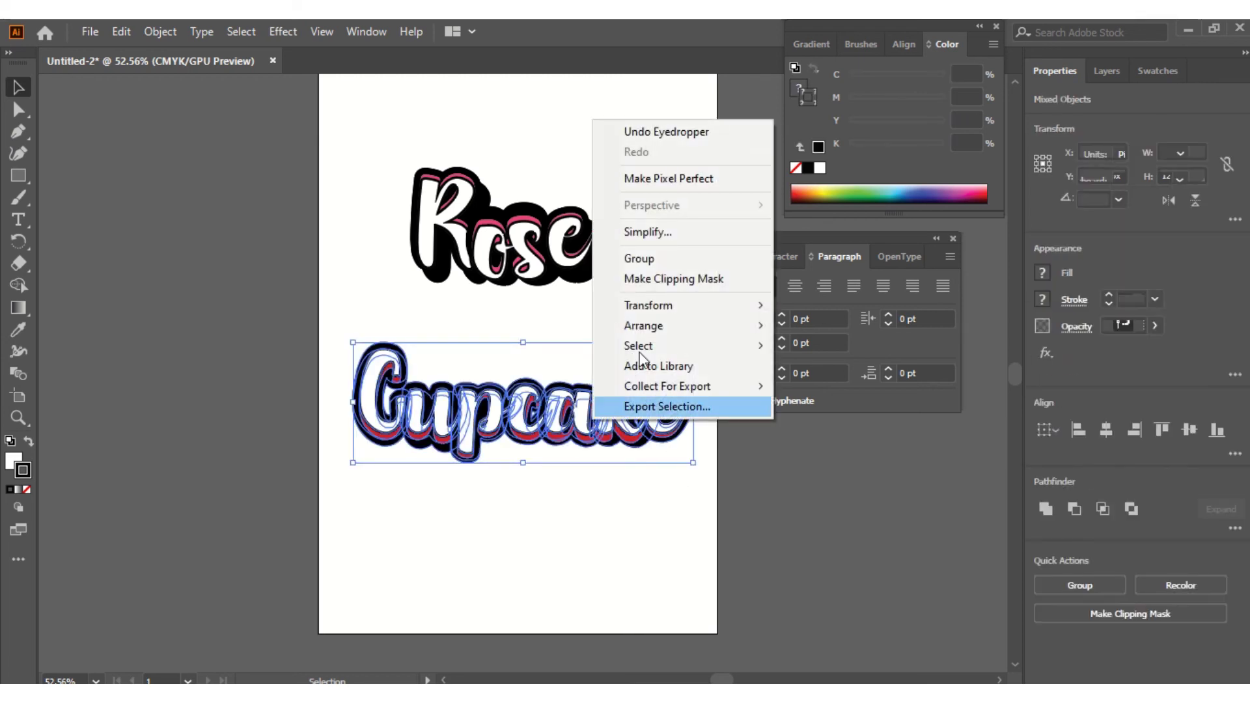
{"action": "left_click", "coordinate": [654, 258]}
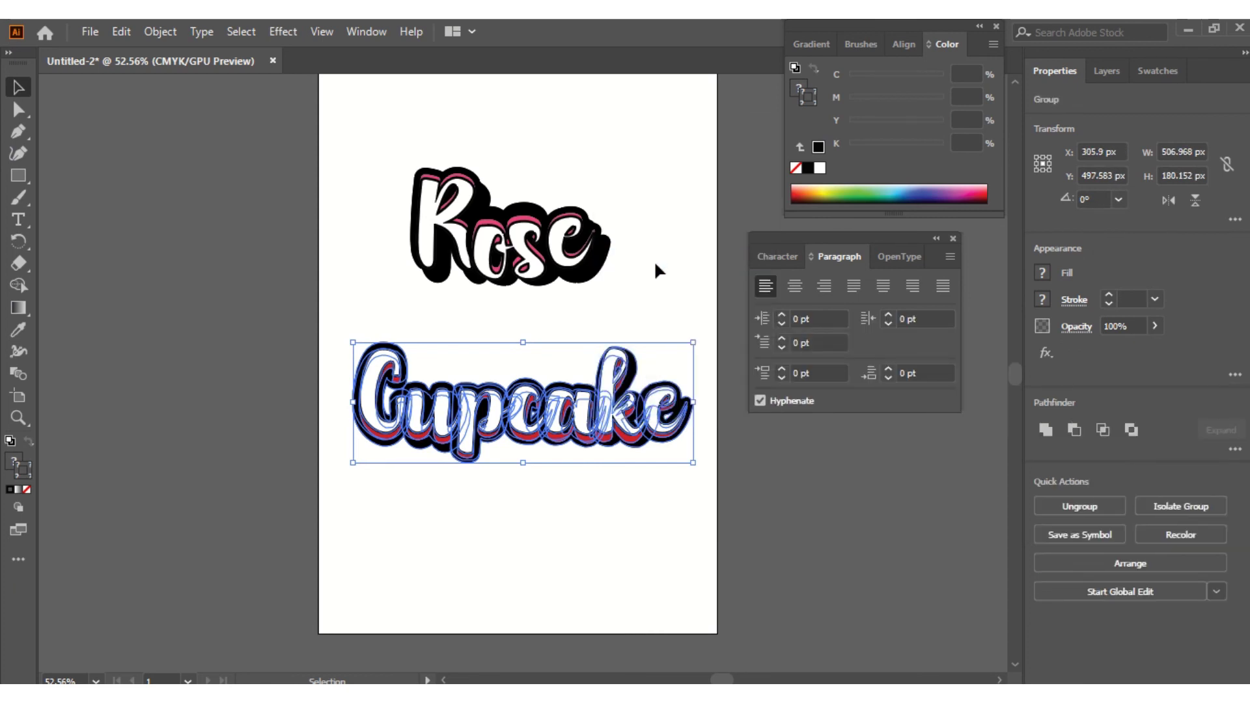
{"action": "left_click", "coordinate": [345, 466]}
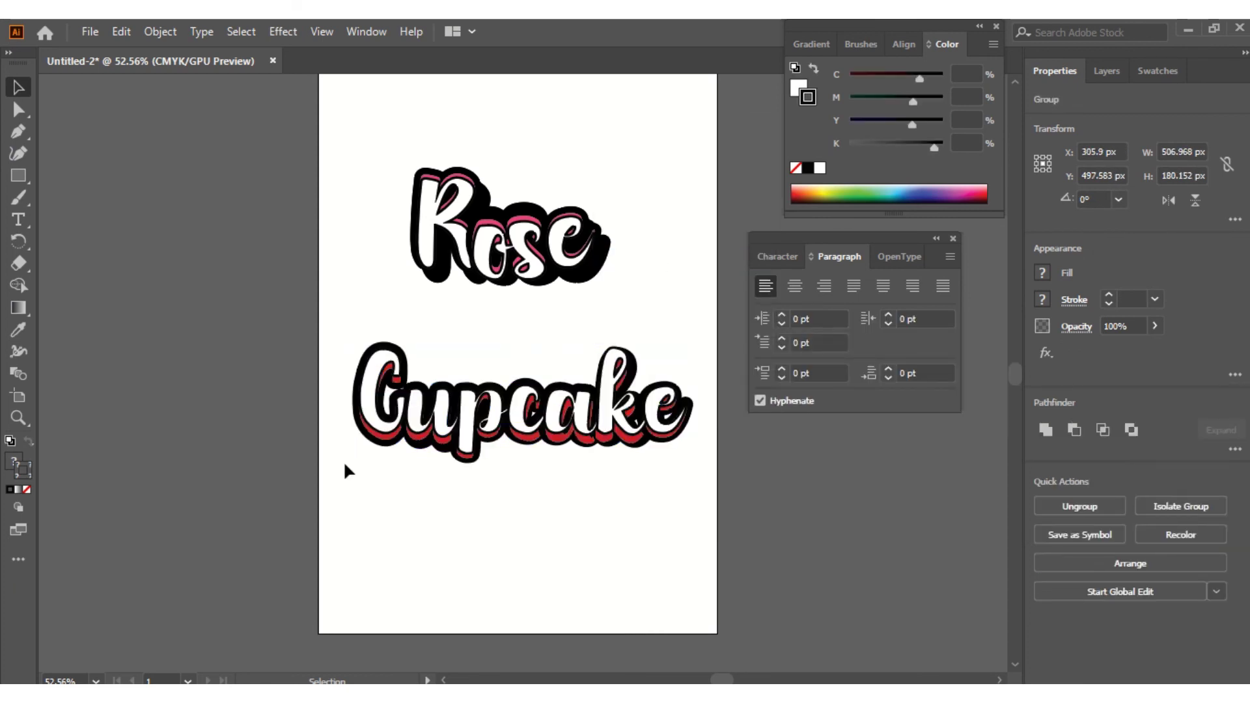
- Draw a rectangle around Cupcake with no stroke and a light aqua fill
{"action": "left_click", "coordinate": [19, 177]}
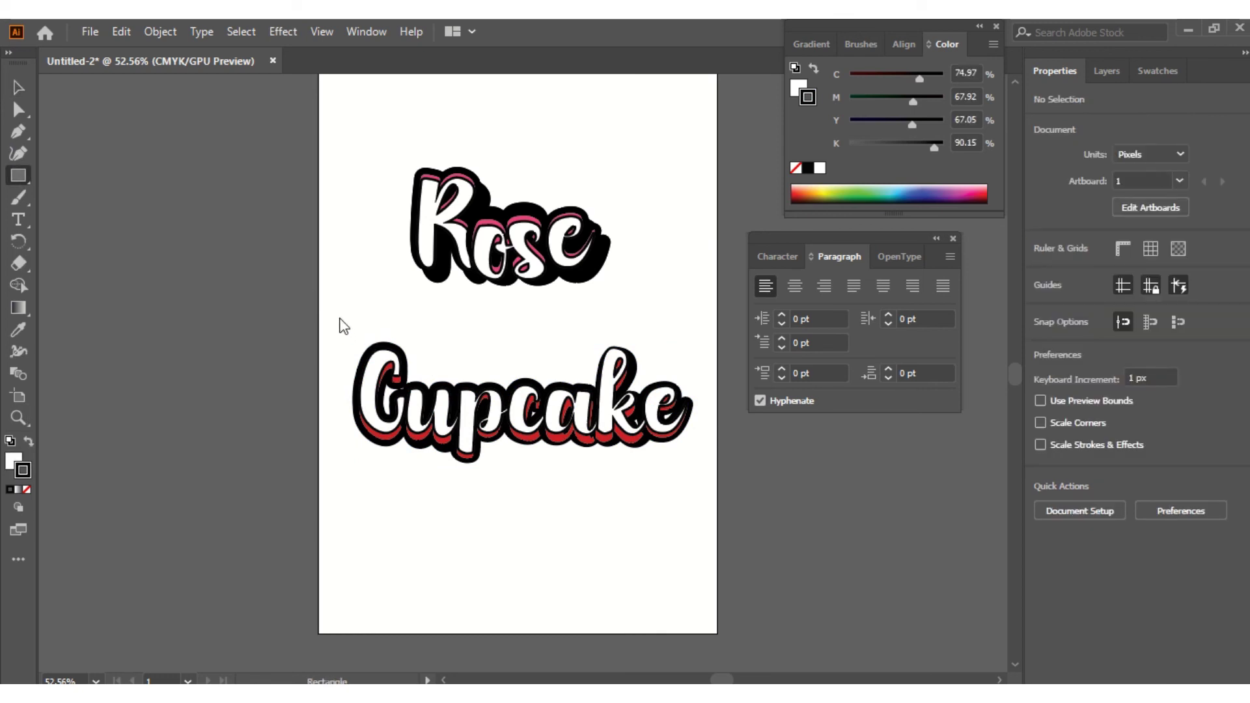
{"action": "left_click_drag", "start_coordinate": [336, 311], "coordinate": [705, 499]}
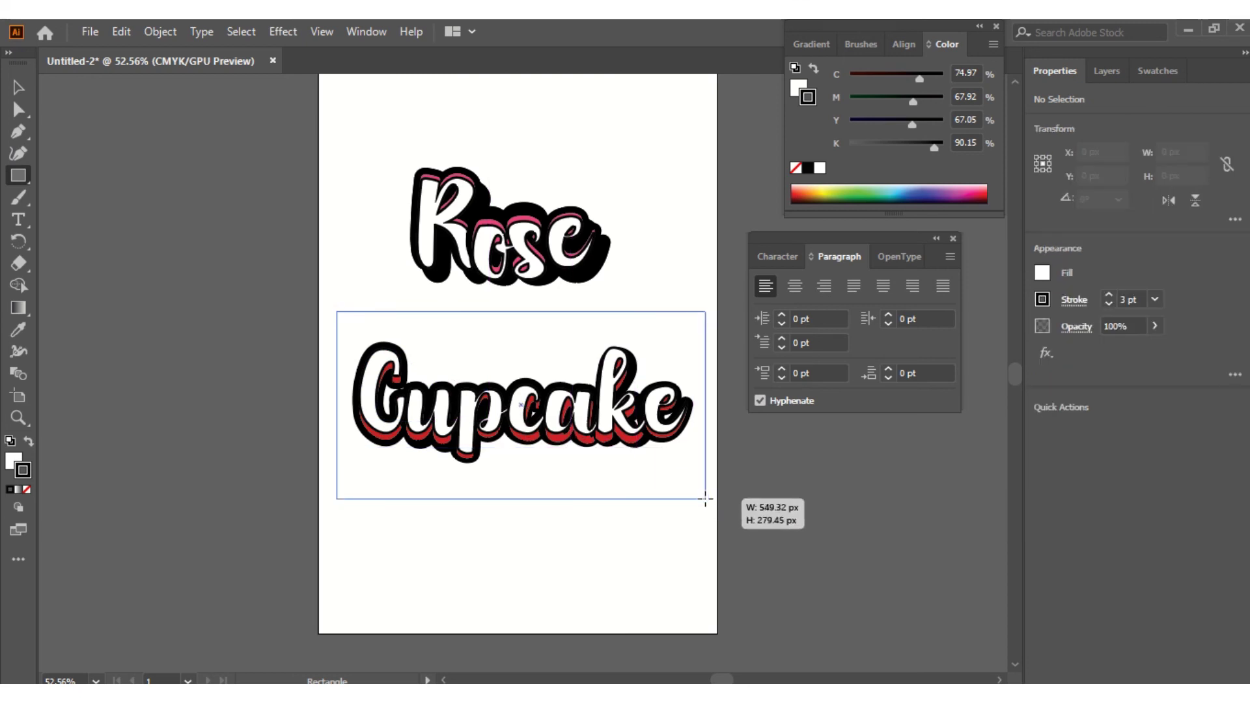
{"action": "left_click", "coordinate": [27, 488]}
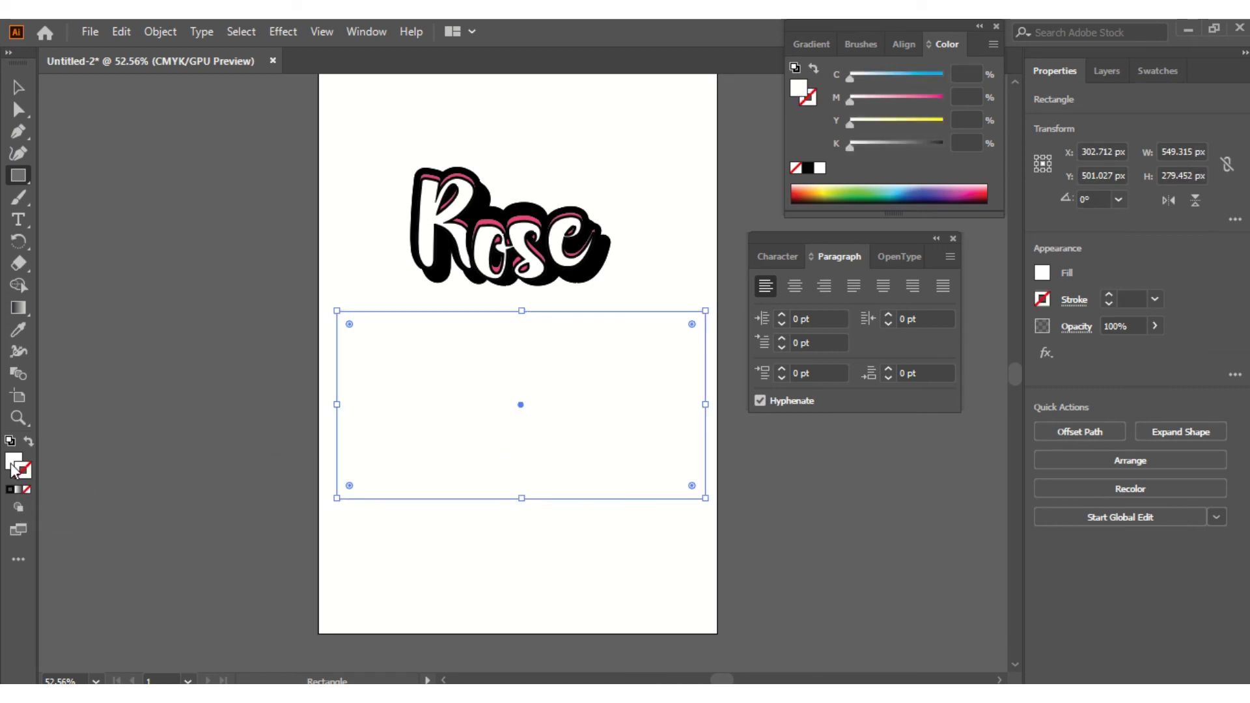
{"action": "double_click", "coordinate": [13, 465]}
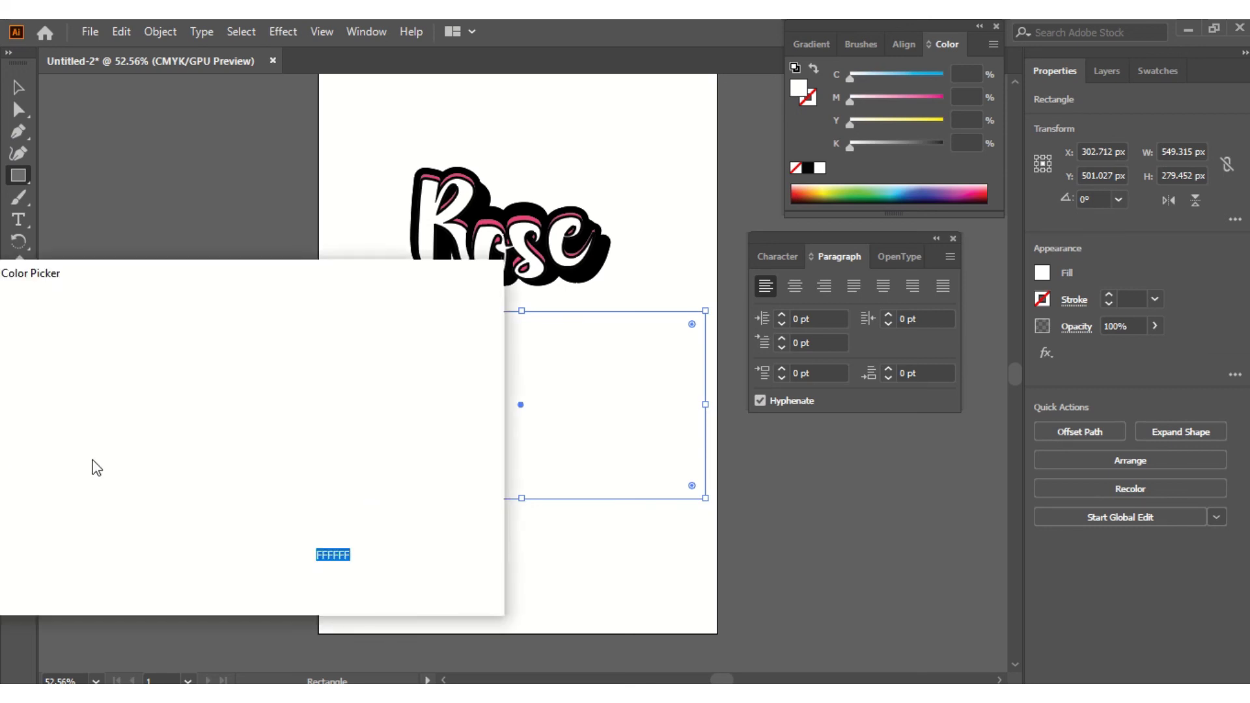
{"action": "left_click", "coordinate": [276, 445]}
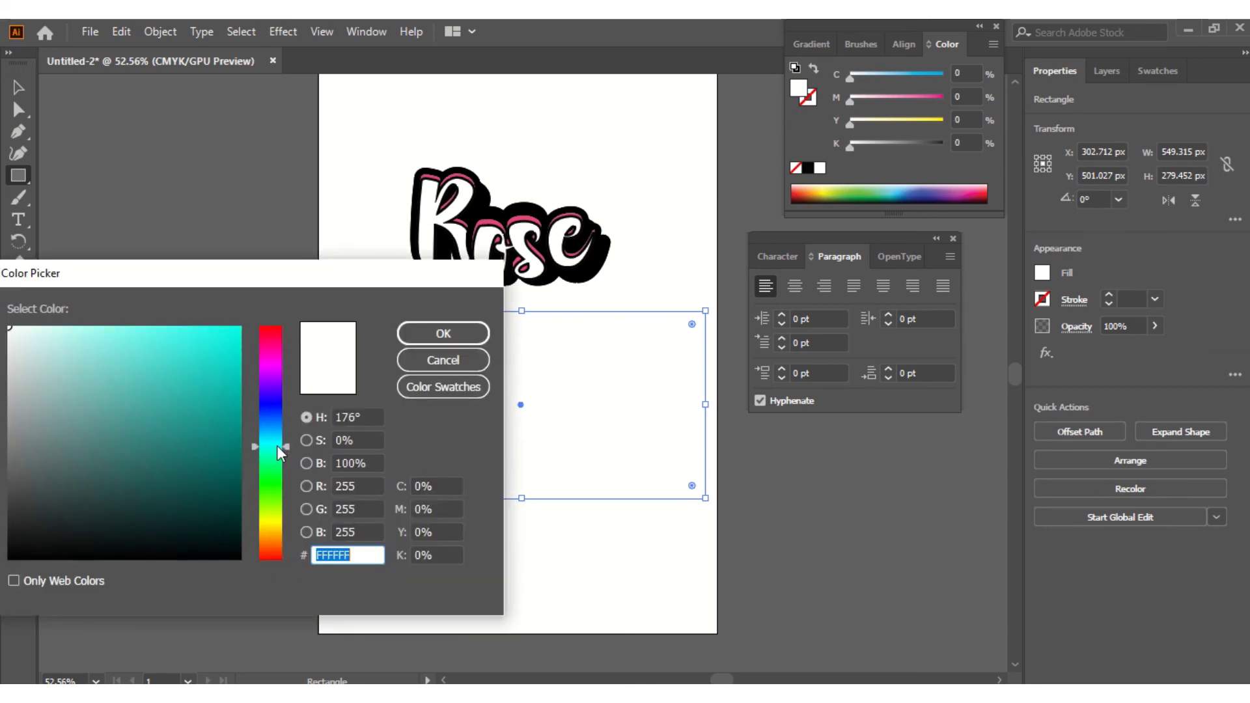
{"action": "type", "text": "1BAFA4"}
{"action": "mouse_move", "coordinate": [157, 390]}
{"action": "left_mouse_down"}
{"action": "mouse_move", "coordinate": [120, 349]}
{"action": "mouse_move", "coordinate": [58, 334]}
{"action": "mouse_move", "coordinate": [86, 343]}
{"action": "mouse_move", "coordinate": [93, 361]}
{"action": "mouse_move", "coordinate": [98, 345]}
{"action": "left_mouse_up"}
{"action": "left_click", "coordinate": [432, 334]}
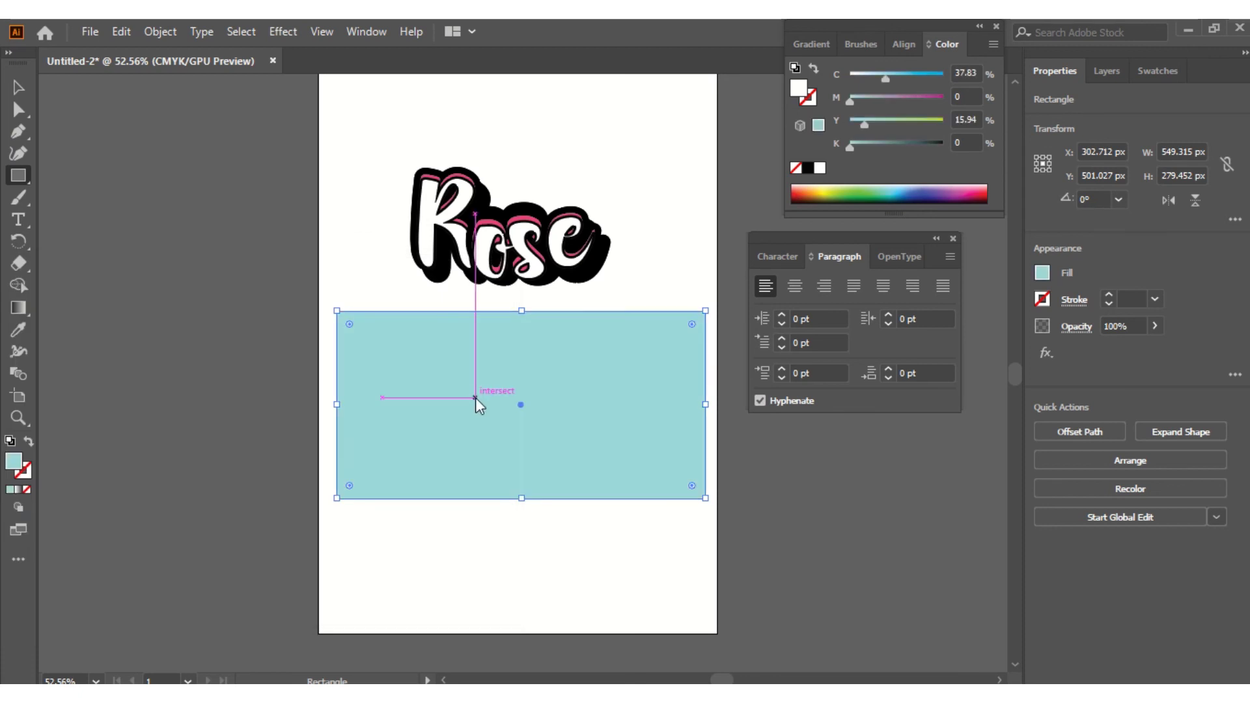
- Send the light-blue rectangle to the back, behind the Cupcake lettering
{"action": "right_click", "coordinate": [474, 399]}
{"action": "mouse_move", "coordinate": [561, 595]}
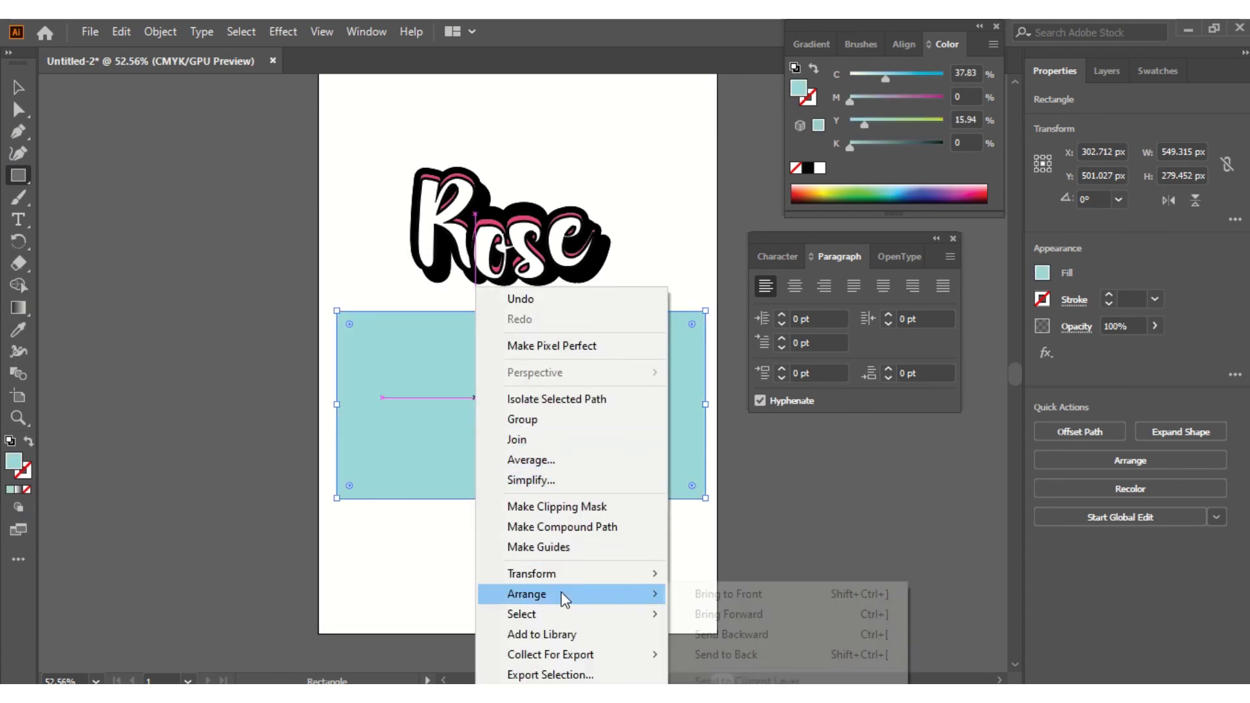
{"action": "left_click", "coordinate": [716, 654]}
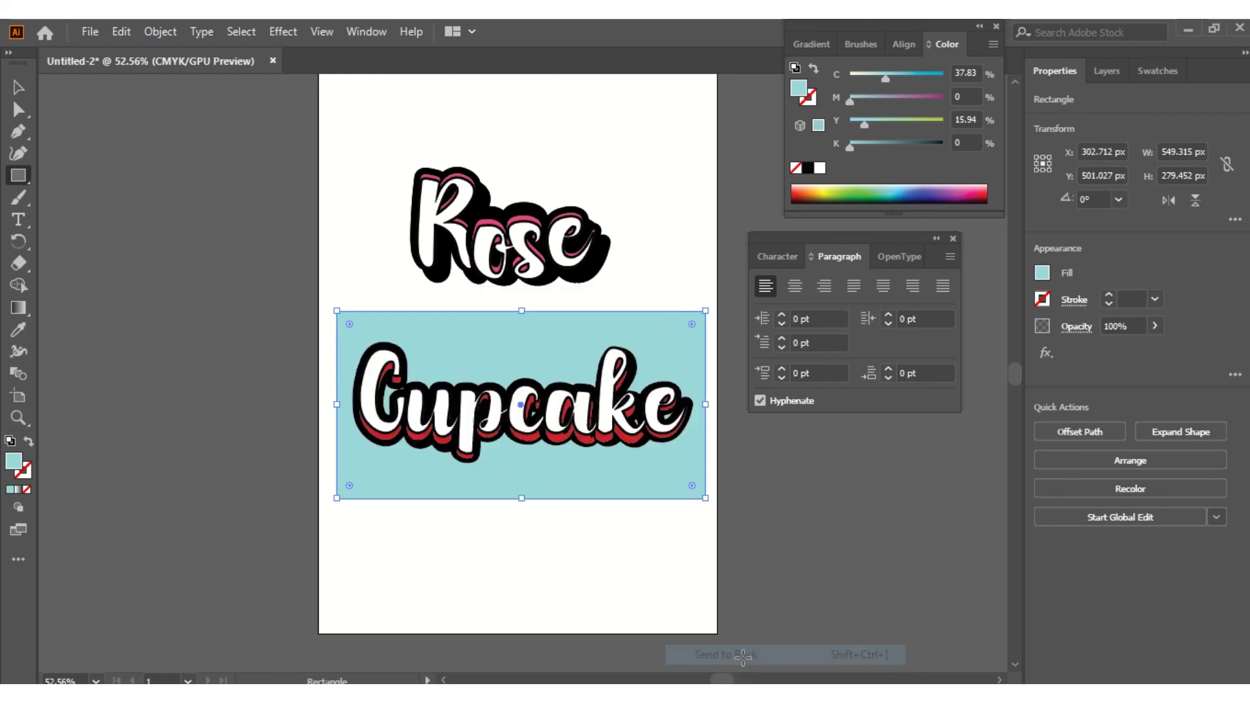
{"action": "left_click", "coordinate": [503, 564]}
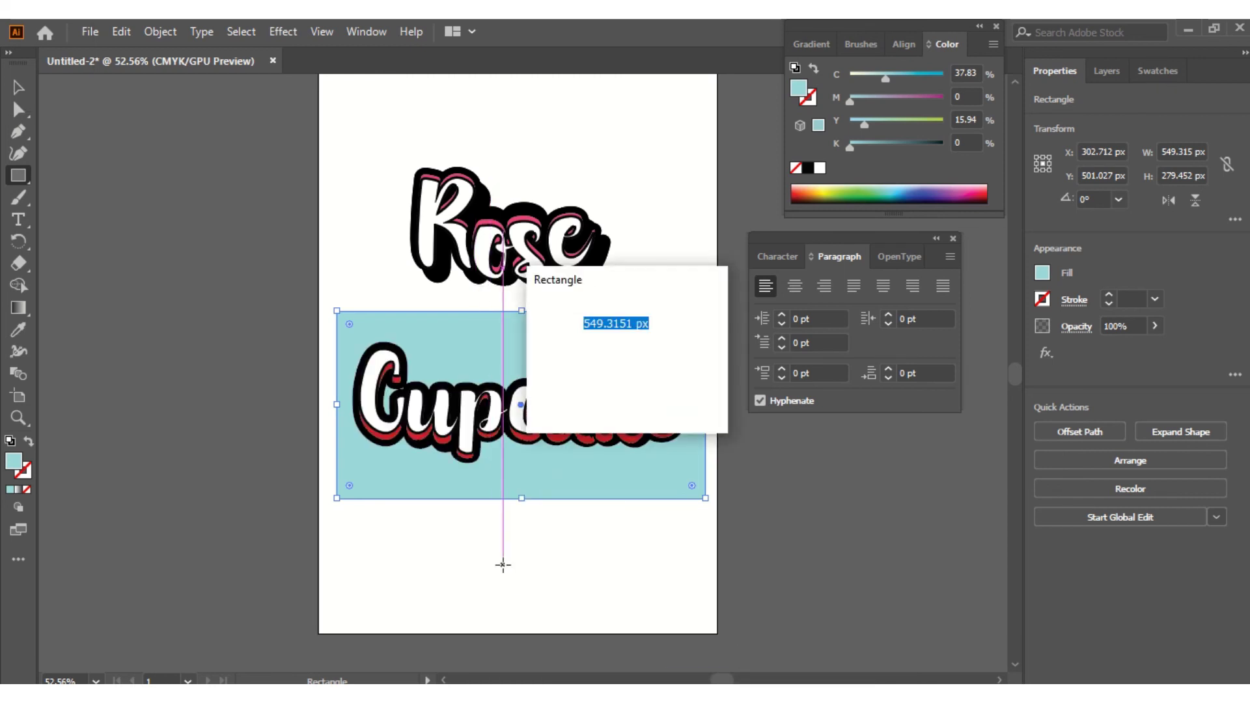
{"action": "left_click", "coordinate": [694, 390]}
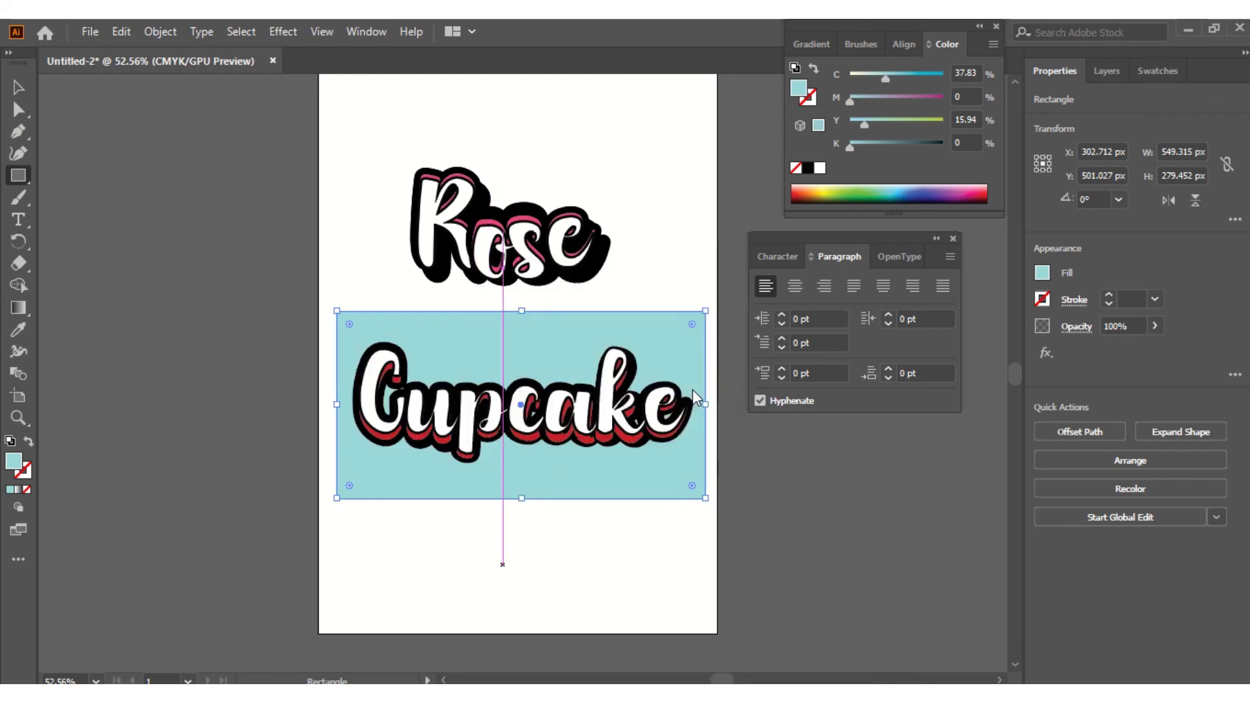
{"action": "left_click", "coordinate": [23, 91]}
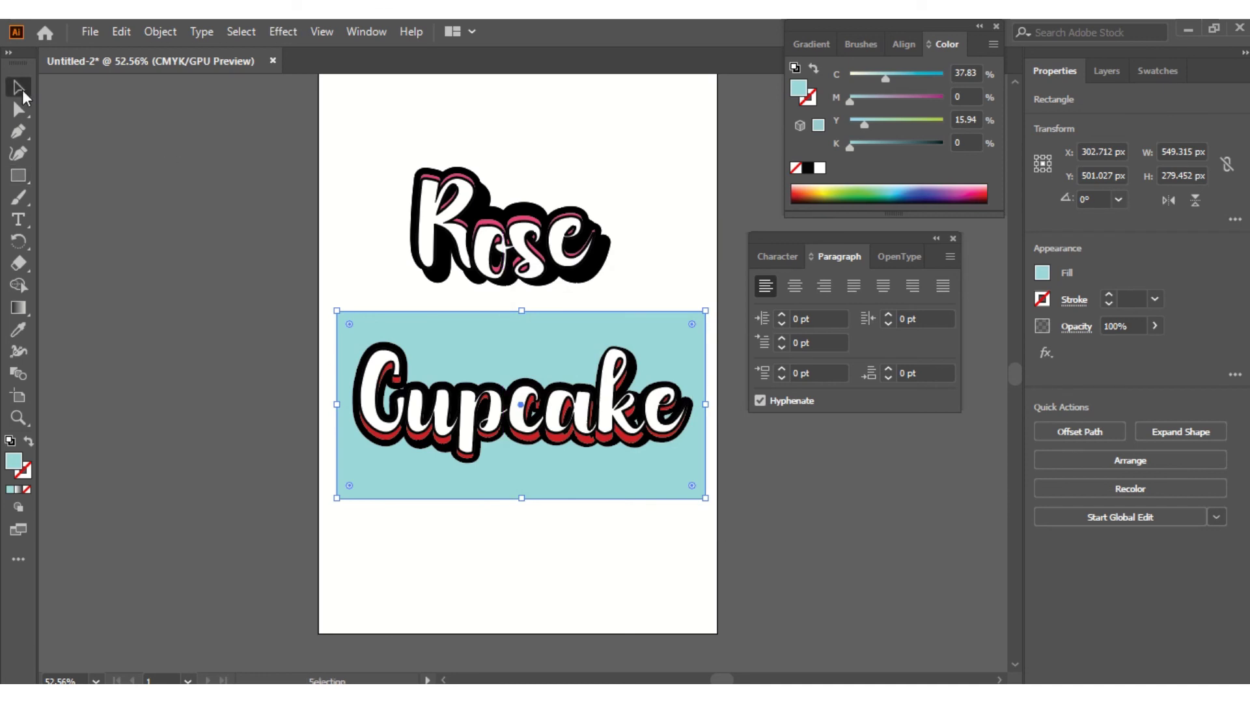
{"action": "left_click", "coordinate": [304, 325]}
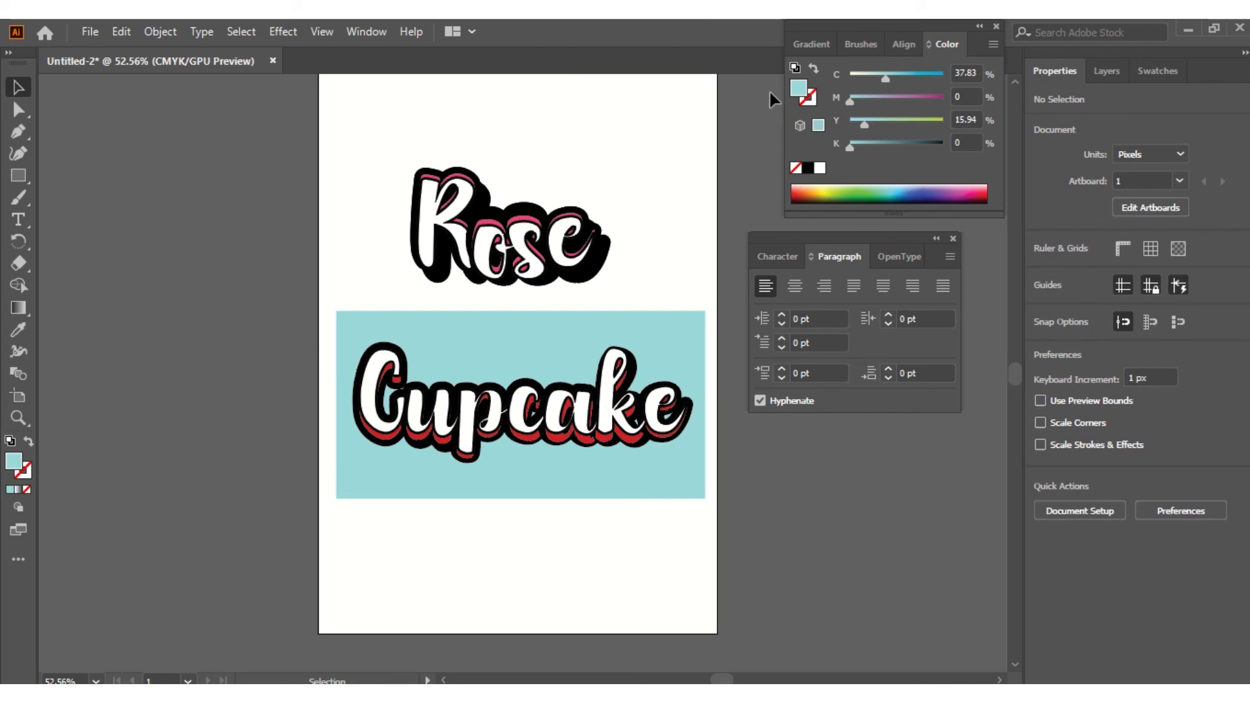
{"action": "mouse_move", "coordinate": [559, 20]}
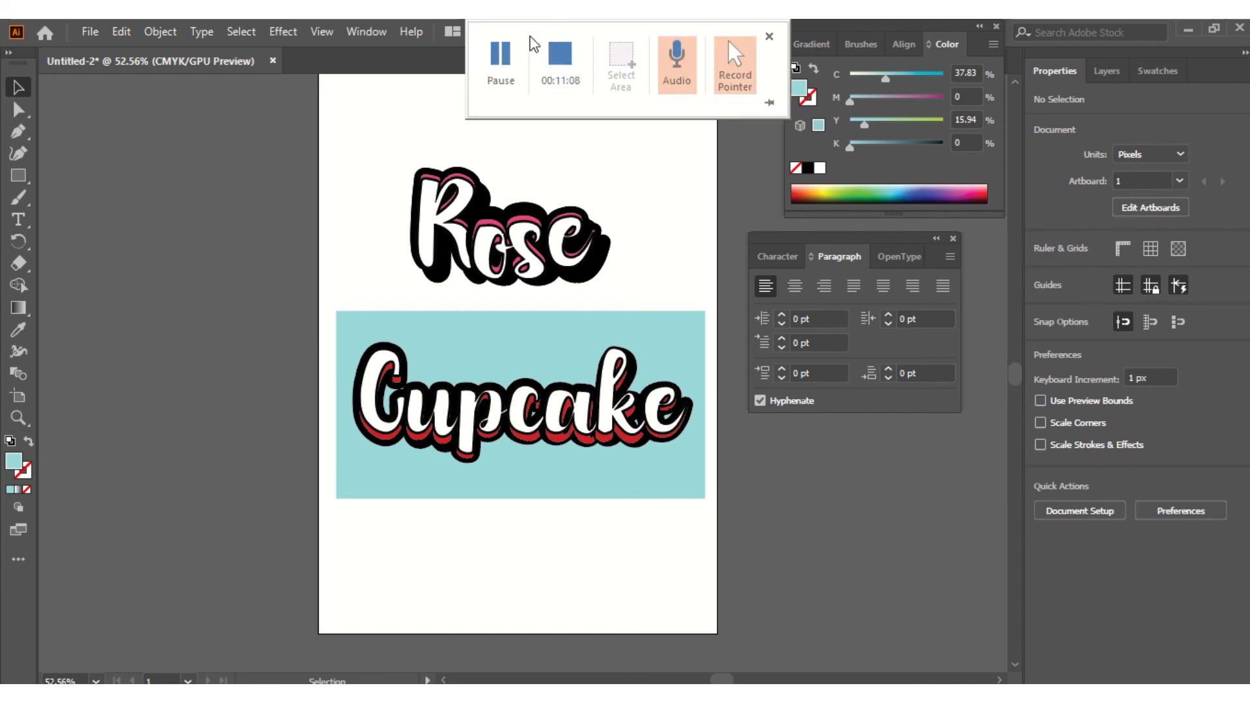